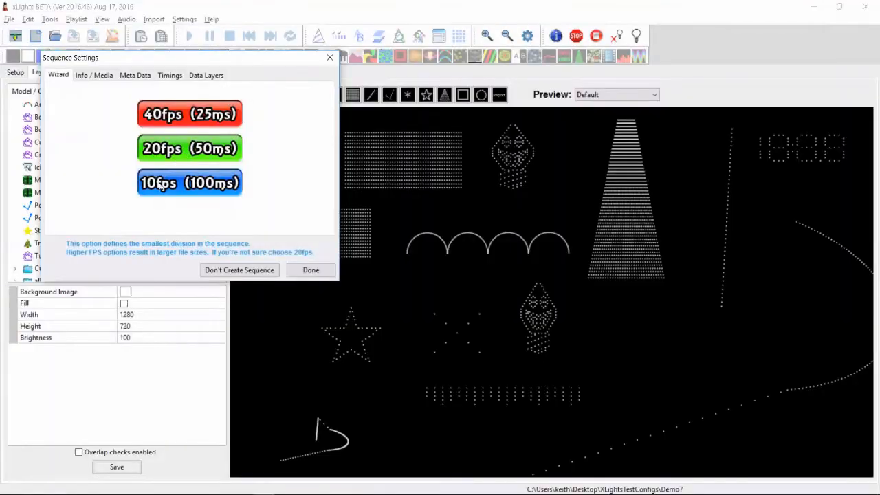
- Create the sequence at 20fps (50ms) with the All Models view and look through its model rows
left_click(197, 150)
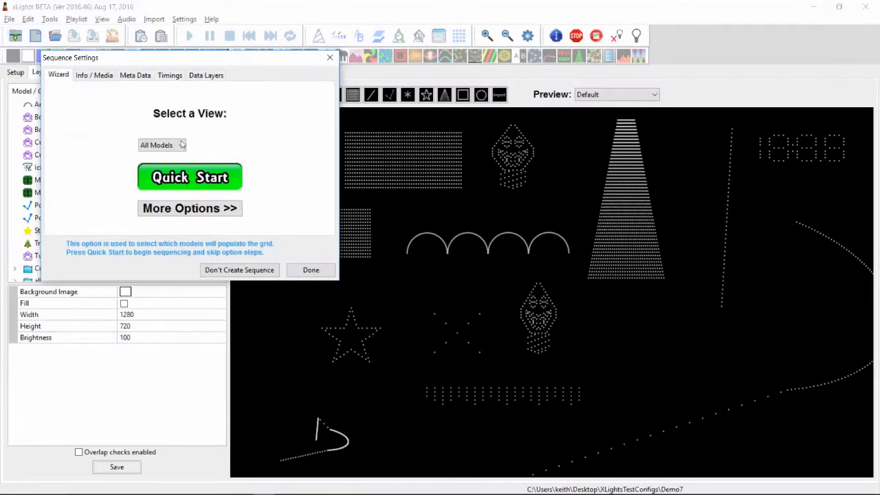
left_click(182, 145)
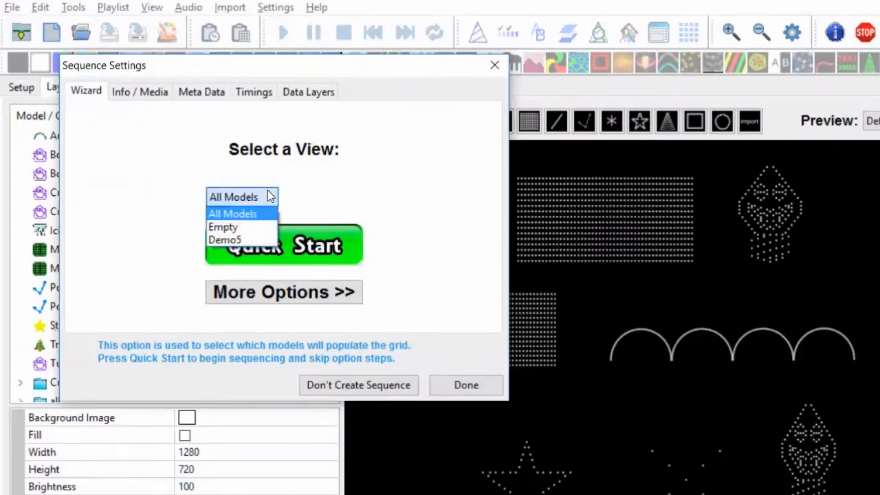
left_click(269, 196)
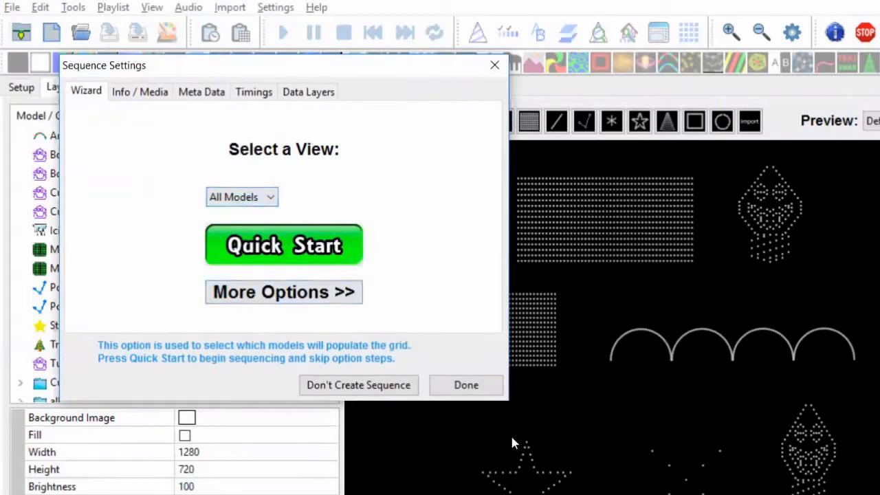
left_click(347, 256)
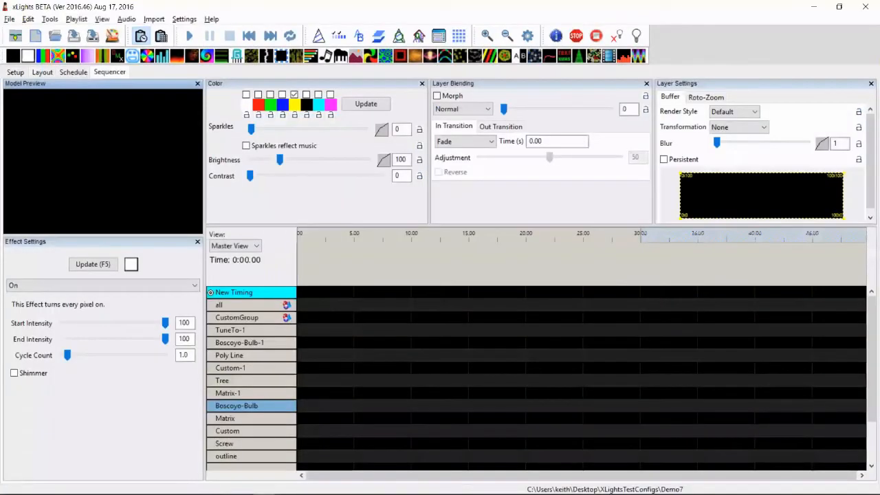
scroll(251, 406, "down", 2)
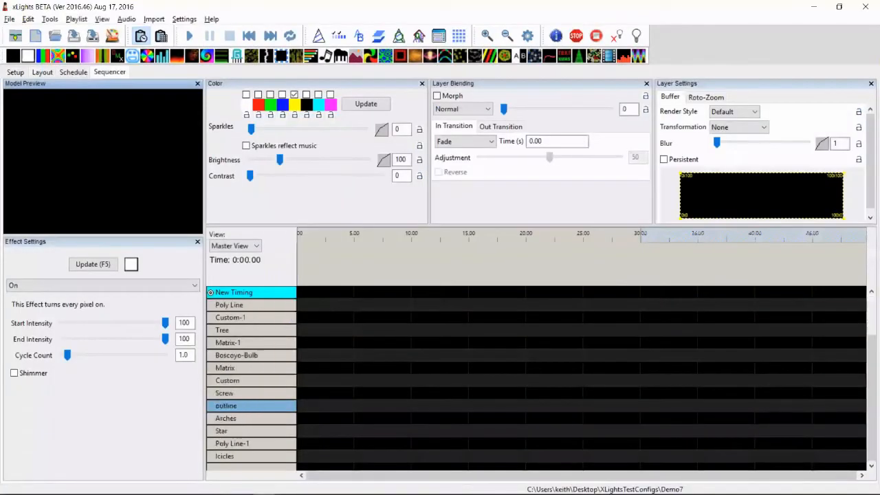
scroll(251, 406, "up", 2)
scroll(250, 406, "down", 2)
- Discard the open sequence and create a new 20fps (50ms) animation using the Empty view
left_click(36, 38)
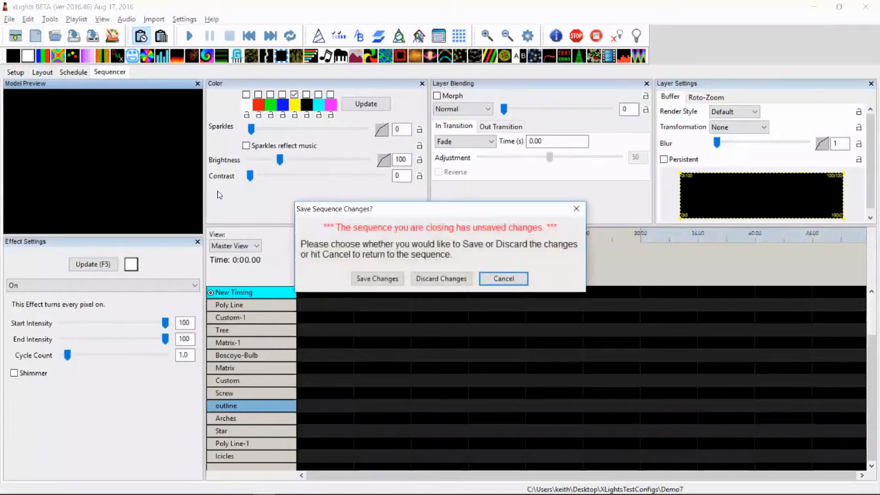
left_click(433, 280)
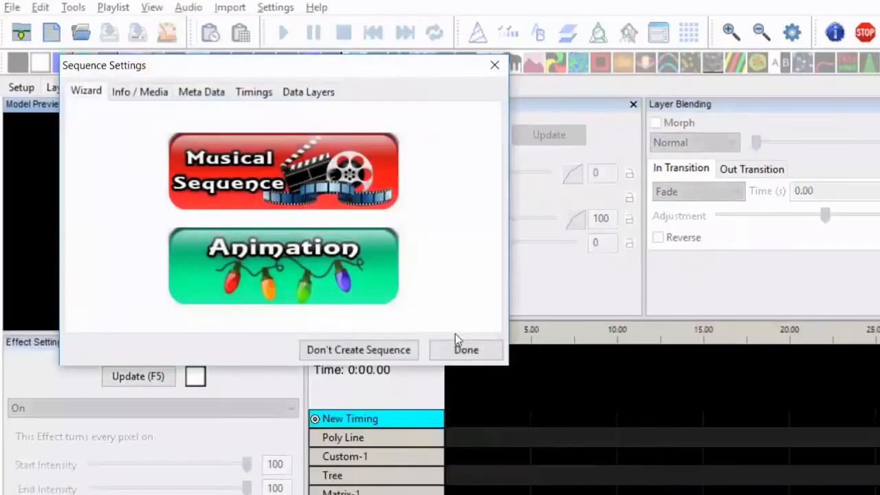
left_click(204, 198)
left_click(325, 208)
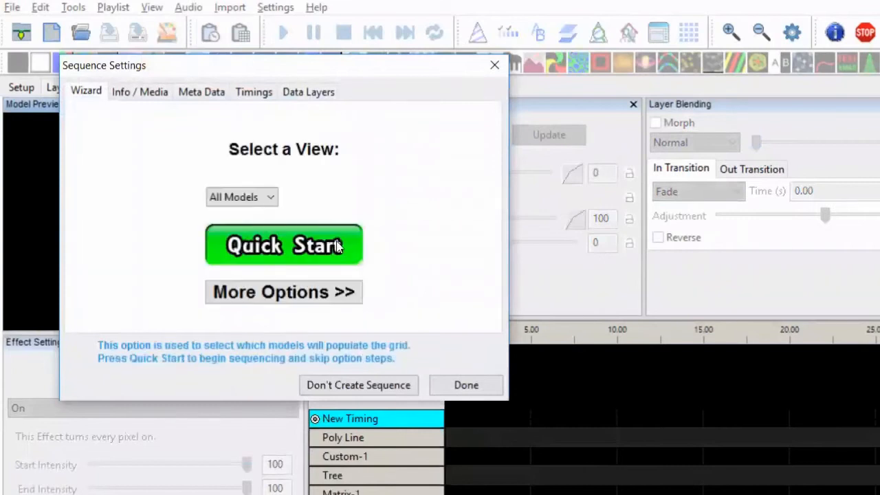
left_click(241, 197)
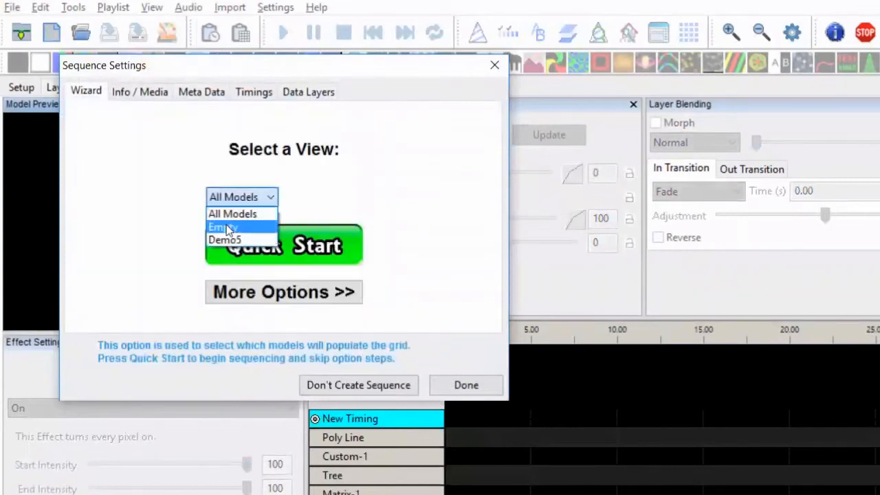
left_click(228, 227)
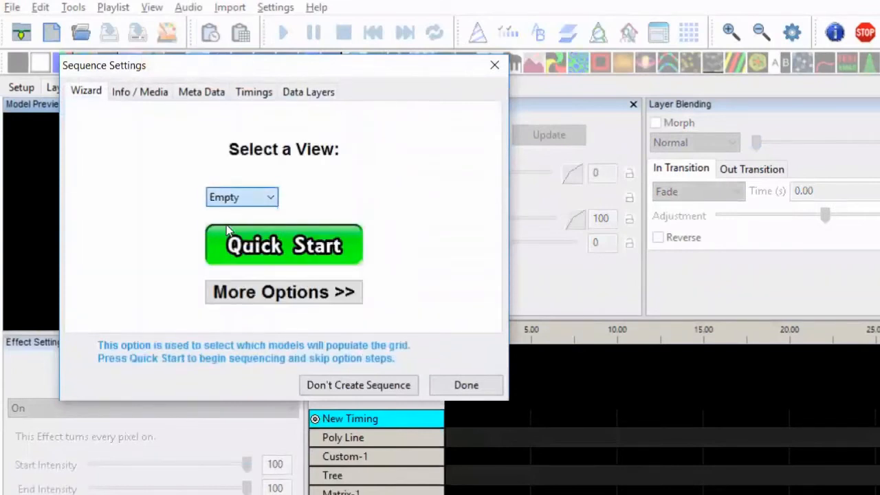
left_click(472, 387)
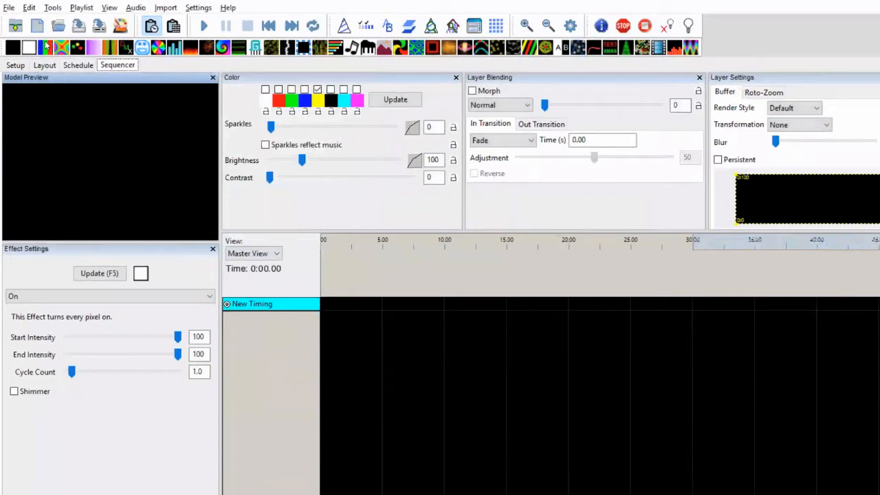
- Discard the empty sequence and start a new animation at 20fps (50ms), up to the view selection
left_click(38, 26)
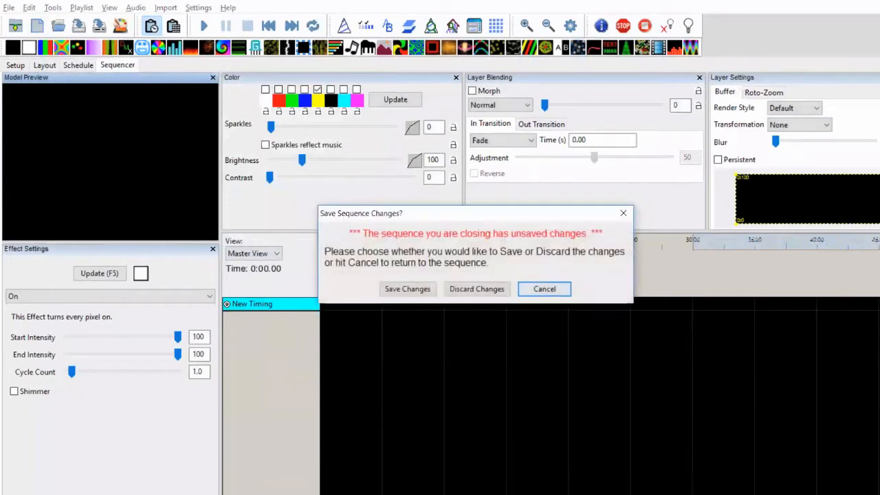
left_click(476, 289)
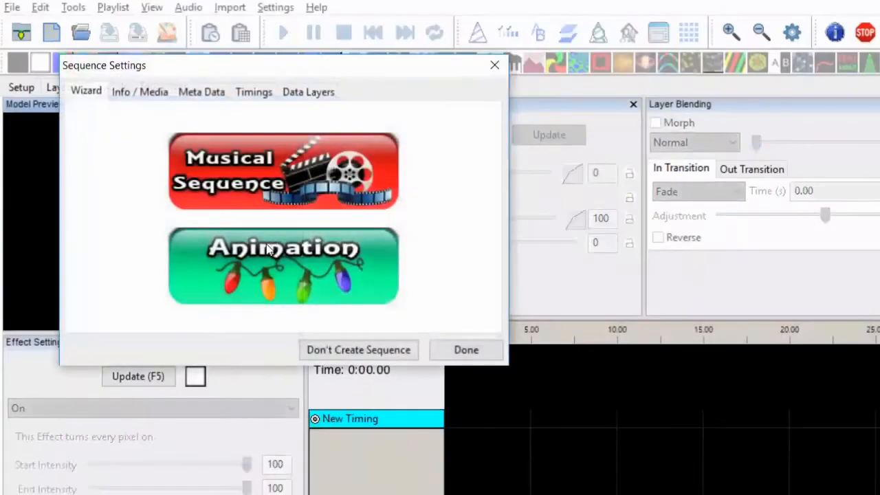
left_click(269, 248)
left_click(299, 209)
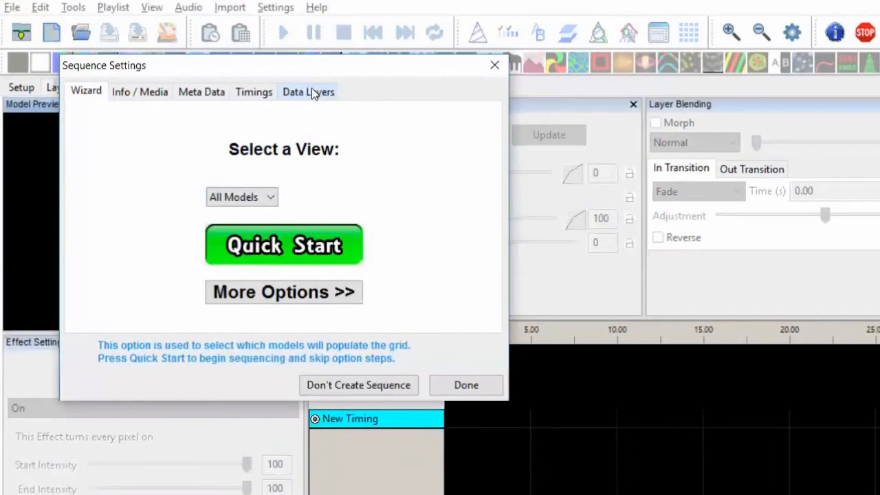
- Add a metronome timing grid with a 1000 millisecond interval and finish creating the sequence with all models
left_click(254, 93)
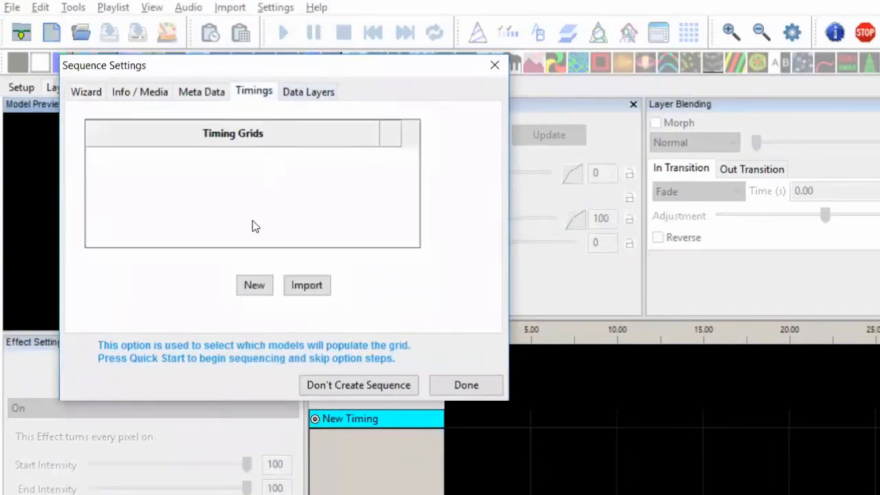
left_click(253, 284)
left_click(216, 178)
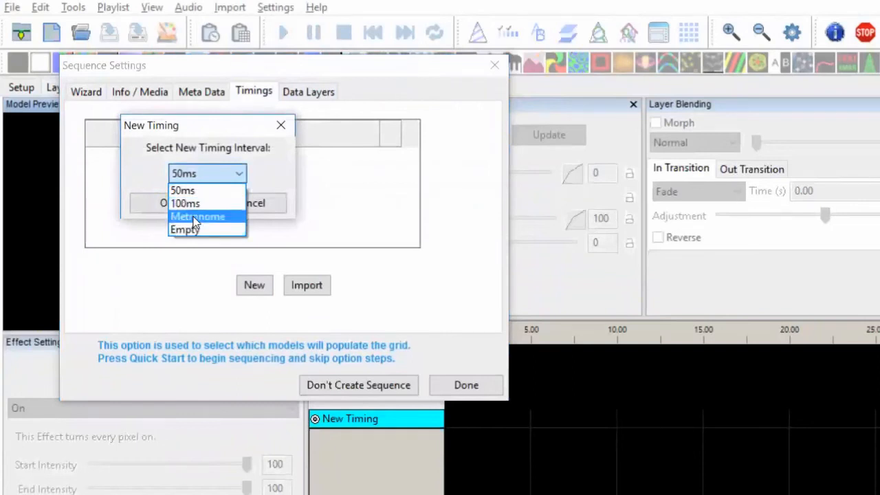
left_click(196, 216)
left_click(172, 202)
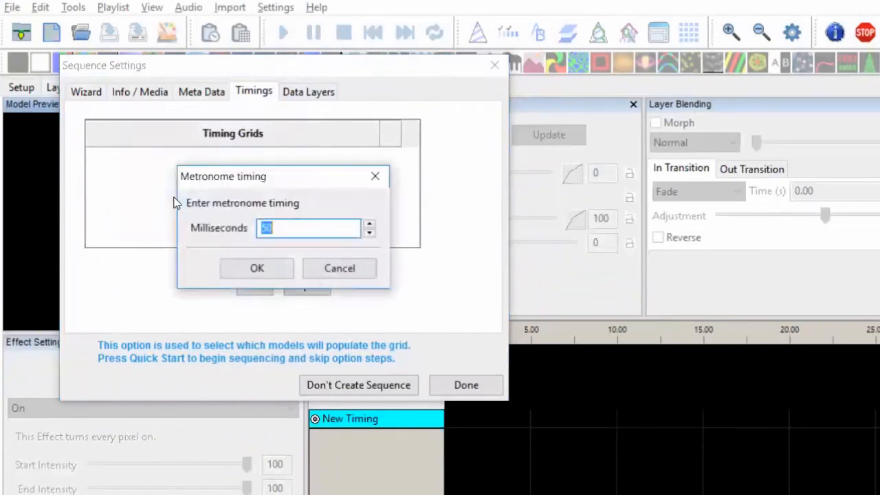
left_click_drag(256, 180, 556, 172)
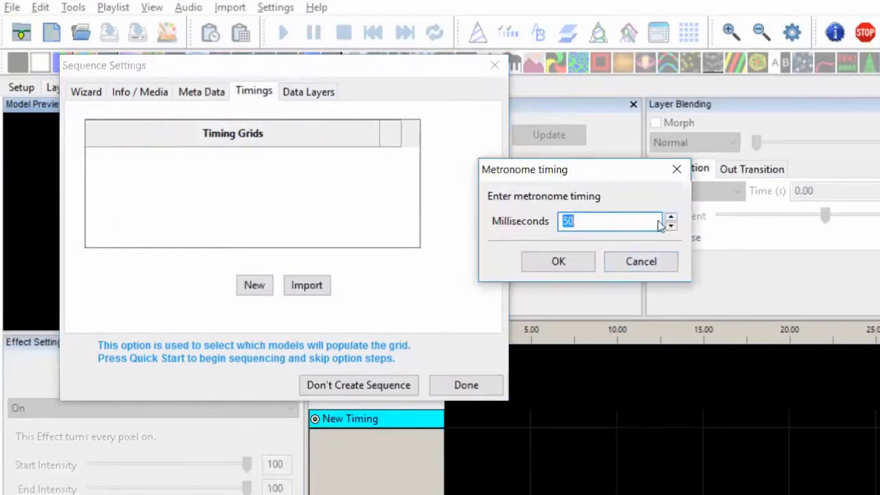
left_click(607, 219)
type("1000")
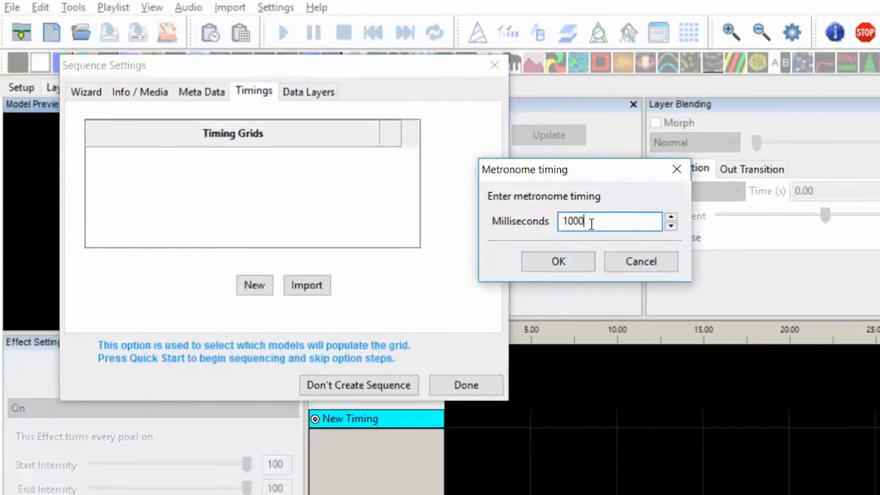
left_click(558, 258)
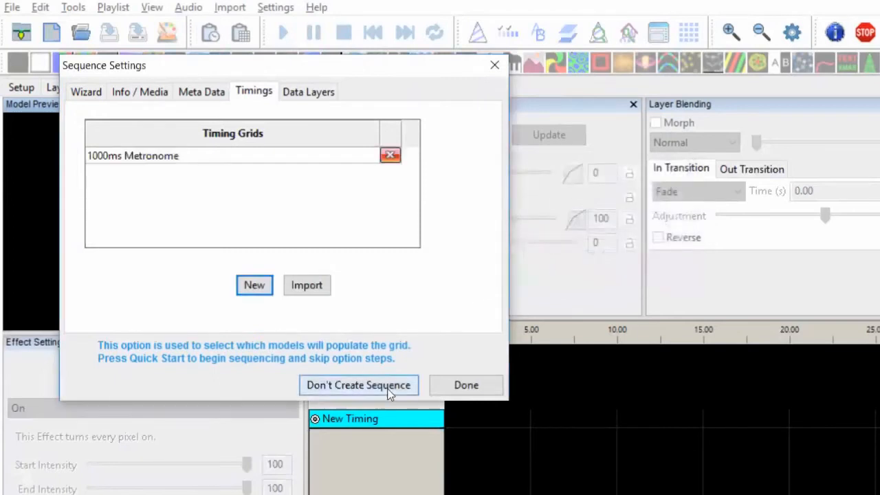
left_click(453, 385)
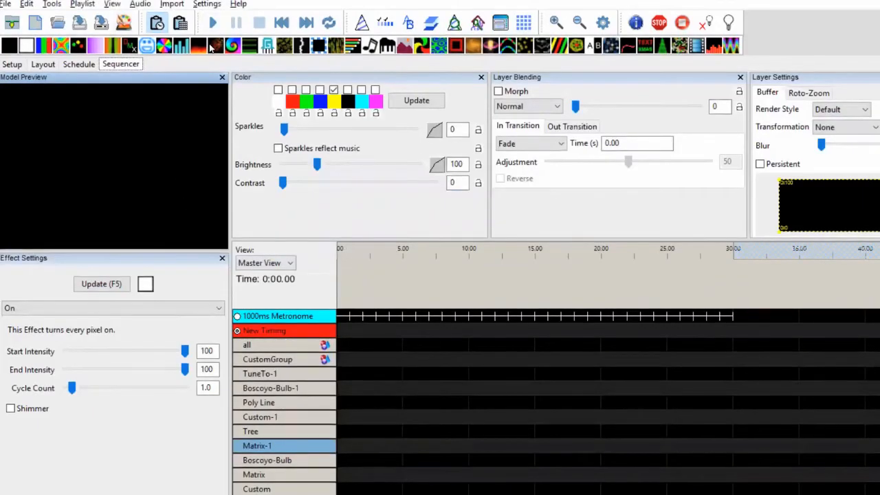
- Place a Butterfly effect at the start of the Matrix row and extend it to about 23 seconds
left_click_drag(63, 47, 348, 446)
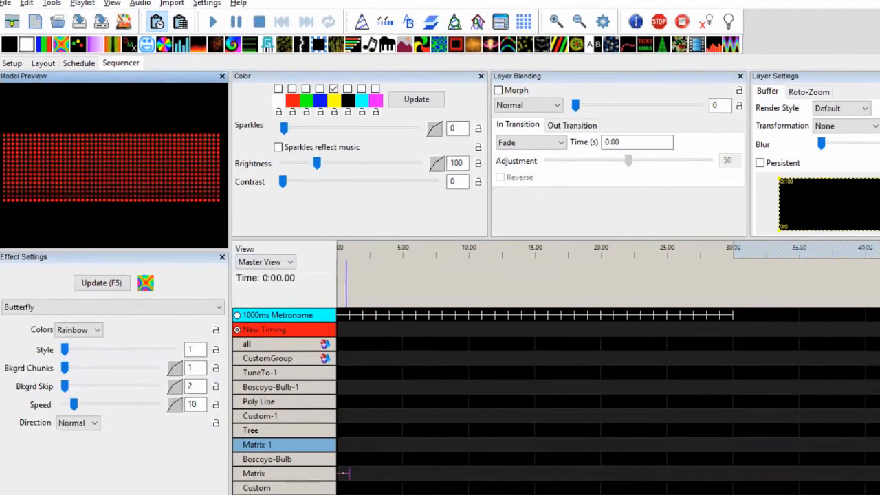
left_click_drag(344, 473, 639, 473)
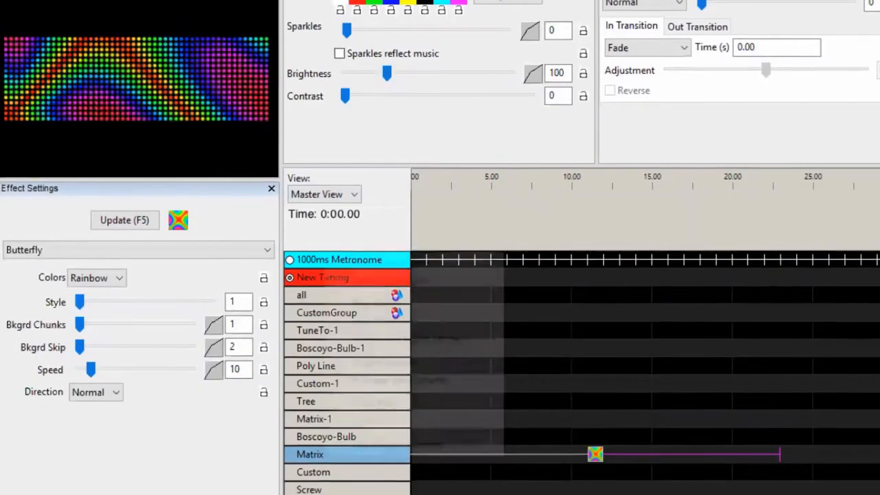
- Export the Matrix model as Uncompressed Video, *.avi with the file name aaa
right_click(326, 455)
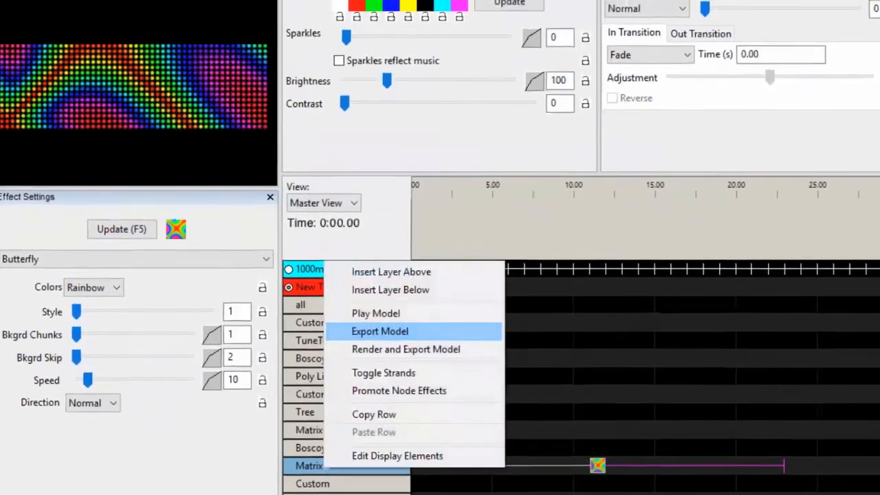
left_click(380, 323)
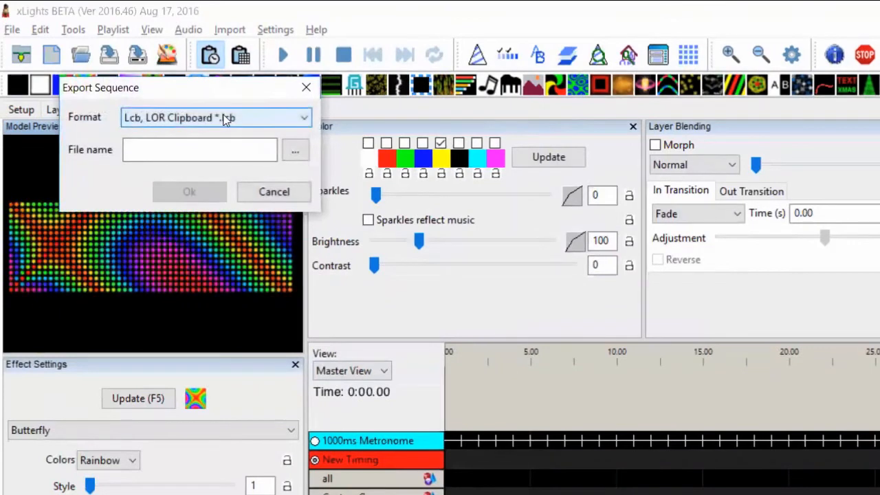
left_click(225, 119)
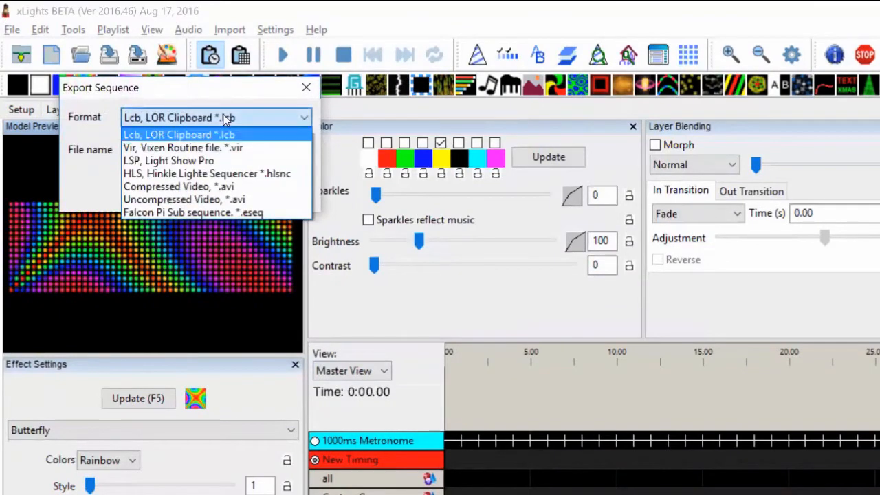
left_click(225, 119)
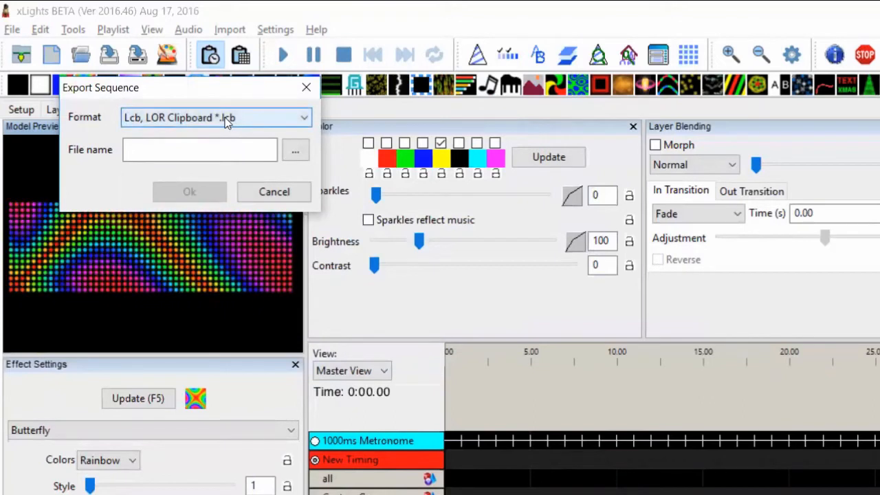
left_click(227, 119)
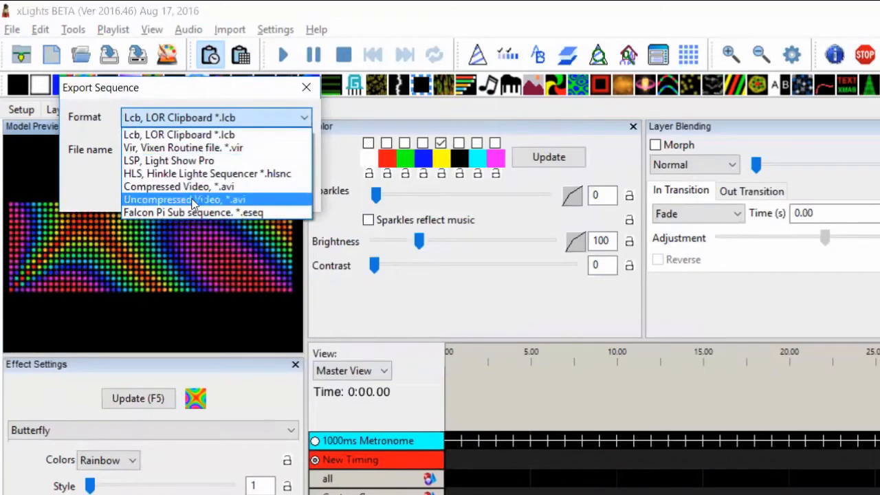
left_click(260, 197)
left_click(226, 151)
type("aaa")
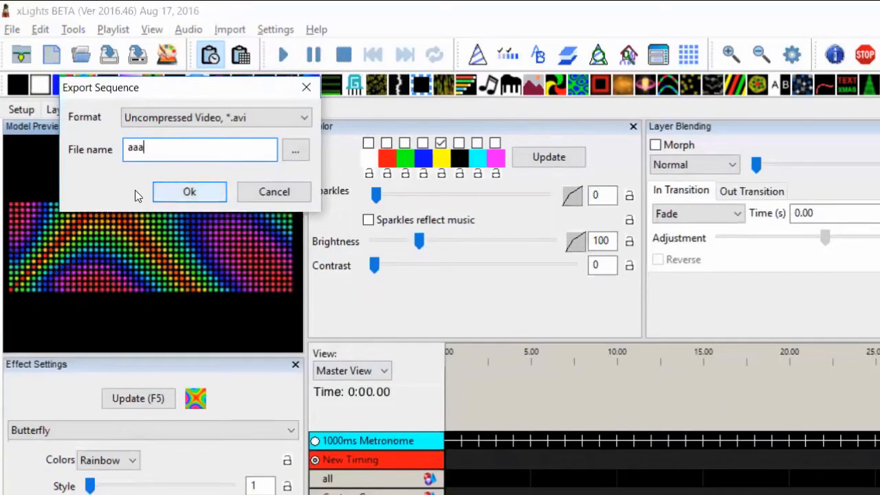
left_click(190, 193)
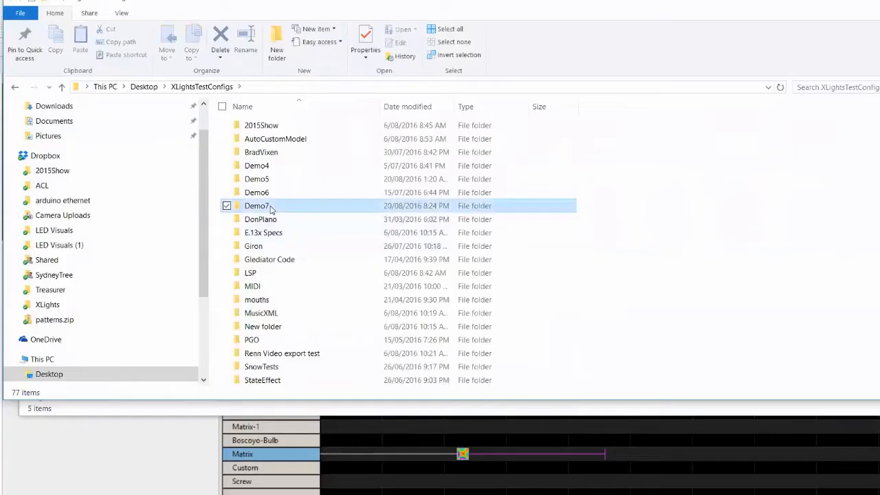
- In File Explorer, open the Demo7 folder, play the exported aaa.avi and close the video player
double_click(269, 204)
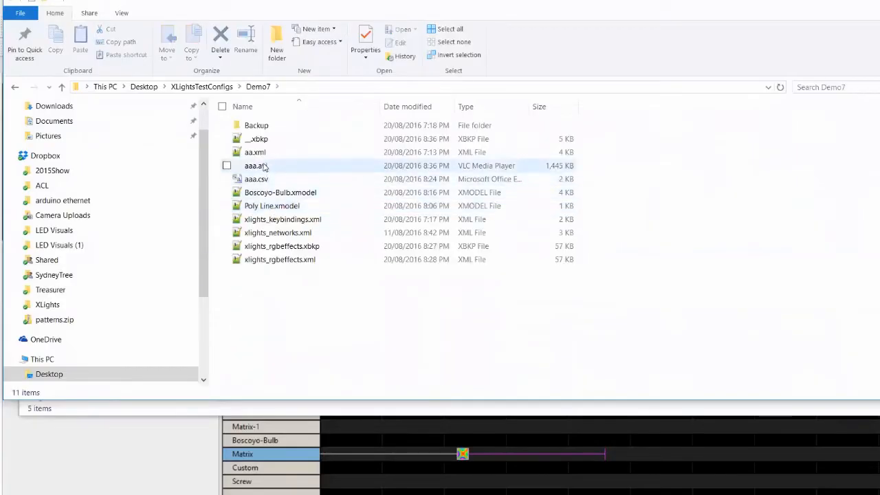
double_click(265, 167)
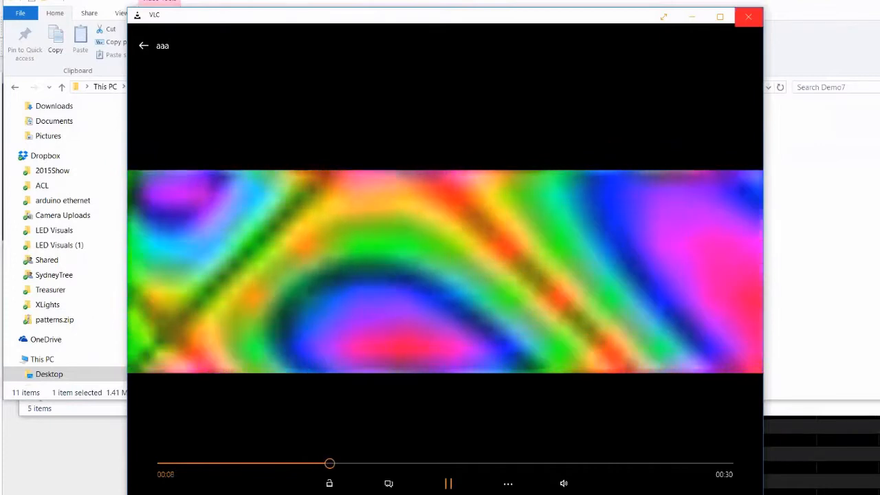
left_click(748, 15)
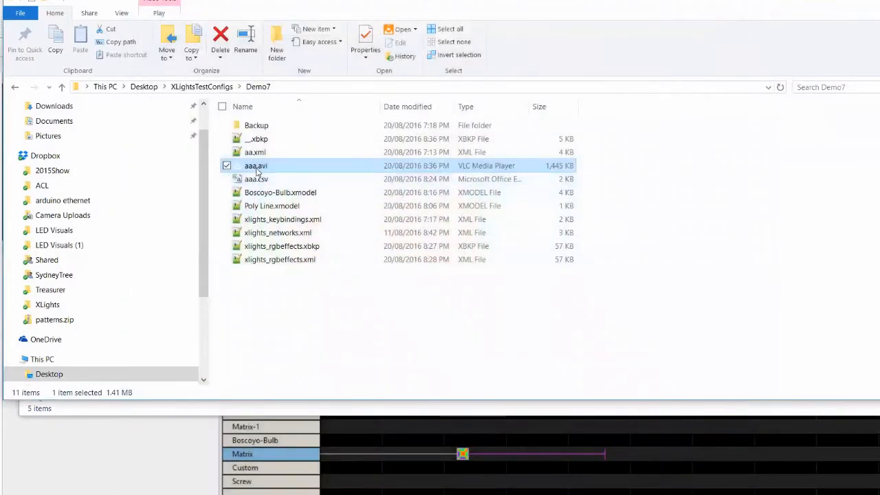
- Return to xLights and select the Matrix model in the layout to view its properties
left_click(337, 409)
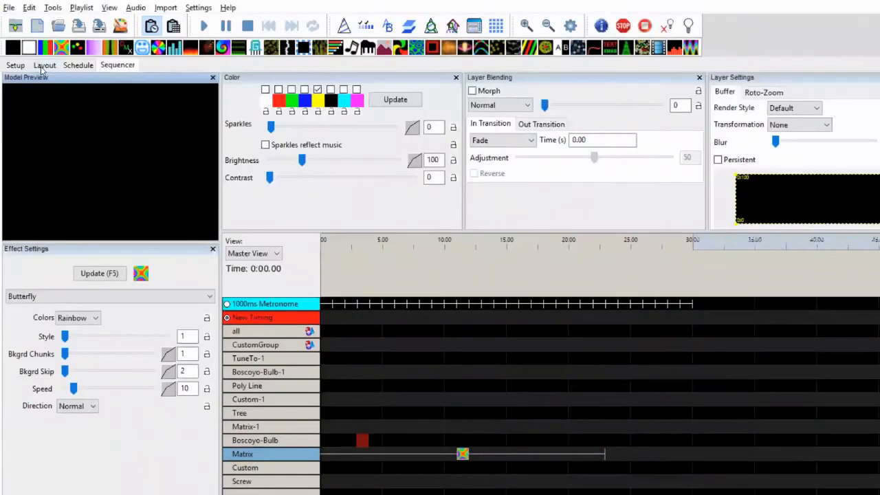
left_click(45, 65)
left_click(360, 243)
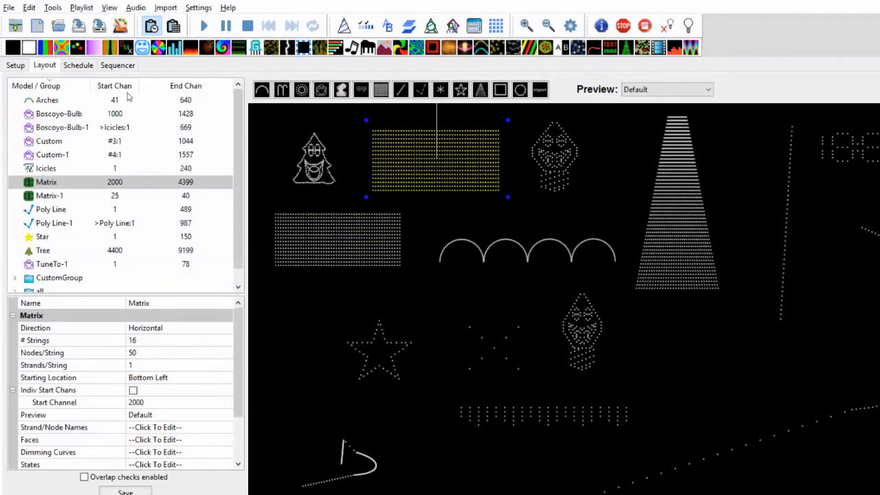
key("alt+Tab")
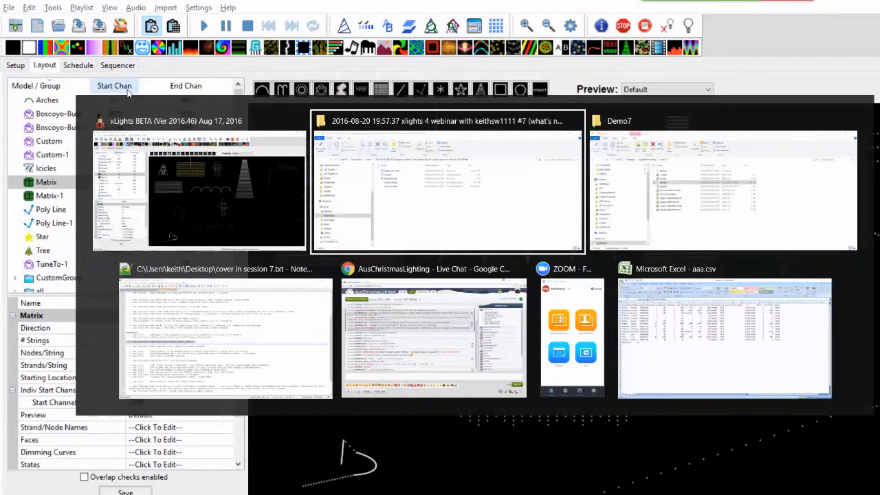
key("alt+Tab")
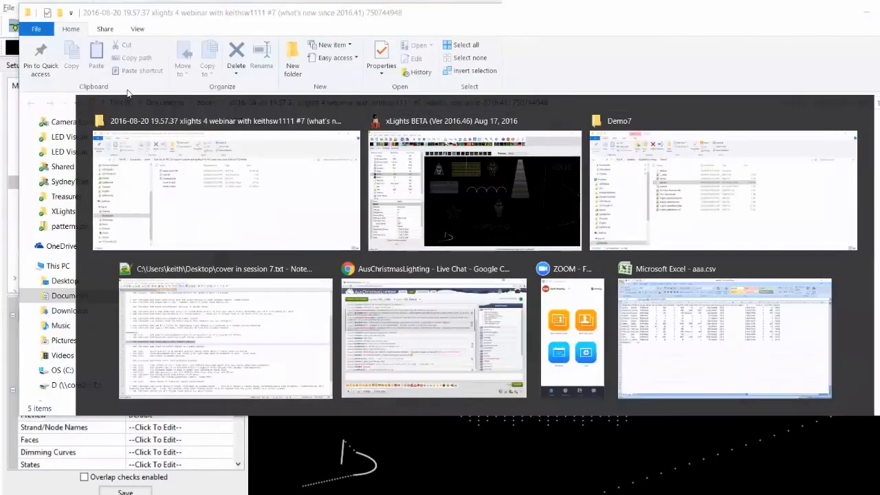
key("Return")
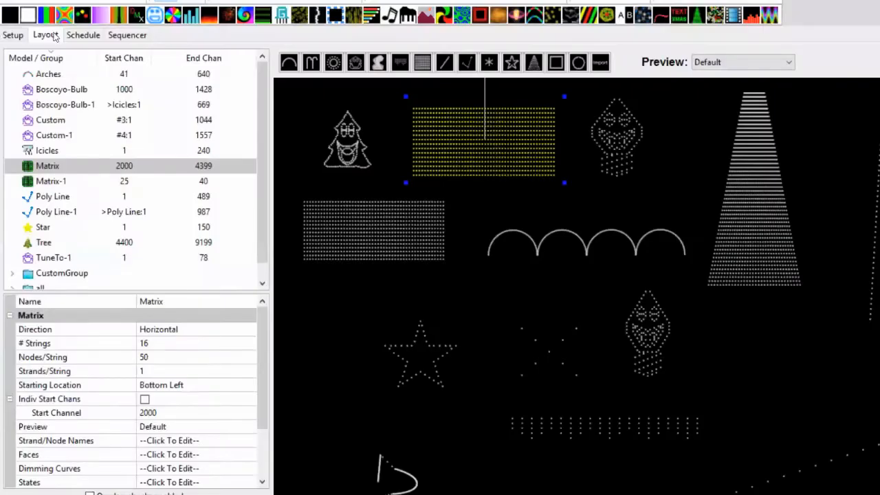
- In the sequencer, replace the Matrix row's Butterfly effect with a Video effect running from the start to about 20 seconds
left_click(142, 36)
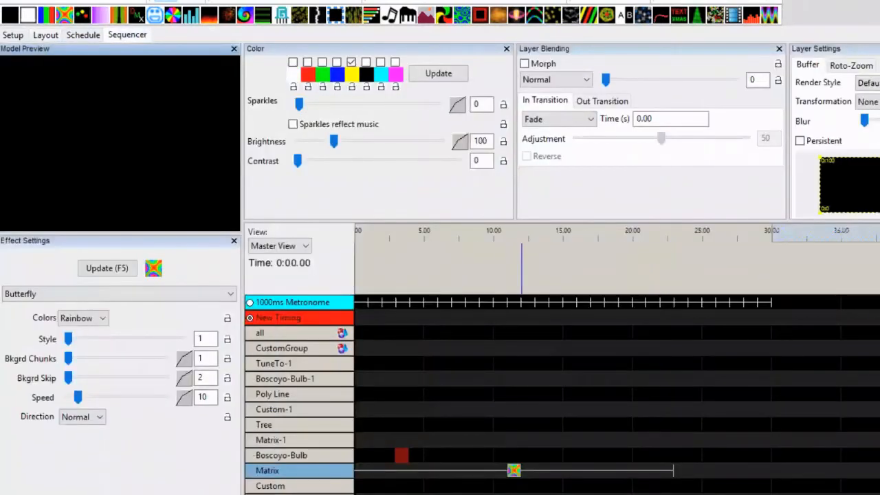
key("Delete")
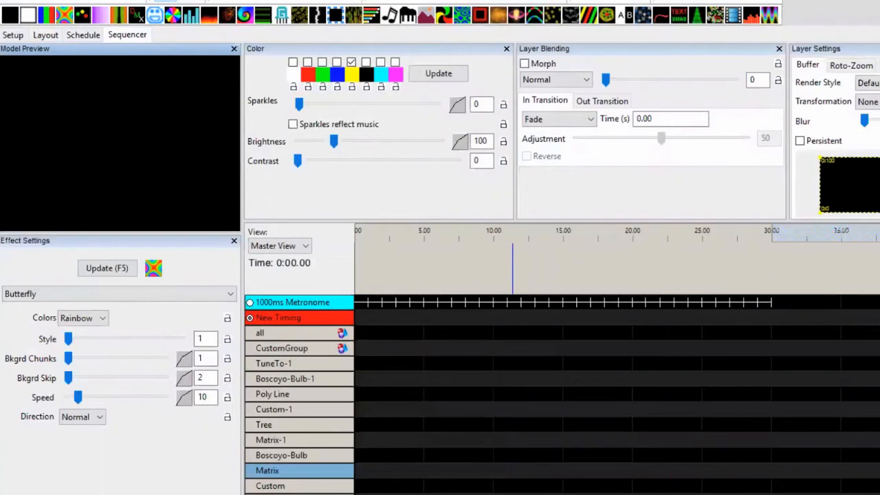
mouse_move(746, 28)
left_mouse_down()
mouse_move(402, 436)
mouse_move(362, 469)
mouse_move(635, 471)
left_mouse_up()
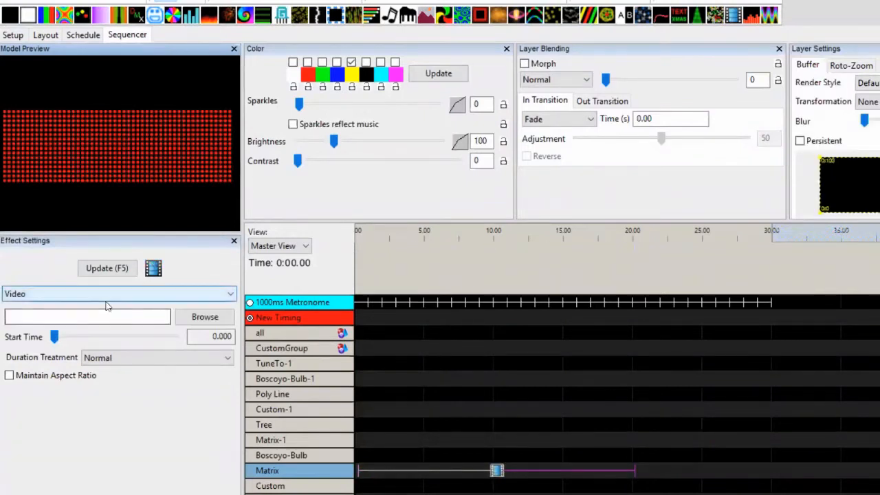
- Load the exported aaa.avi as the video file of the Matrix row's Video effect
left_click(190, 317)
left_click(237, 125)
double_click(240, 128)
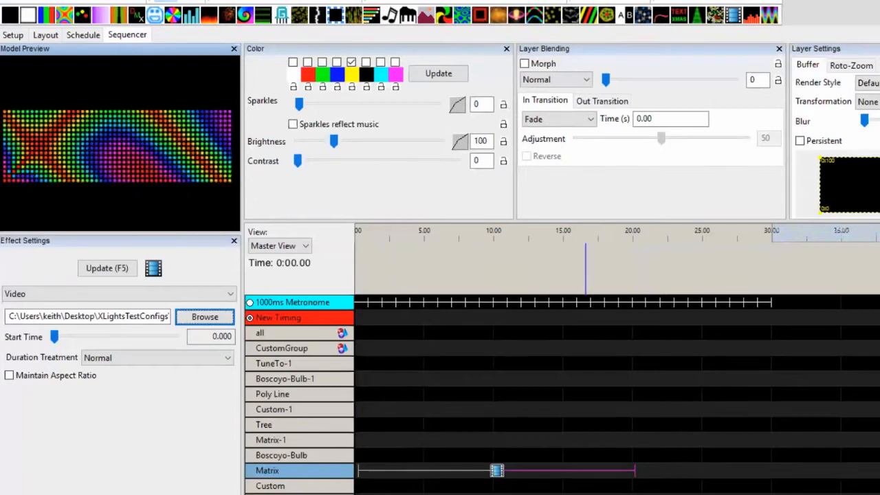
- Switch to File Explorer and play aaa.avi, and in Notepad++ highlight the note about the effect layer count on the presets window
key("alt+Tab")
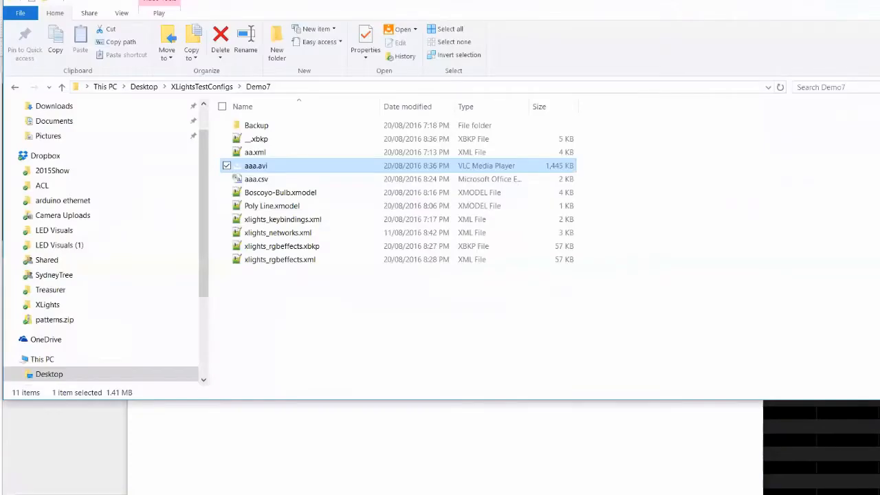
double_click(266, 166)
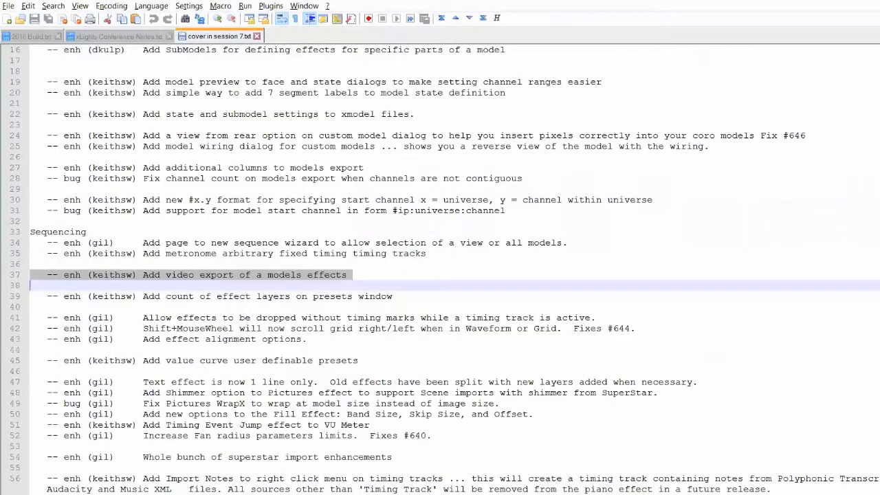
key("Down")
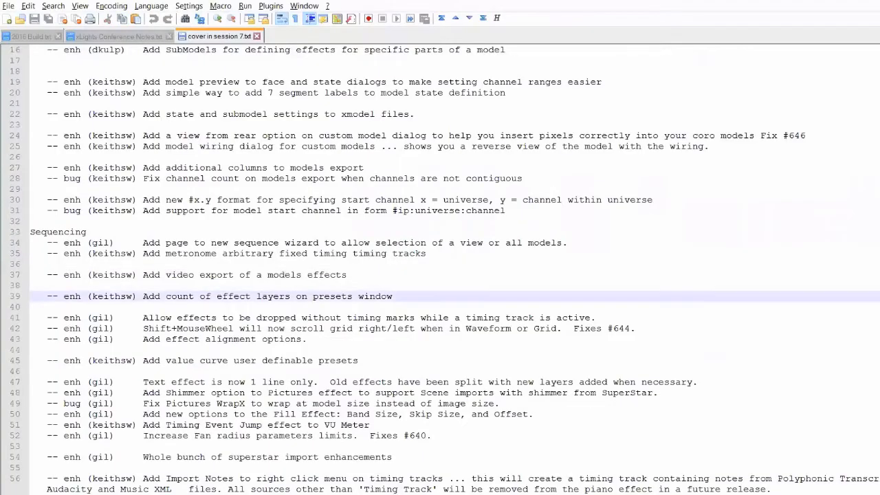
key("shift+Down")
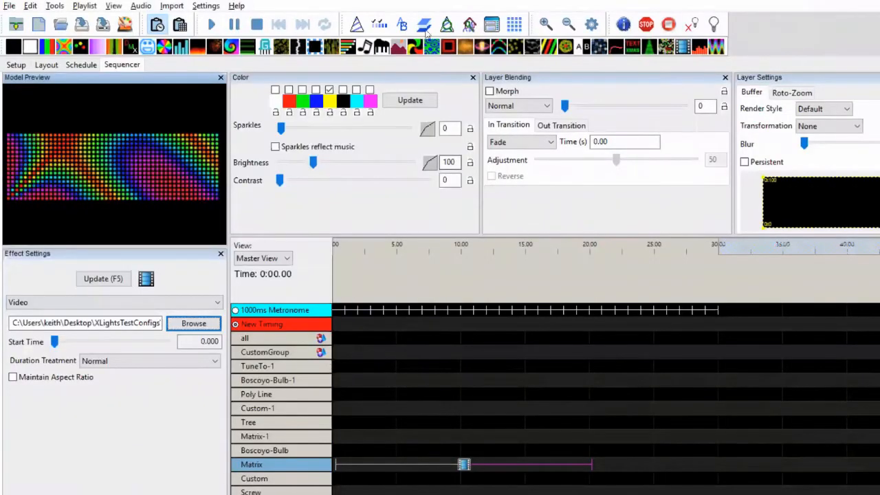
- Back in xLights, place a Fire effect on the Poly Line row and a Color Wash on the Custom-1 row, both at about 2 seconds
mouse_move(197, 46)
left_mouse_down()
mouse_move(381, 394)
mouse_move(363, 394)
left_mouse_up()
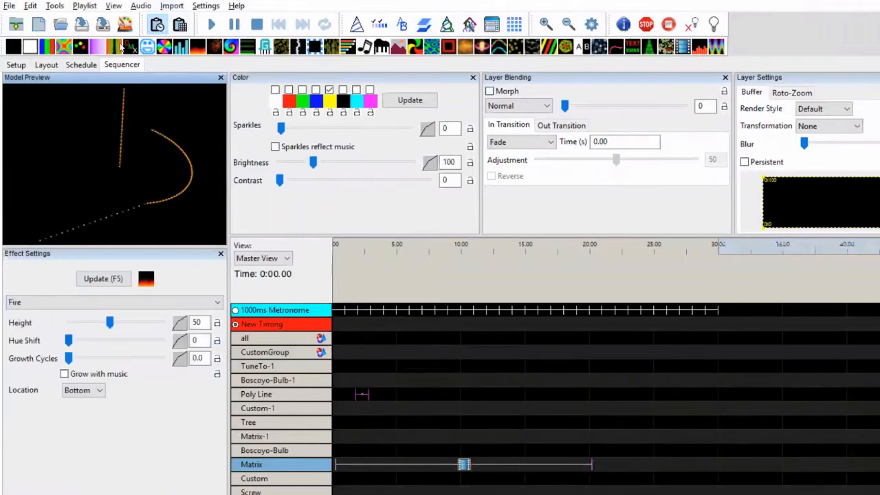
left_click_drag(314, 352, 360, 408)
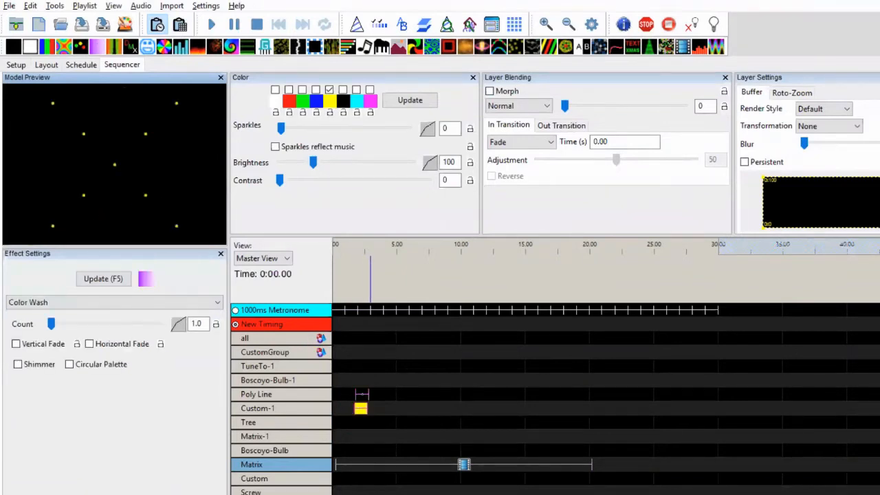
- Deactivate the New Timing track, select the Fire and Color Wash effects together, and save them as an effect preset named xxx
left_click(358, 395)
left_click(236, 326)
left_click_drag(344, 376, 387, 424)
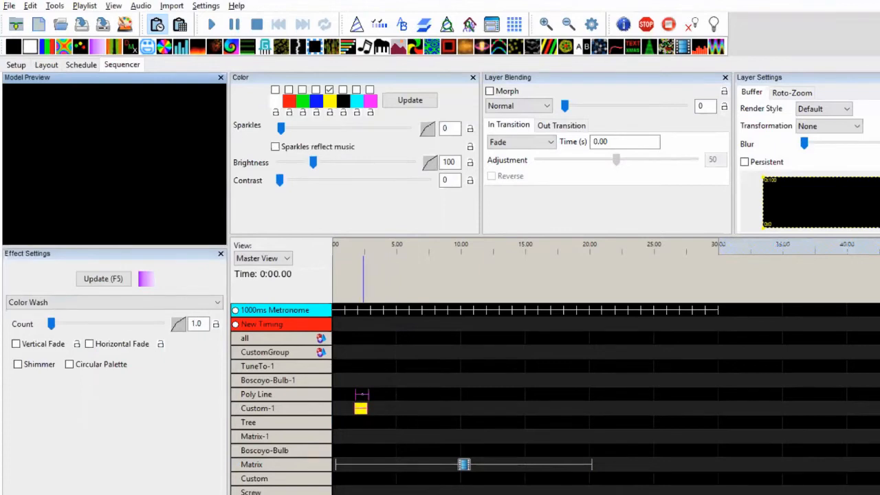
right_click(363, 396)
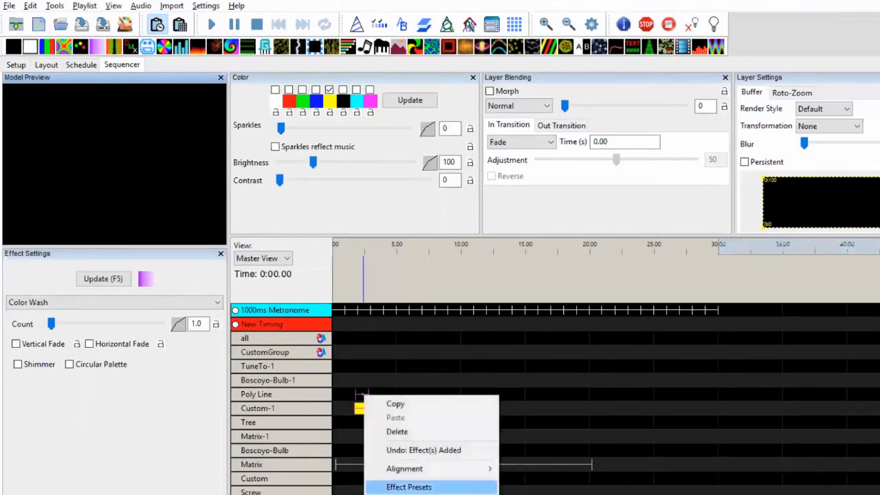
left_click(409, 487)
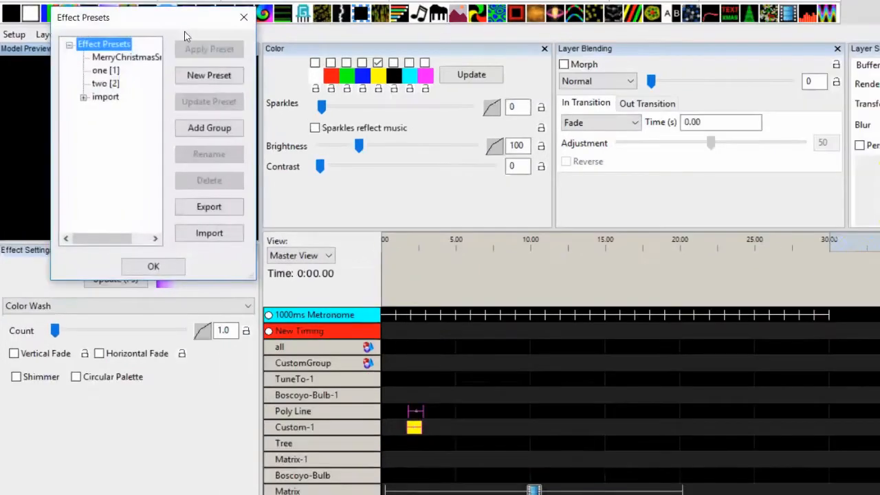
left_click(184, 75)
type("x")
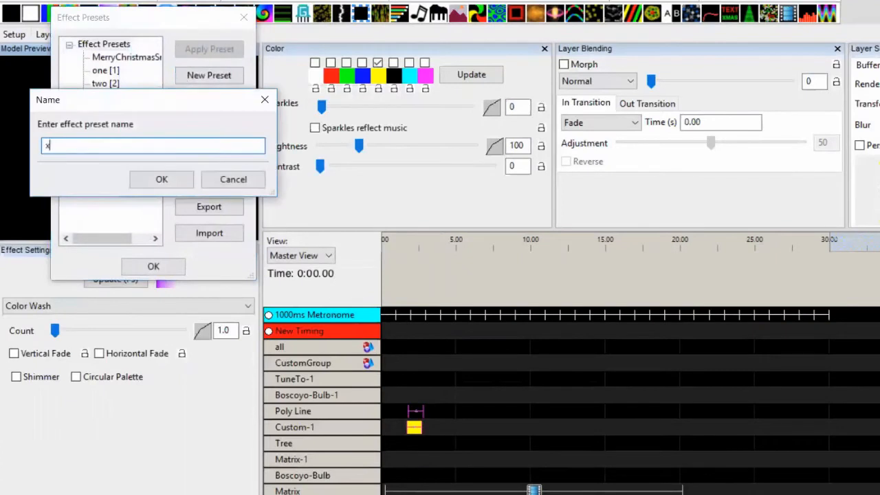
type("xx")
key("Return")
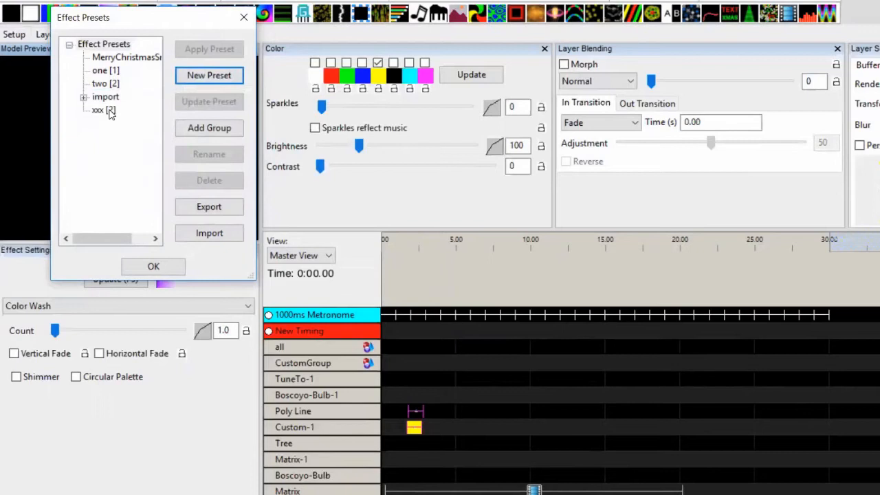
- Select the fred preset in the import group and insert three extra layers below on the Boscoyo-Bulb-1 row
left_click(83, 100)
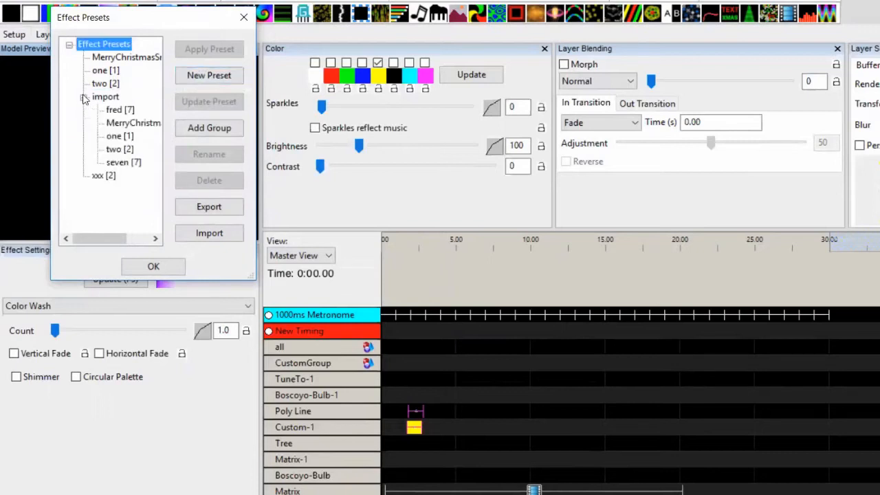
left_click(122, 111)
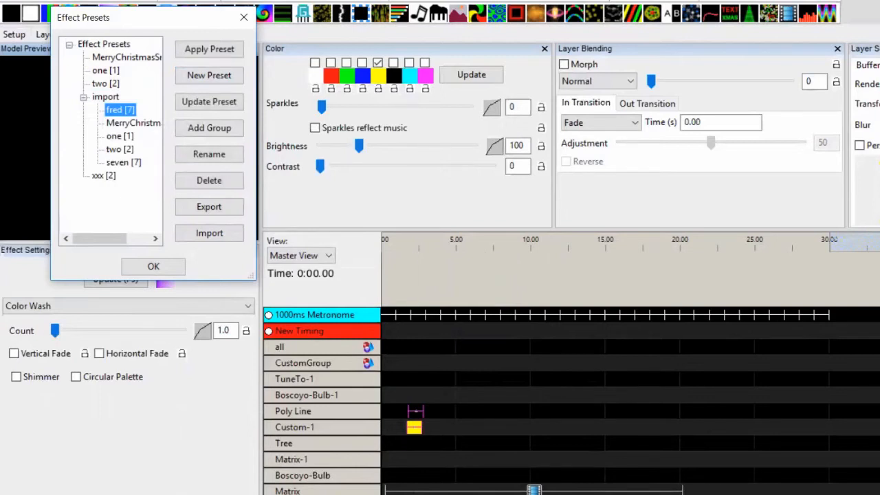
left_click(317, 395)
right_click(309, 395)
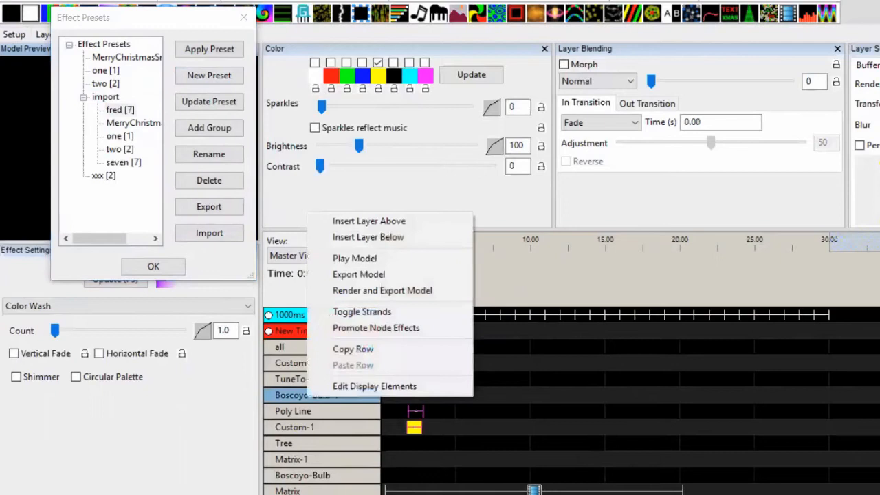
left_click(369, 237)
right_click(321, 395)
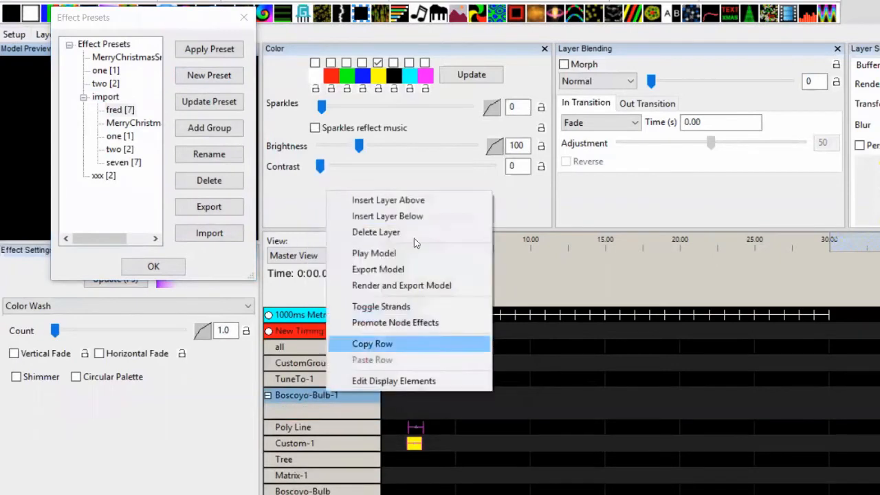
left_click(422, 212)
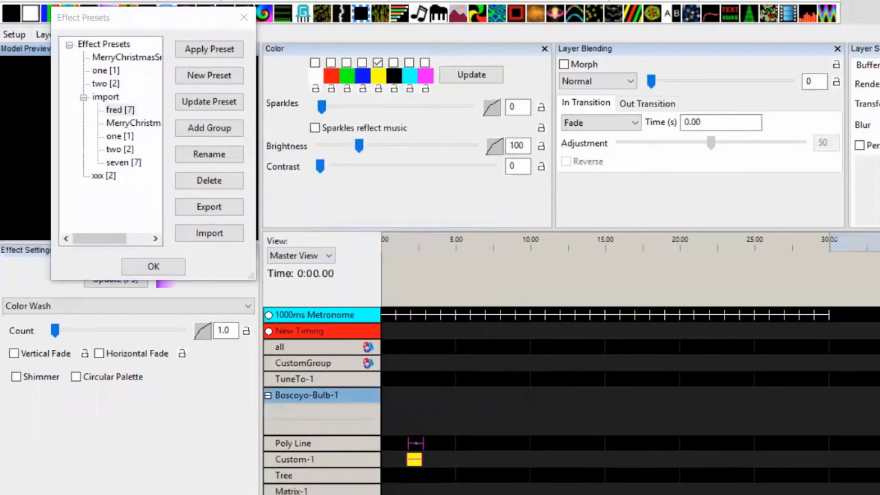
right_click(358, 389)
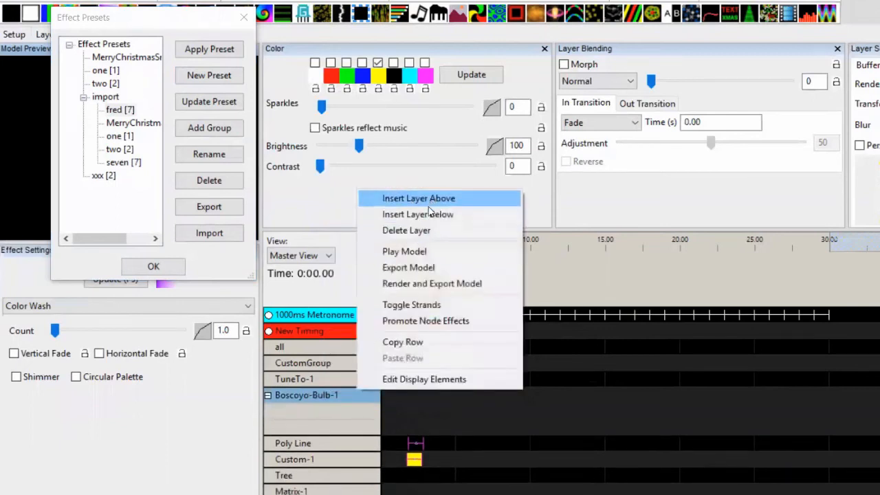
left_click(426, 214)
- Apply the fred preset from the top Boscoyo-Bulb-1 layer, starting at about 13 seconds
left_click(574, 395)
left_click(116, 112)
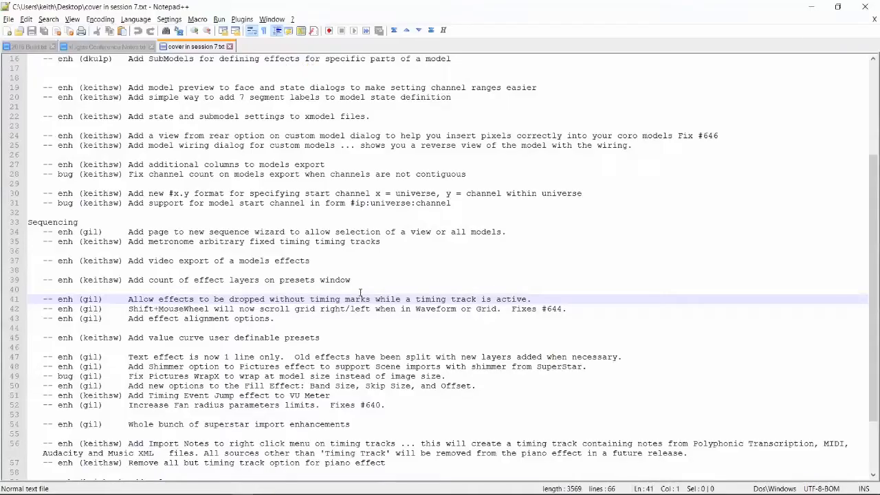
- Mark about 3 to 7 seconds on the New Timing track and drop an effect outside it, at about 9 seconds on Boscoyo-Bulb-1
triple_click(359, 294)
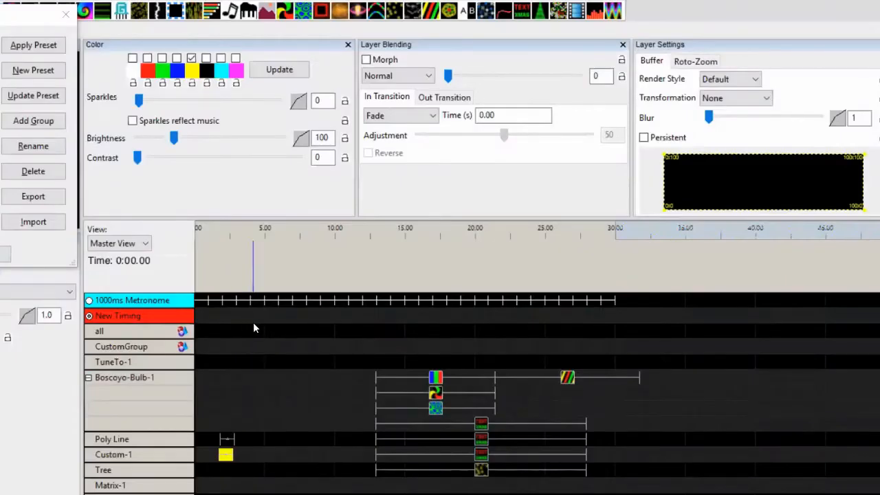
left_click_drag(236, 258, 291, 262)
key("t")
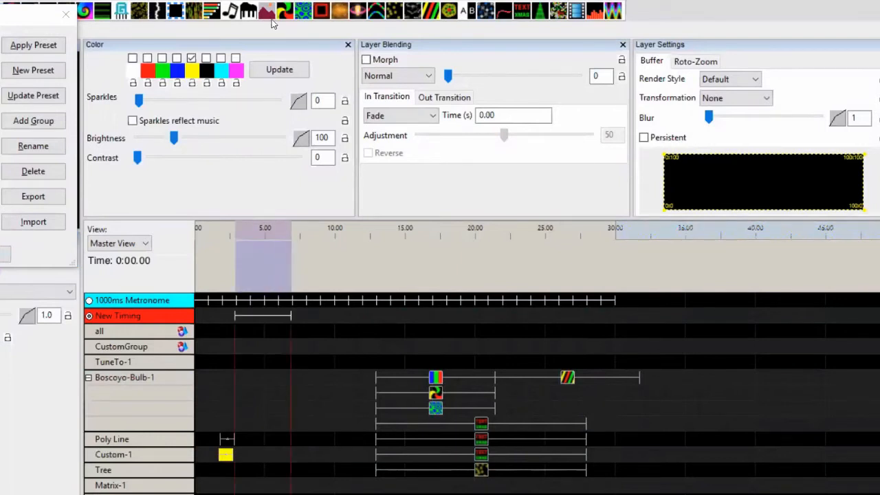
mouse_move(294, 10)
left_mouse_down()
mouse_move(263, 377)
mouse_move(224, 377)
mouse_move(261, 378)
mouse_move(282, 312)
mouse_move(282, 408)
mouse_move(335, 377)
mouse_move(313, 377)
mouse_move(326, 377)
left_mouse_up()
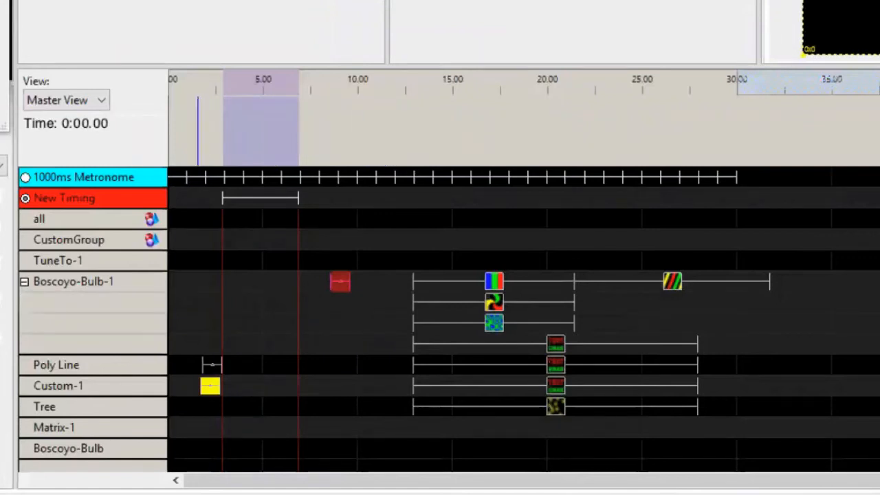
- Deactivate New Timing, select the short effects on Boscoyo-Bulb-1, Poly Line and Custom-1 as an area, and view the alignment options
left_click(26, 199)
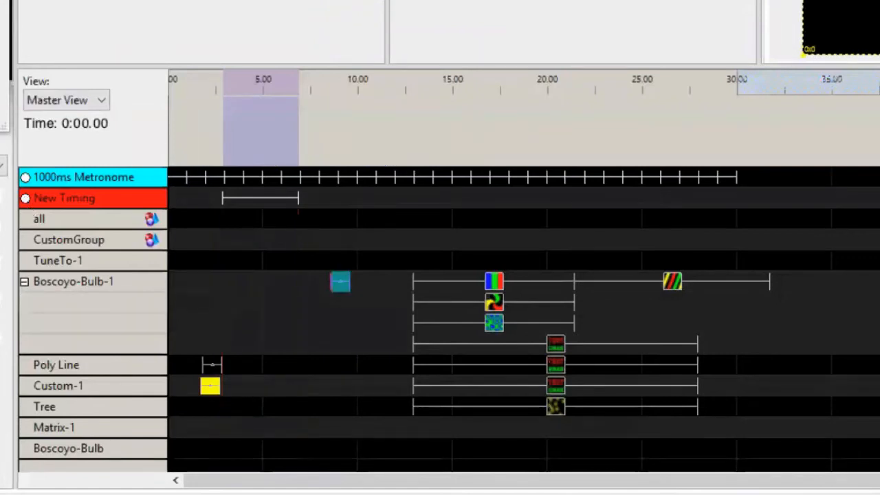
left_click_drag(176, 416, 371, 242)
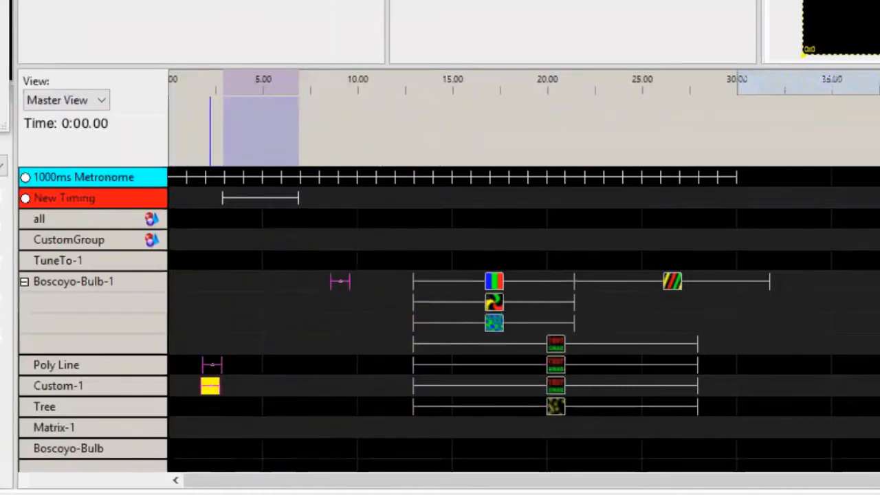
right_click(210, 214)
mouse_move(275, 323)
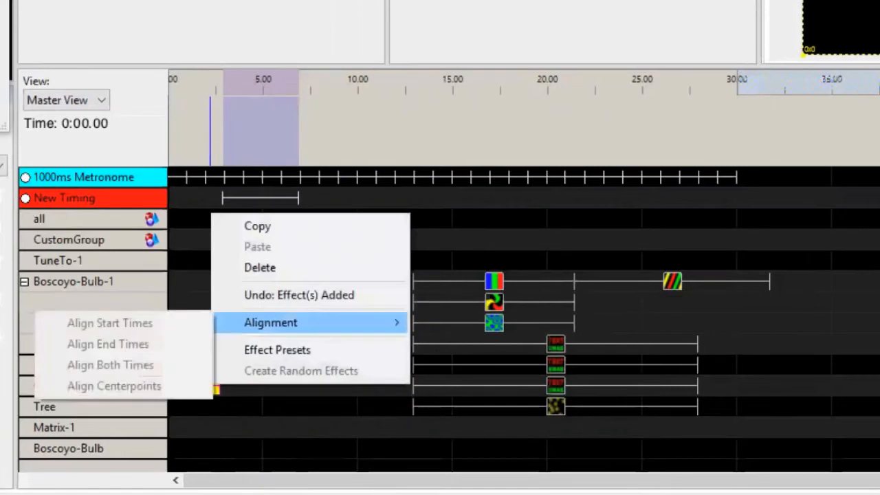
left_click(281, 406)
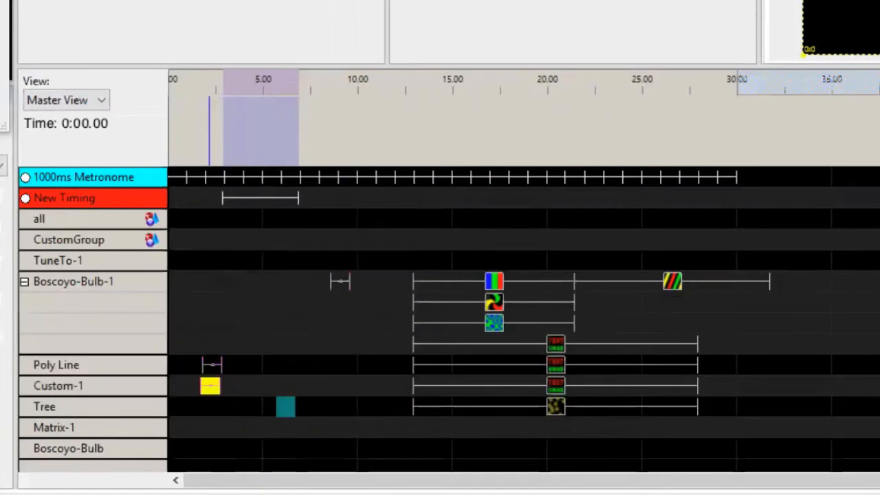
- Select the short effects on Custom-1, Poly Line and Boscoyo-Bulb-1 individually and align them at about 9 seconds
left_click(208, 385)
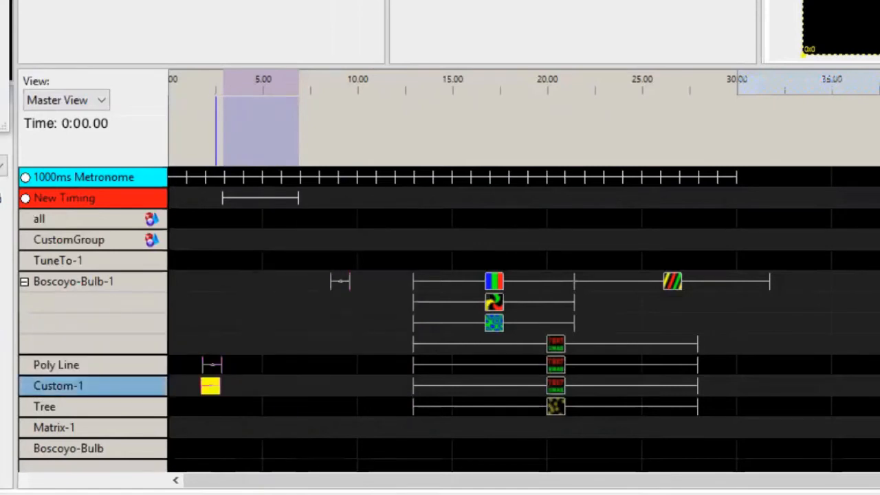
left_click(216, 365)
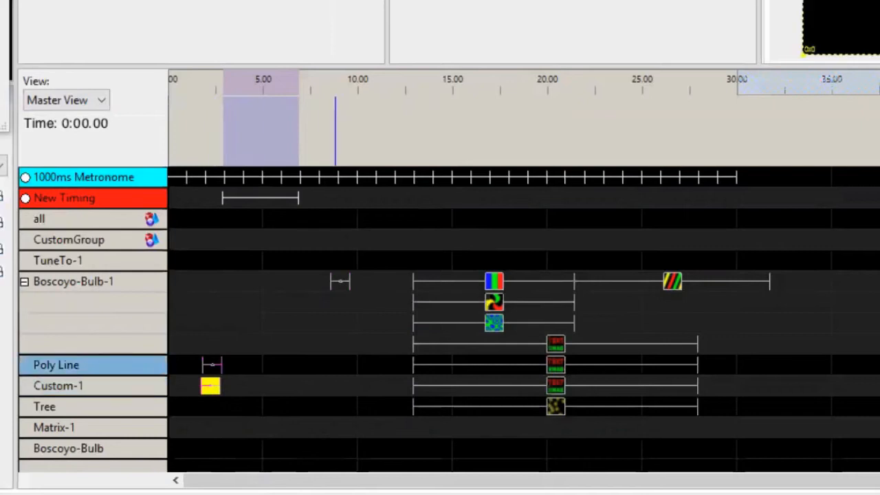
left_click(336, 281, "ctrl")
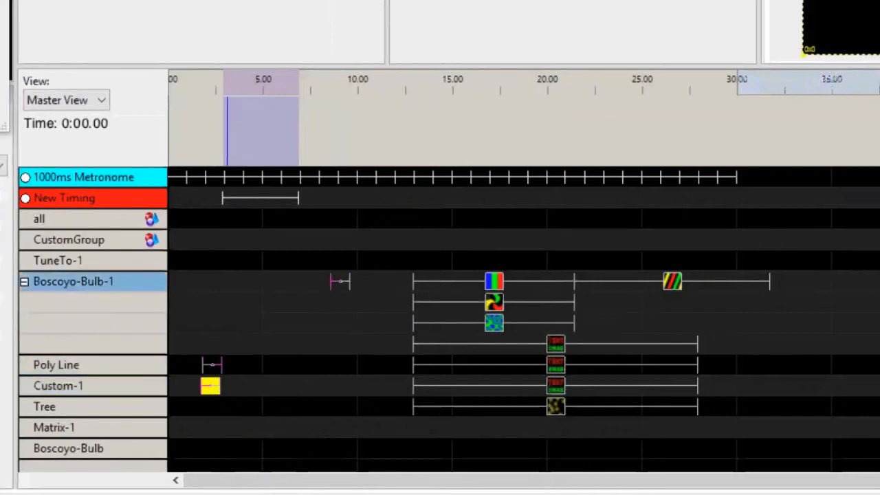
right_click(211, 387)
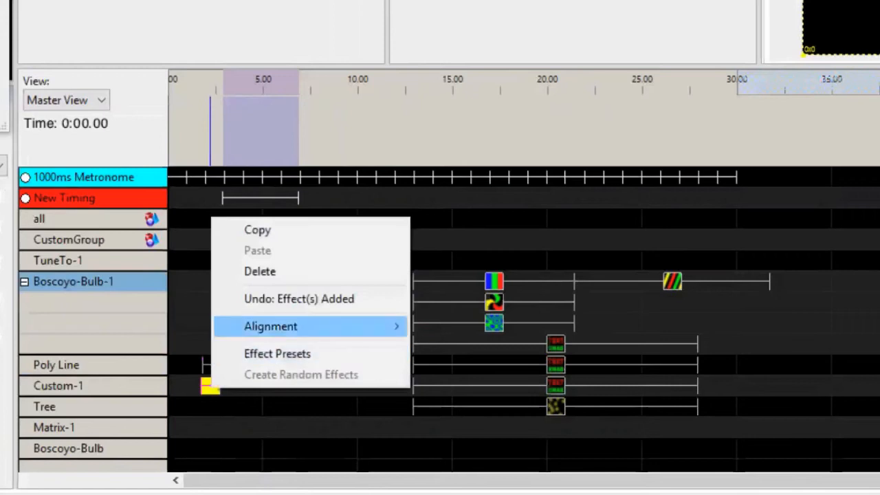
mouse_move(302, 325)
- Move the short Text effect from Boscoyo-Bulb down to Matrix, extended to about 15 seconds, with the text hello
left_click(110, 326)
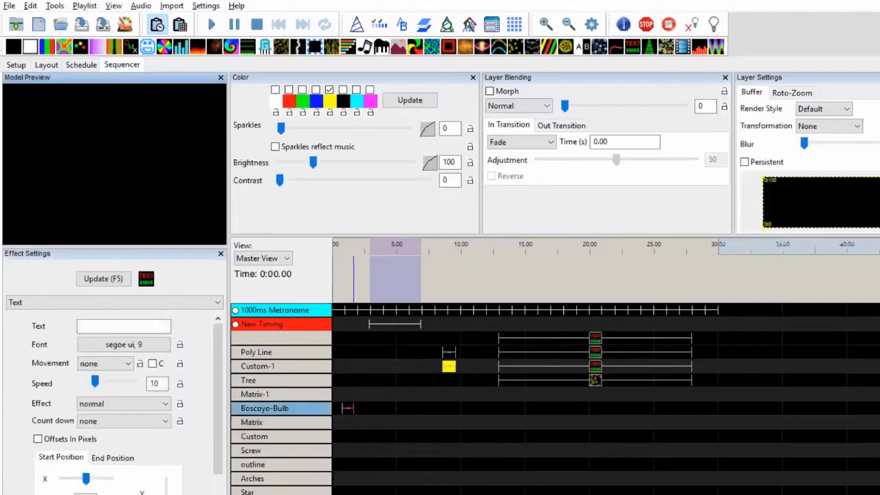
key("Down")
left_click_drag(354, 422, 522, 423)
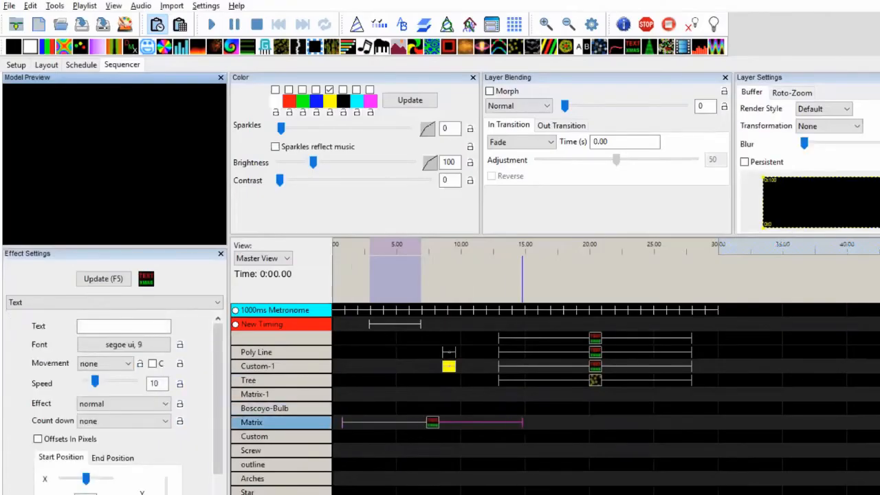
left_click(107, 327)
type("hello")
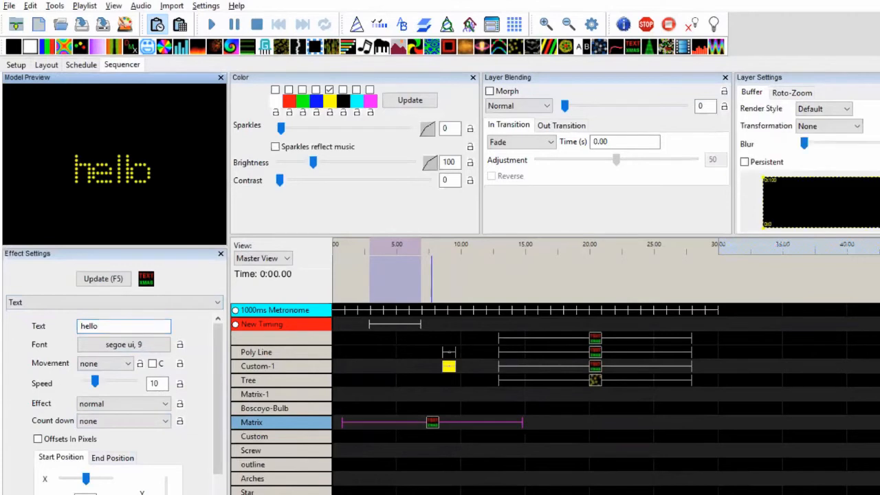
- Insert a layer below on Matrix and add a Text effect reading world from about 1 to 14 seconds
right_click(316, 424)
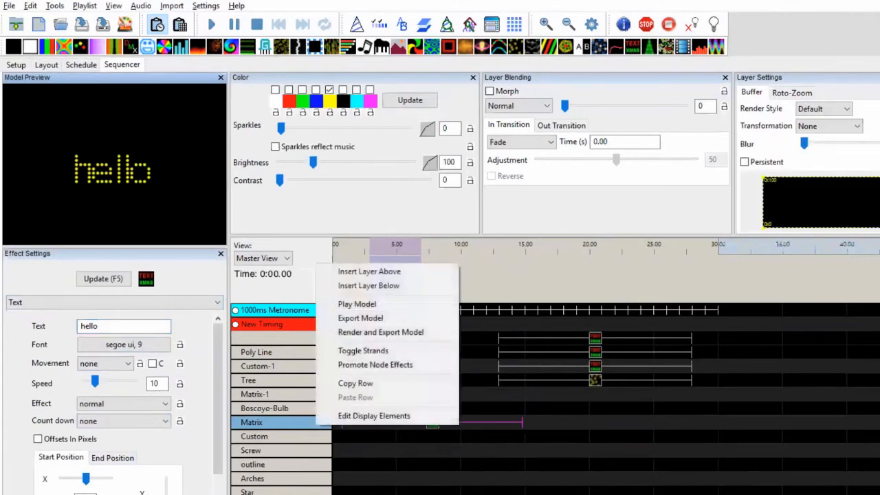
left_click(368, 285)
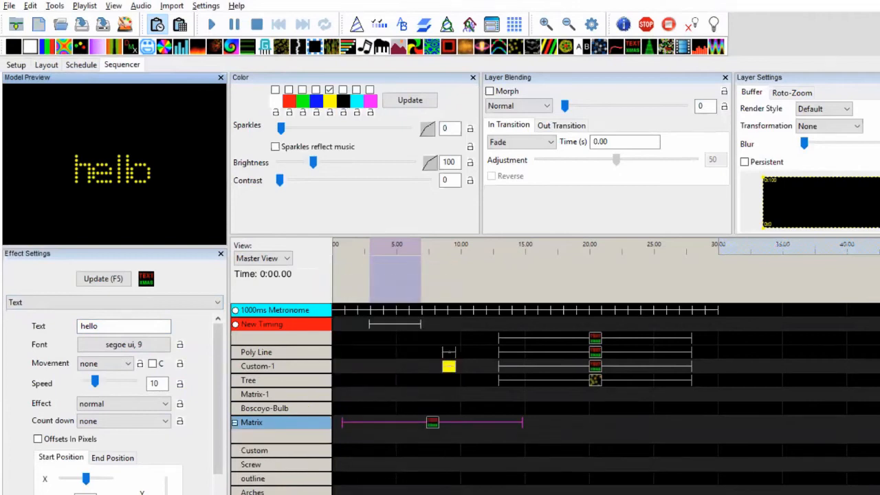
mouse_move(633, 46)
left_mouse_down()
mouse_move(369, 451)
mouse_move(348, 436)
mouse_move(519, 437)
left_mouse_up()
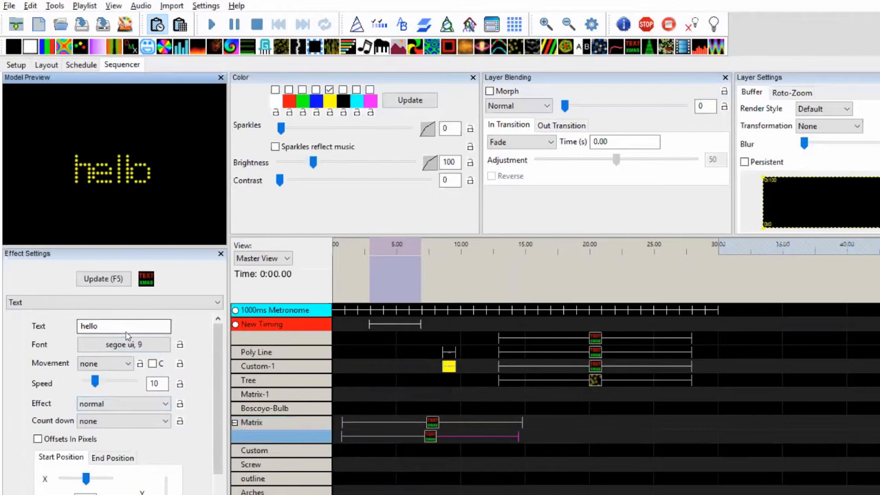
left_click_drag(122, 327, 35, 334)
type("world")
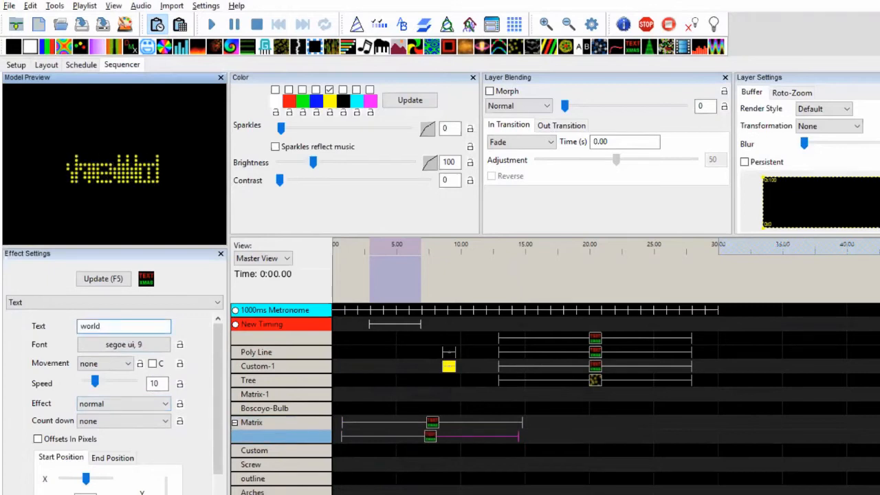
- Separate the two text lines vertically by setting the start Y position to -25 for world and 36 for hello
left_click(166, 492)
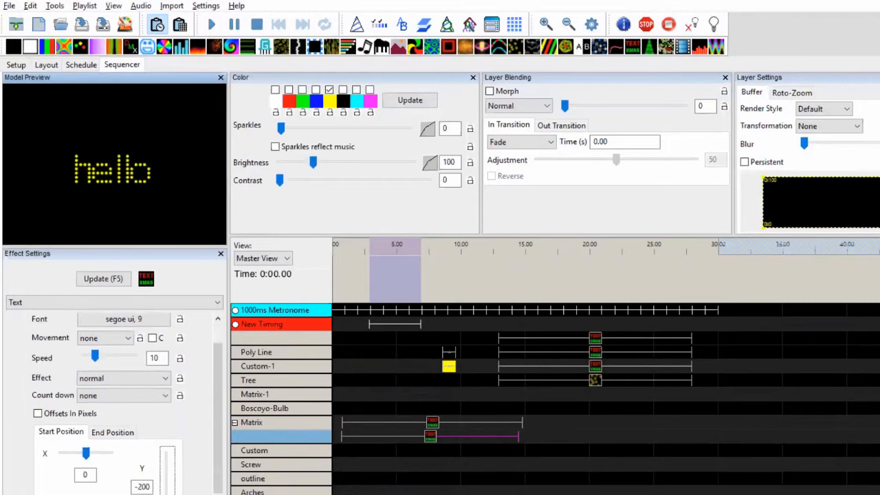
left_click_drag(167, 494, 167, 481)
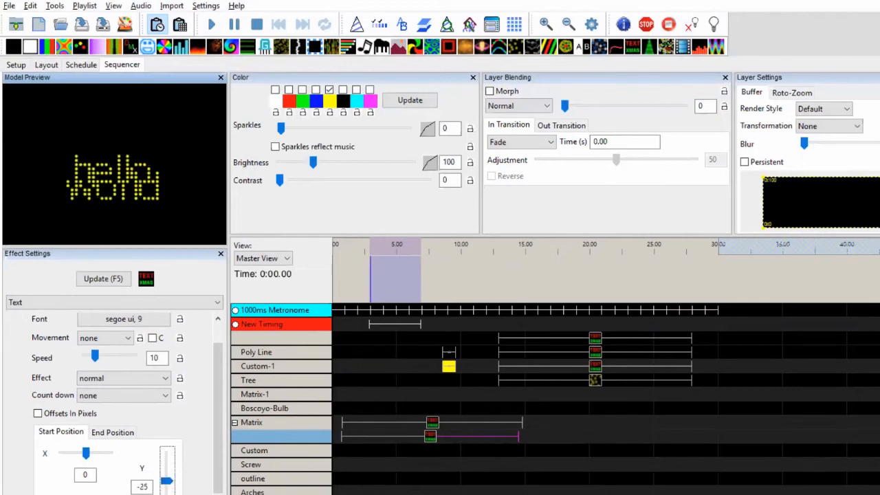
left_click(432, 422)
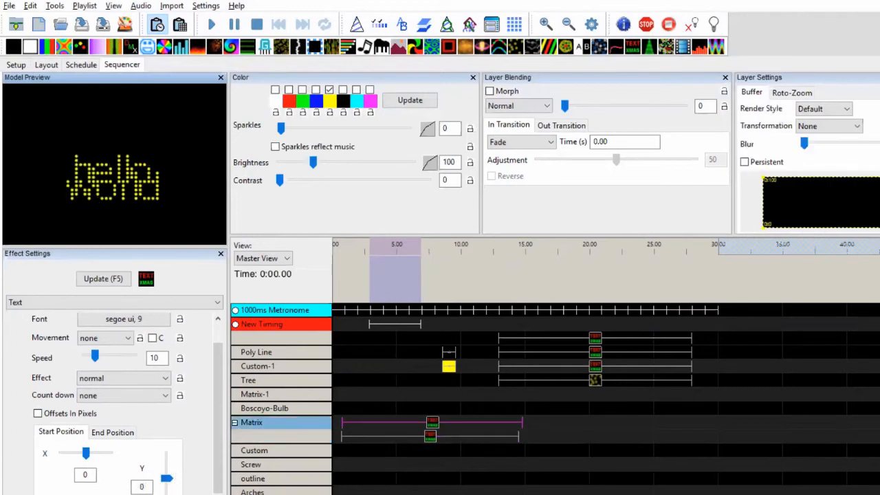
left_click_drag(167, 478, 167, 474)
left_click(457, 479)
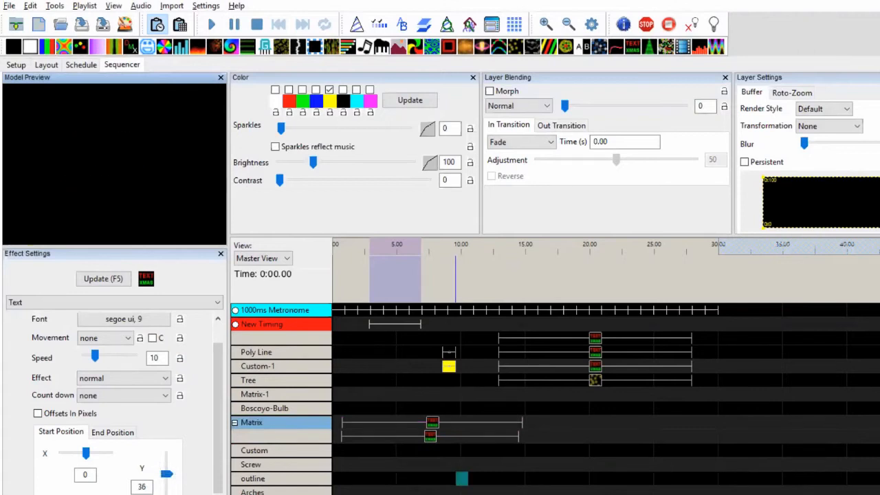
left_click(431, 437)
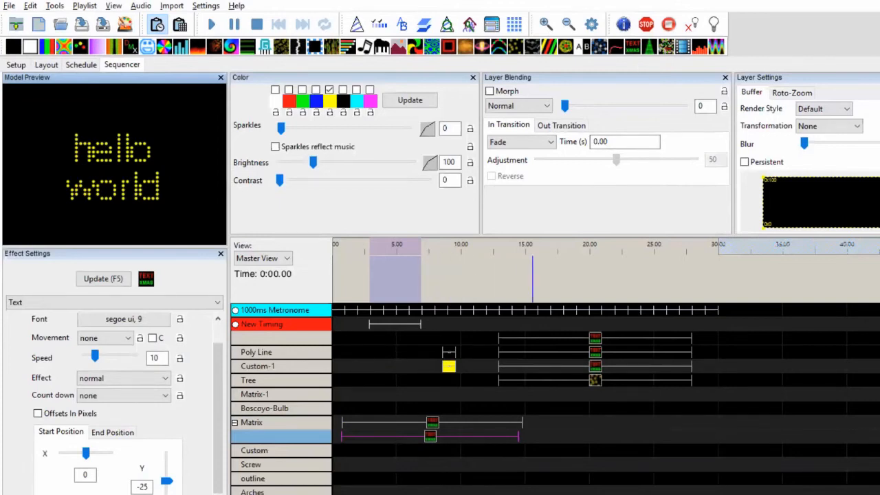
- Switch to the cover in session 7.txt notes and review the entries on the Pictures and Fill effect changes
key("alt+Tab")
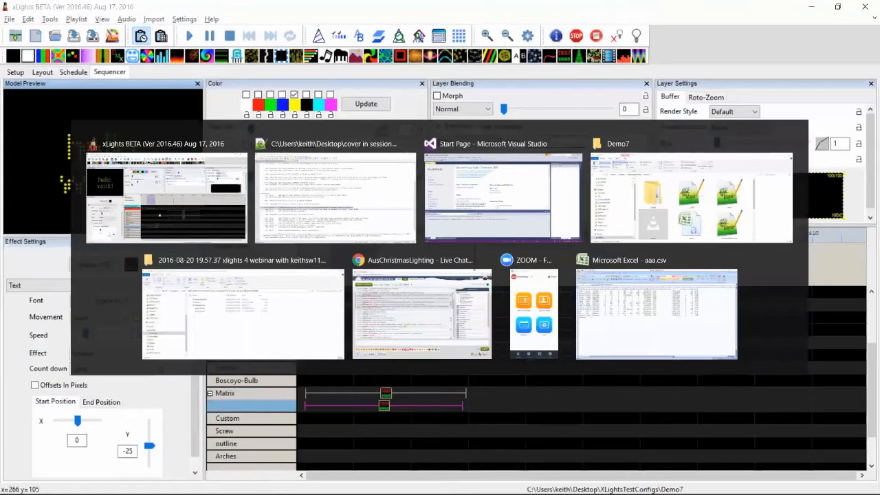
key("shift+Down")
key("shift+Down")
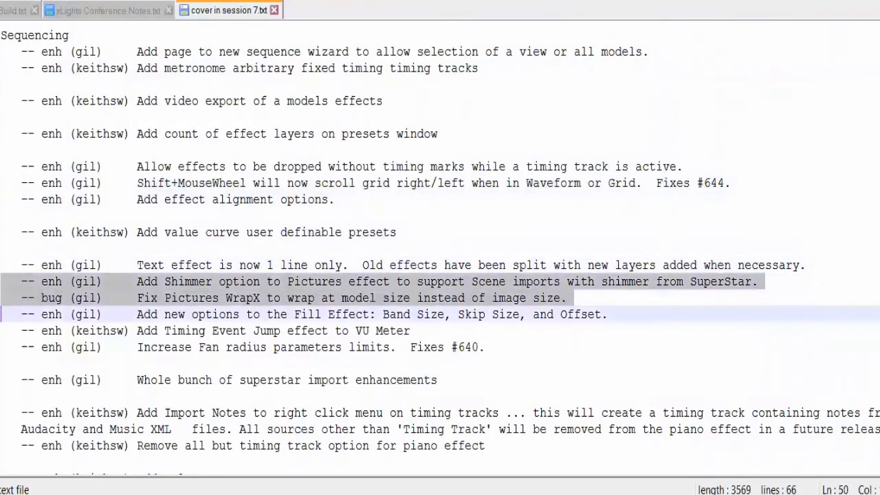
key("shift+Down")
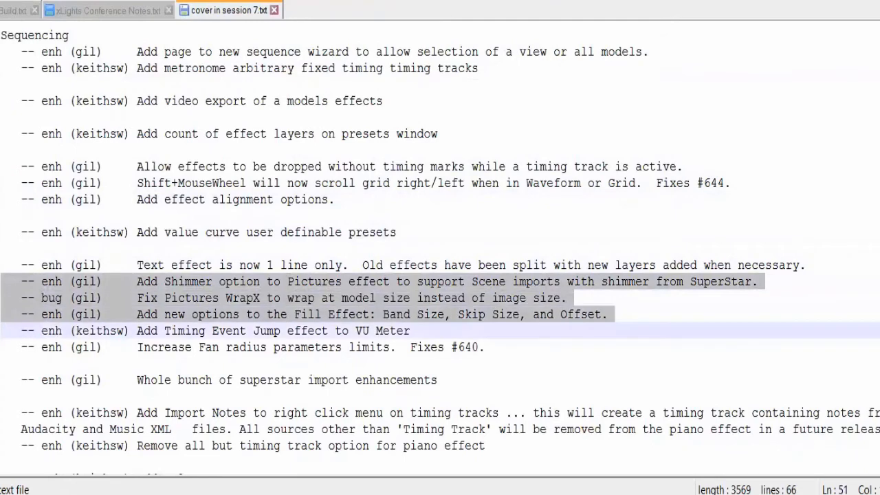
key("shift+Up")
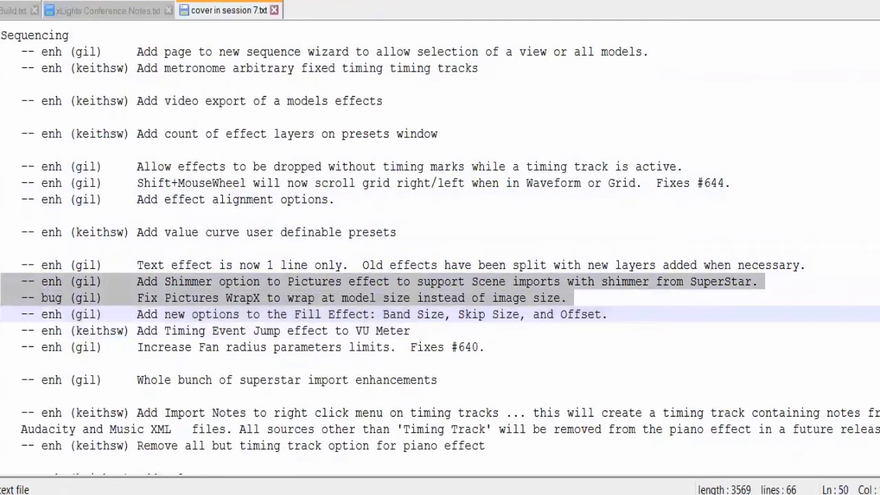
key("shift+Down")
key("shift+Up")
key("shift+Up")
key("shift+Down")
key("shift+Up")
key("shift+Down")
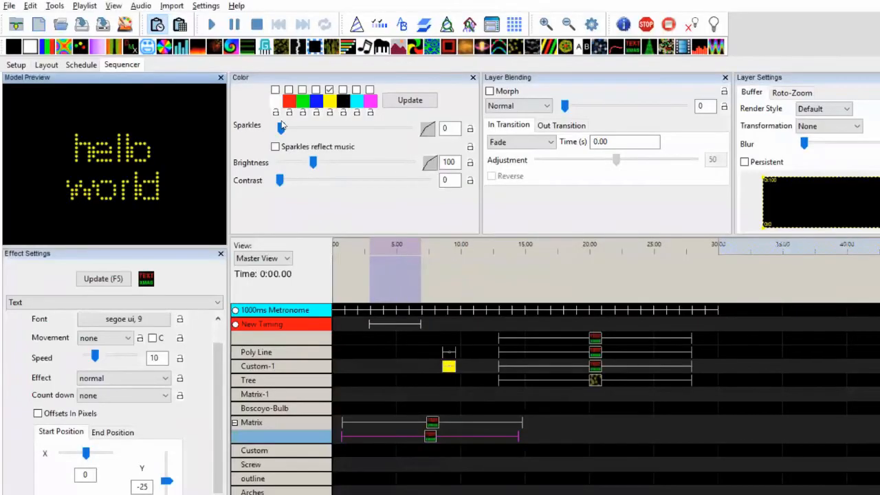
- Add a Fill effect on Matrix from about 17 to 25 seconds with a rising and falling value curve for Position
left_click_drag(185, 50, 658, 422)
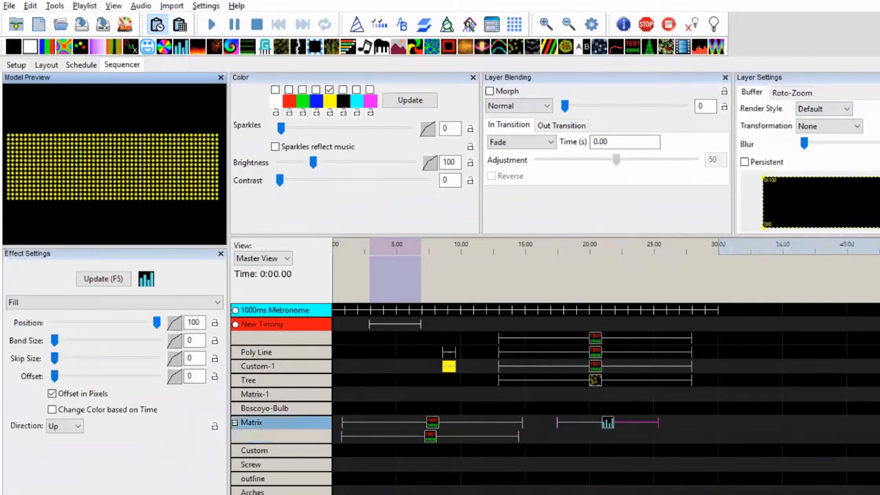
left_click(179, 327)
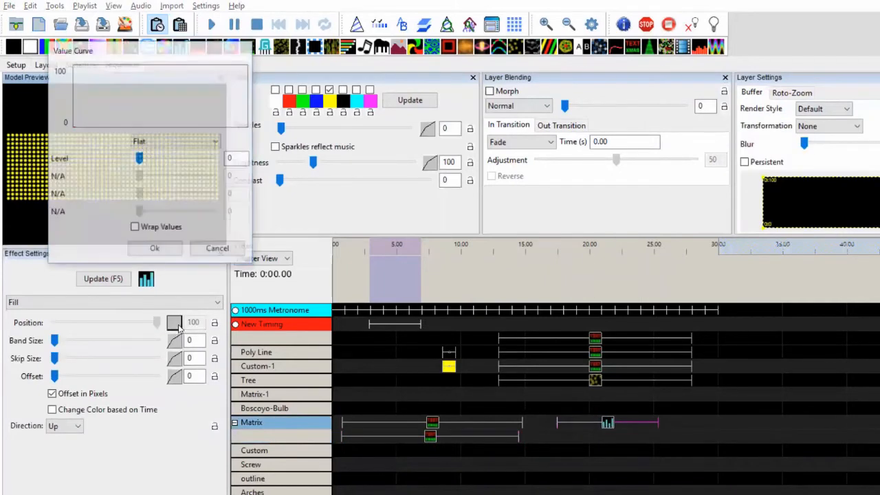
left_click(152, 143)
left_click(160, 176)
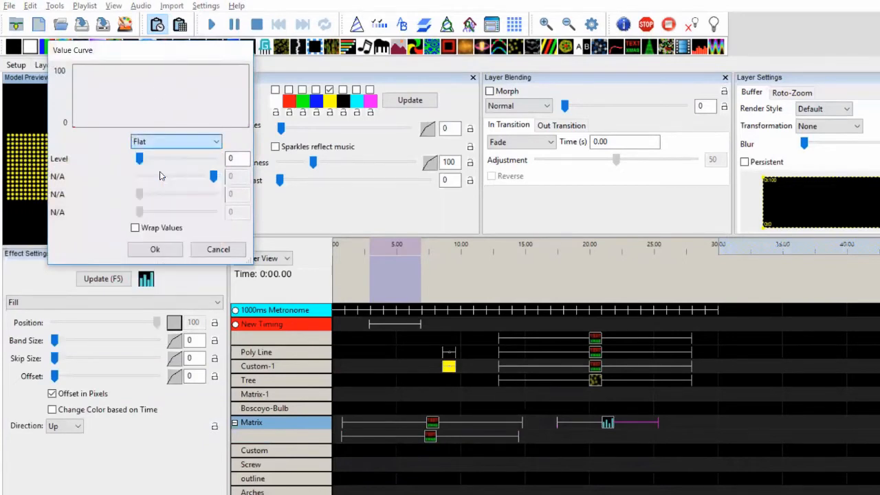
left_click(157, 250)
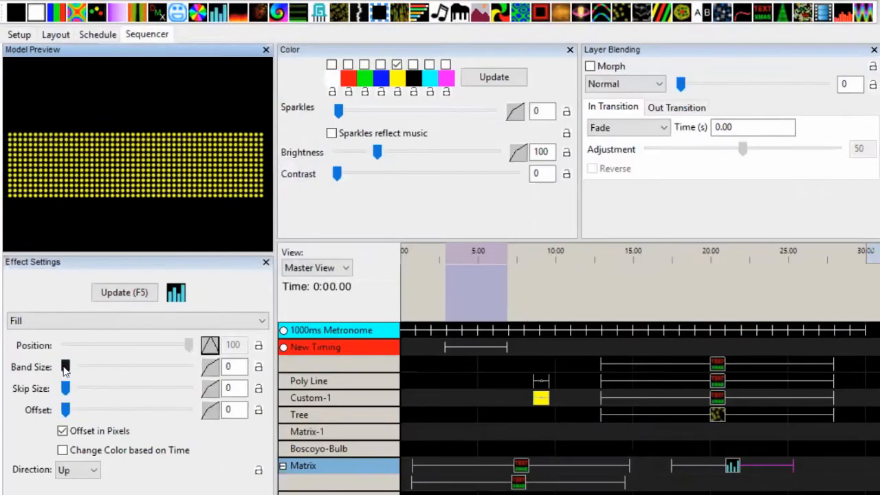
- Set the Fill effect's Band Size to 44, Skip Size to 94, Offset to 48 and Direction to Right
left_click_drag(54, 340, 112, 389)
left_click_drag(65, 410, 125, 410)
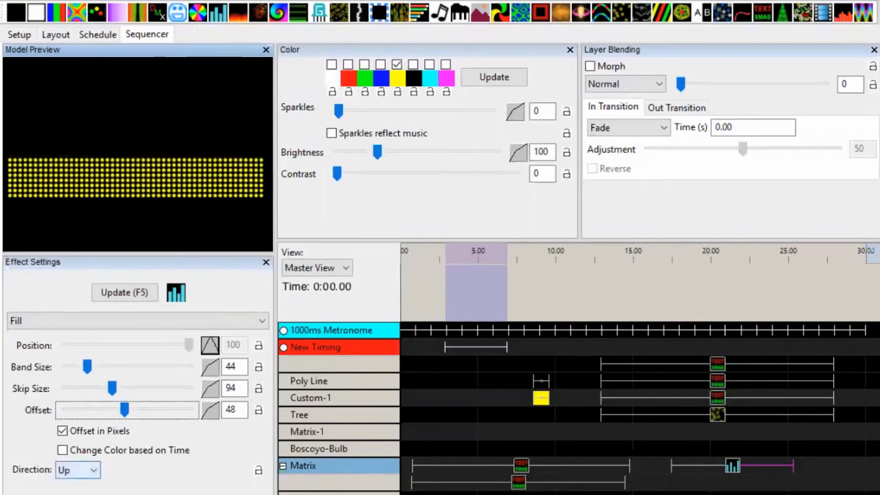
left_click(79, 470)
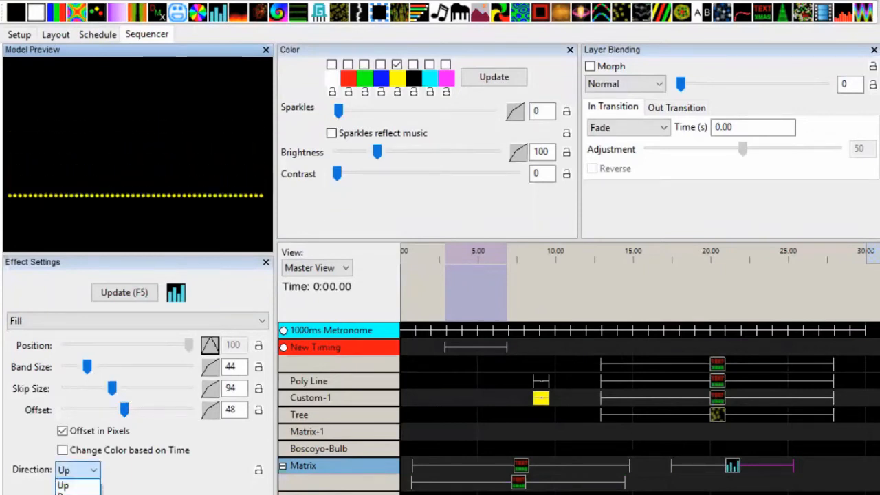
left_click(70, 494)
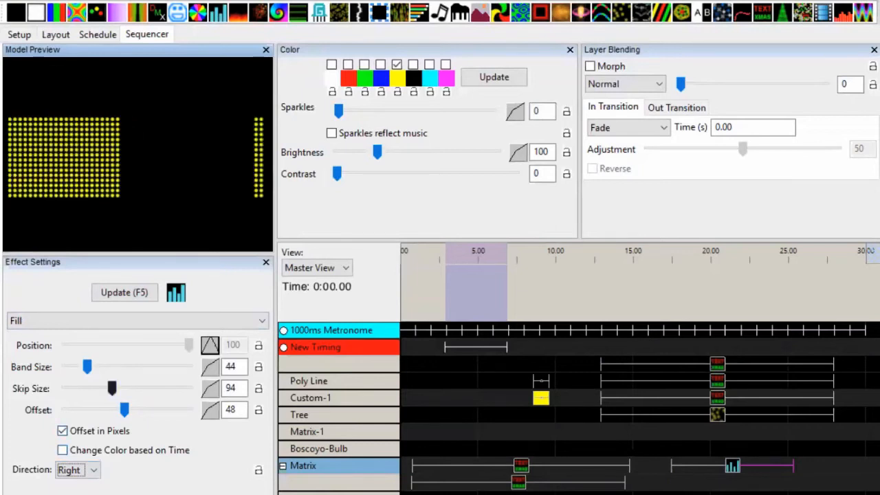
- Adjust the Fill effect to Skip Size 144, Band Size 79 and Offset 9
left_click(137, 388)
left_click(138, 388)
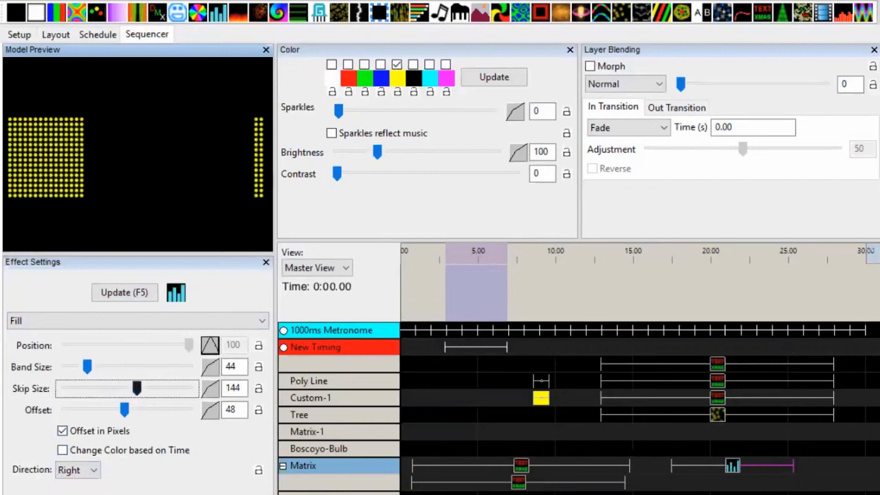
left_click_drag(87, 367, 103, 367)
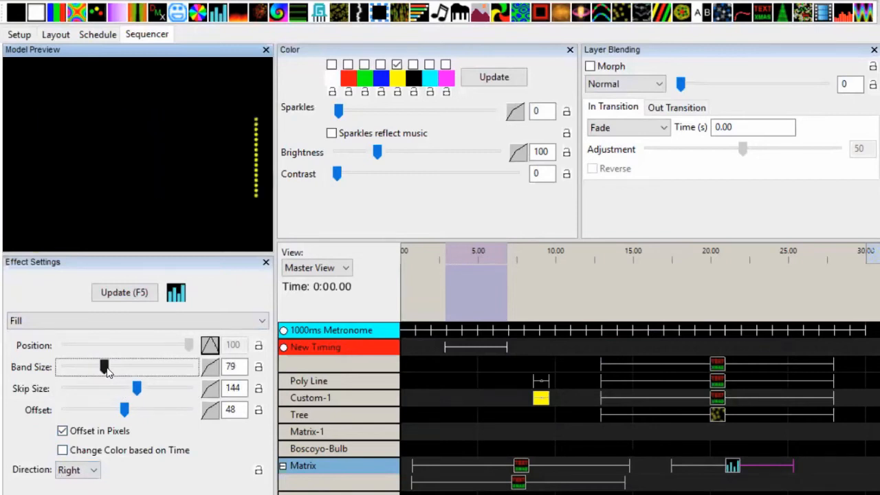
left_click_drag(124, 410, 77, 409)
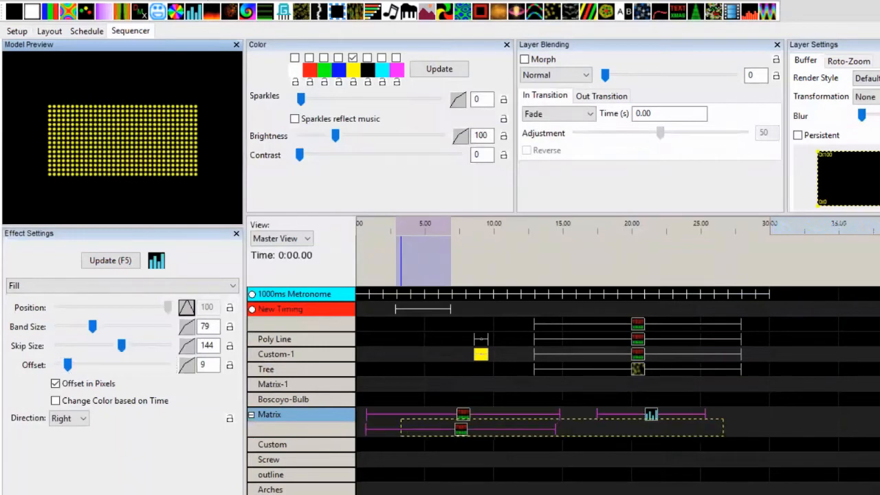
- Replace all Matrix effects with a VU Meter effect from about 1 to 25 seconds, using the Timing Event Jump type
key("Delete")
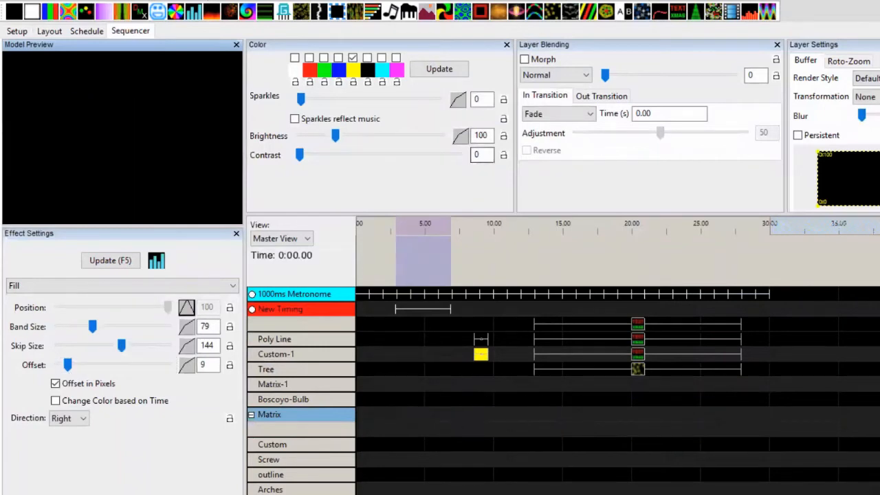
left_click_drag(751, 12, 704, 415)
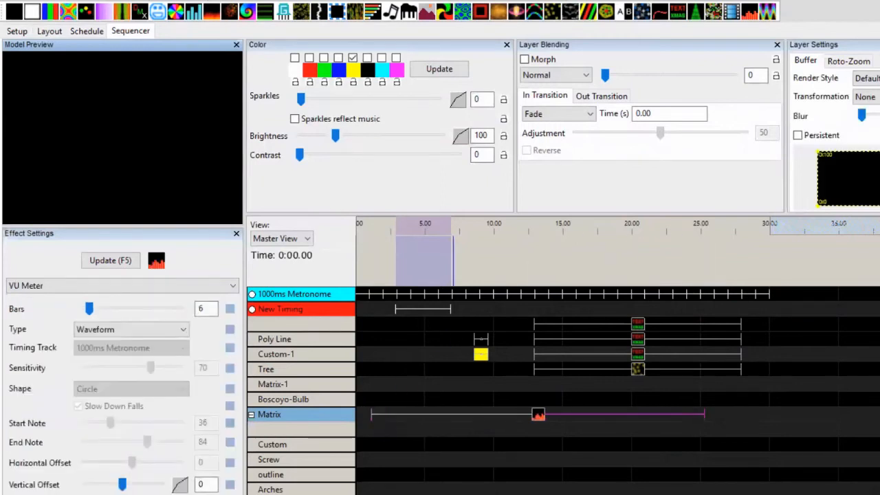
left_click(165, 332)
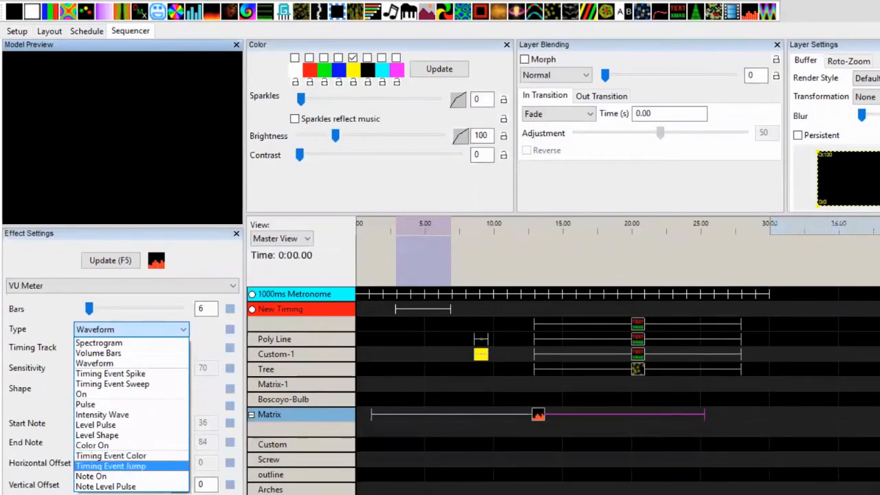
key("Return")
left_click(536, 415)
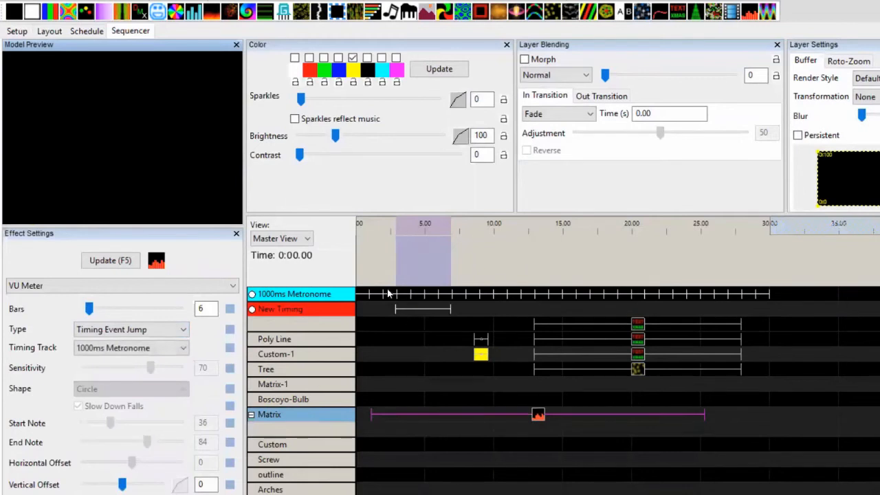
- Enable red, green and blue alongside yellow for the Matrix VU Meter effect, with Bars at 82 and Vertical Offset at 5
left_click(324, 59)
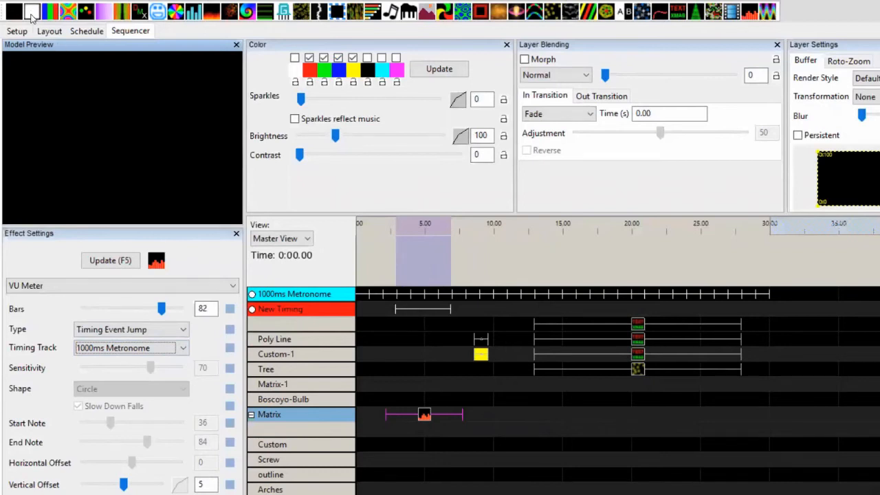
- Discard the open sequence's changes and quick-start a 20fps (50ms) musical sequence with all models from Rudolph_the_Red_Nosed_Reindeer.mp3 in XLightsTestConfigs
key("ctrl+o")
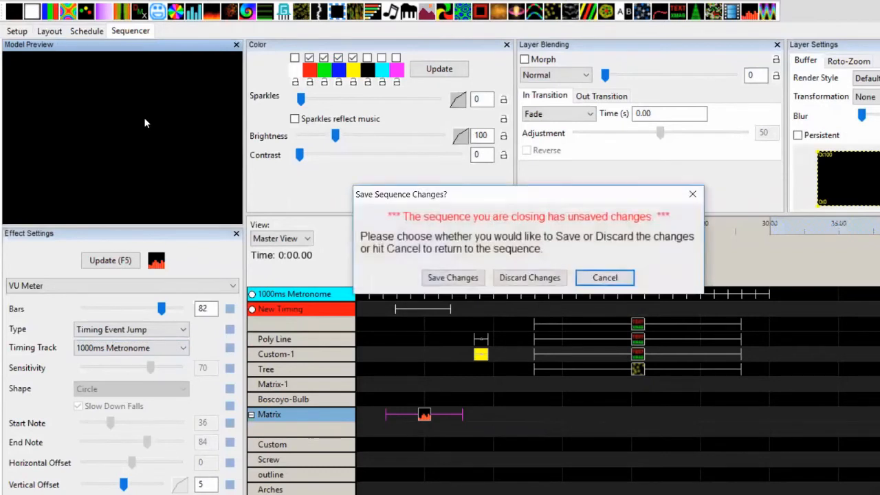
left_click(557, 284)
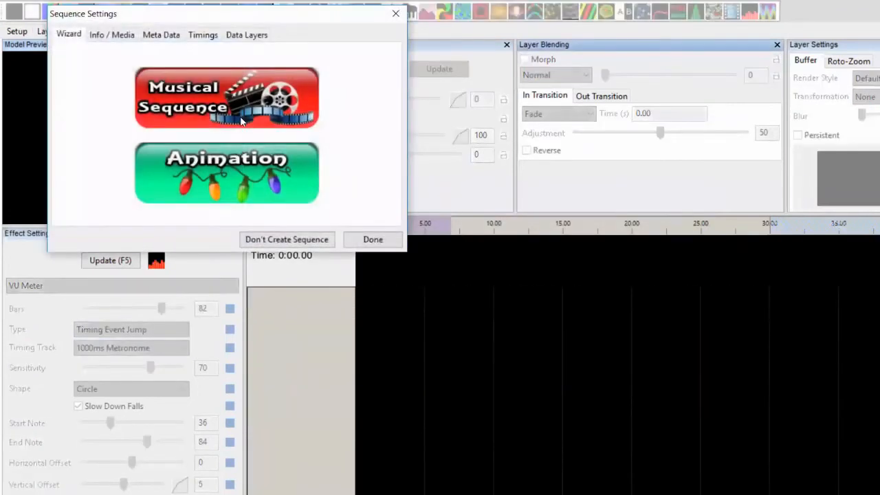
left_click(241, 121)
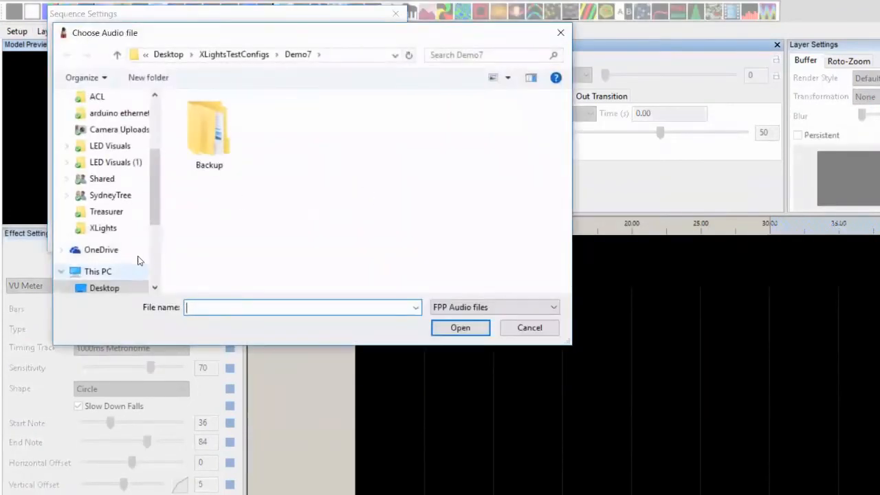
scroll(155, 159, "up", 3)
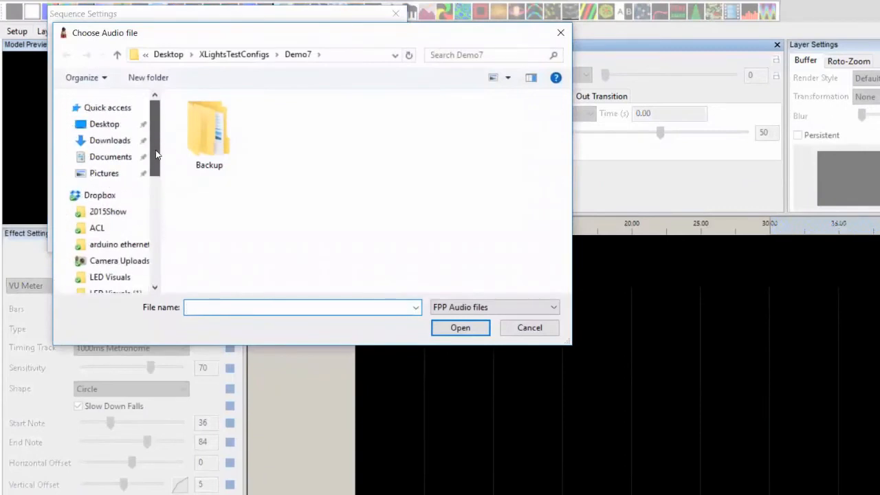
left_click(106, 124)
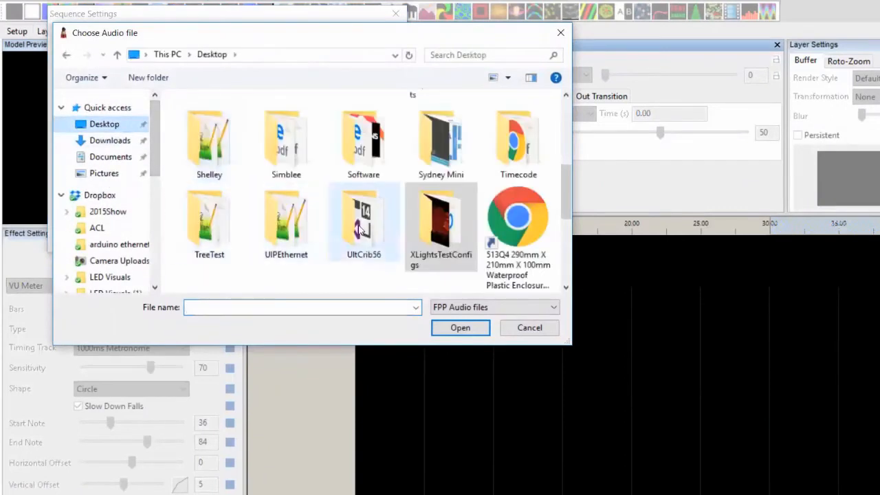
double_click(441, 224)
scroll(321, 248, "down", 8)
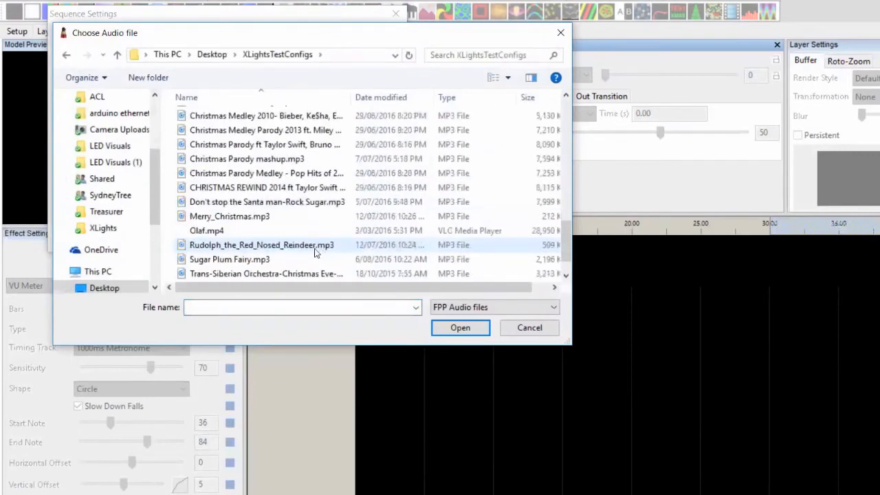
double_click(254, 248)
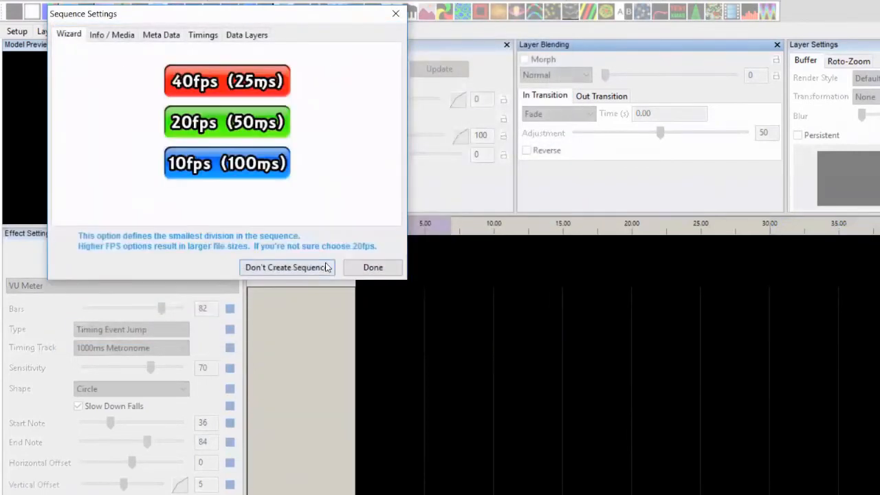
left_click(238, 136)
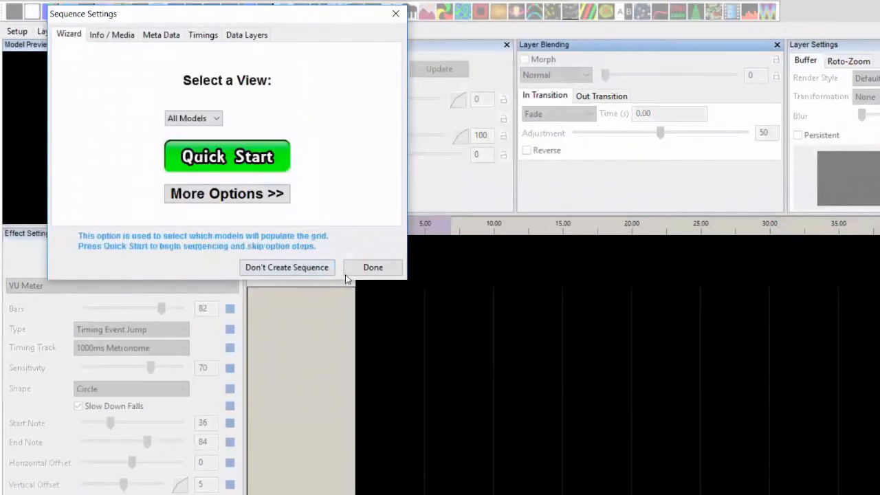
left_click(262, 165)
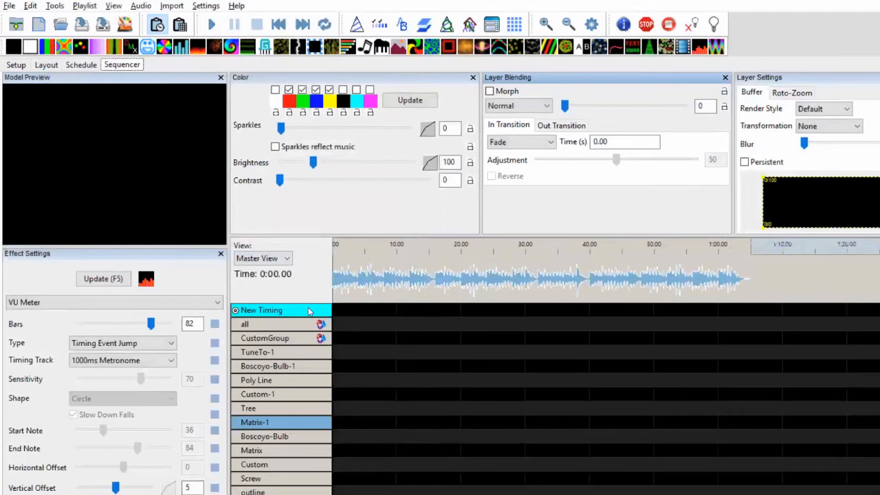
- Add a Metronome timing track with a 500 millisecond interval in the sequence settings
right_click(306, 311)
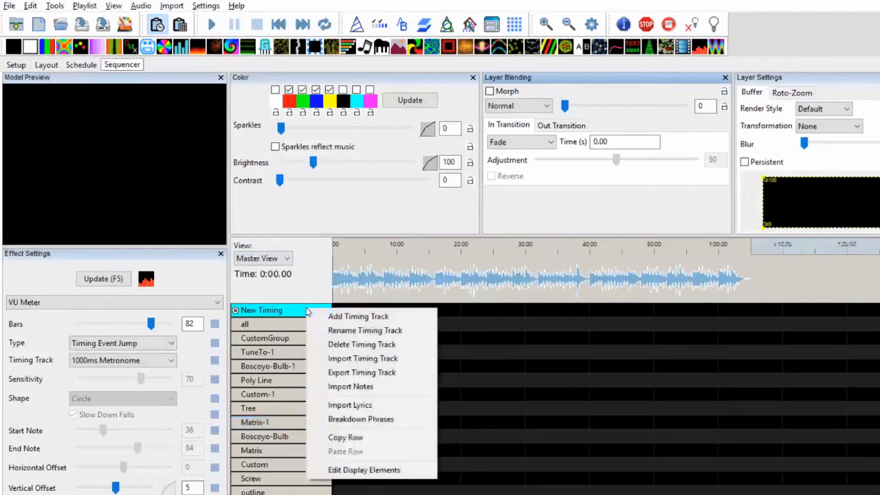
left_click(197, 7)
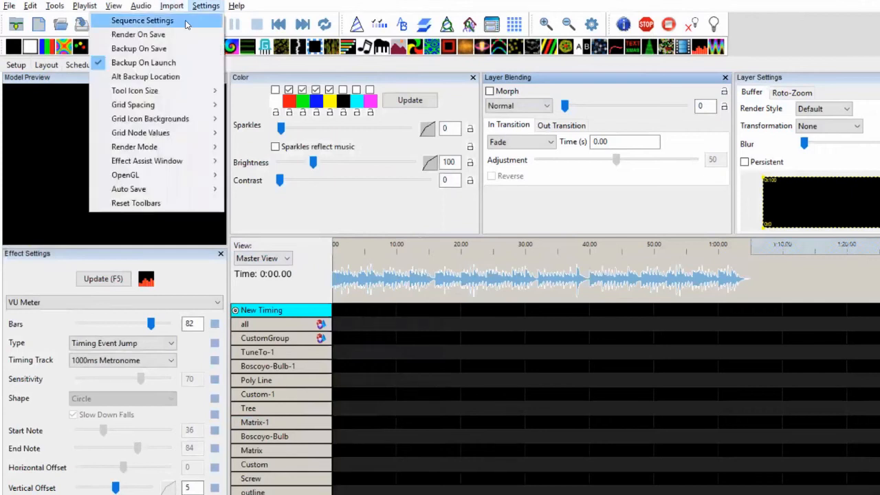
left_click(185, 22)
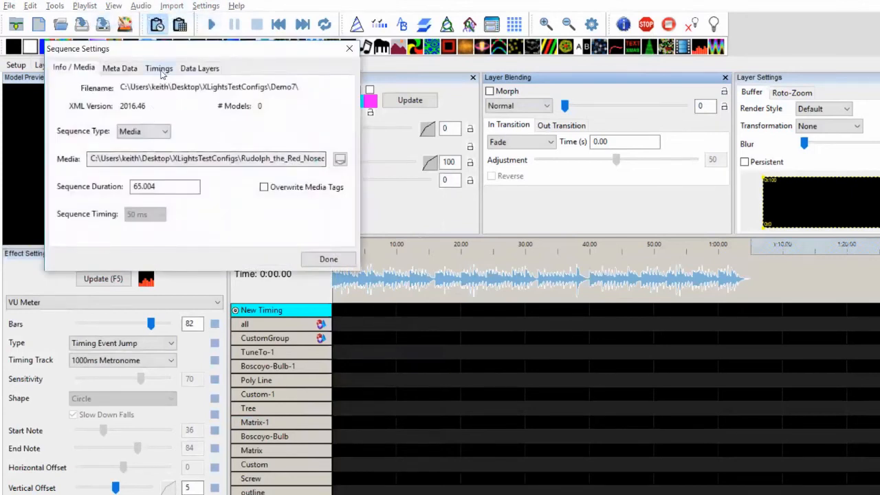
left_click(159, 68)
left_click(190, 214)
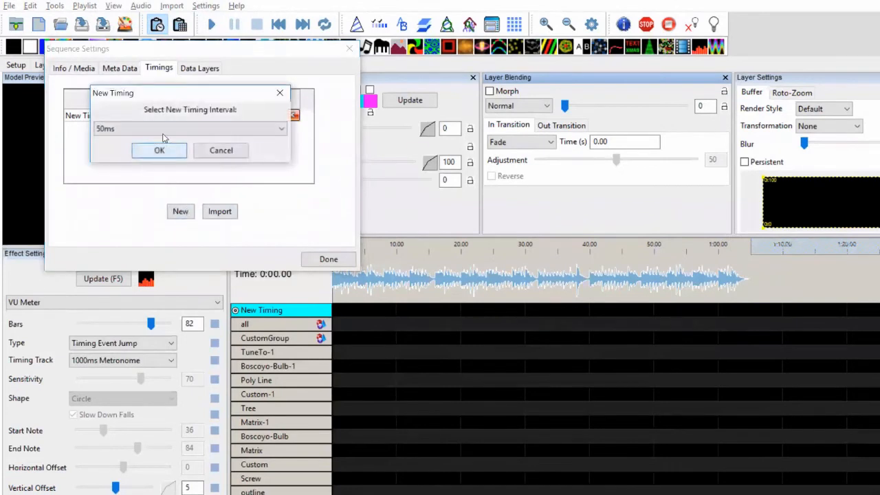
left_click(166, 129)
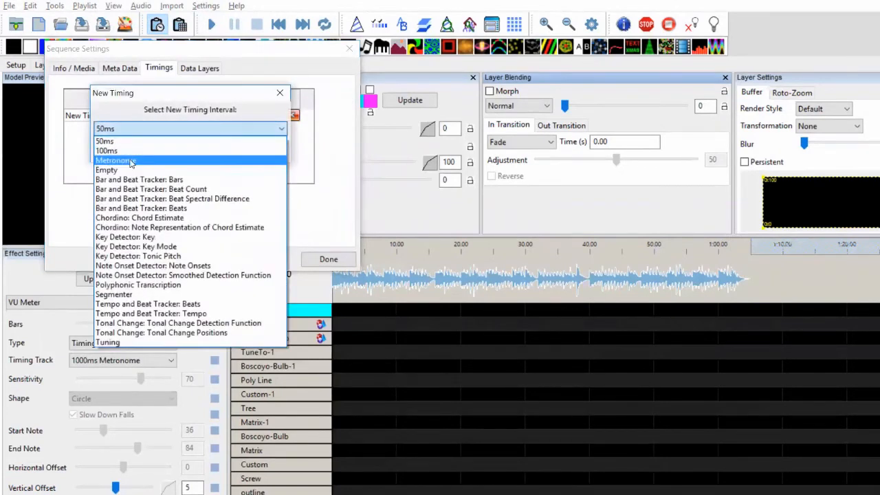
left_click(115, 160)
left_click(157, 152)
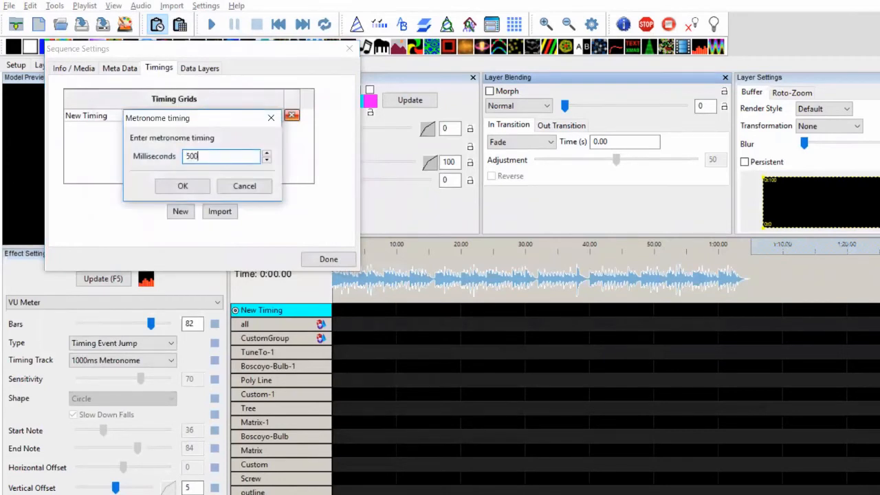
type("500")
left_click(184, 186)
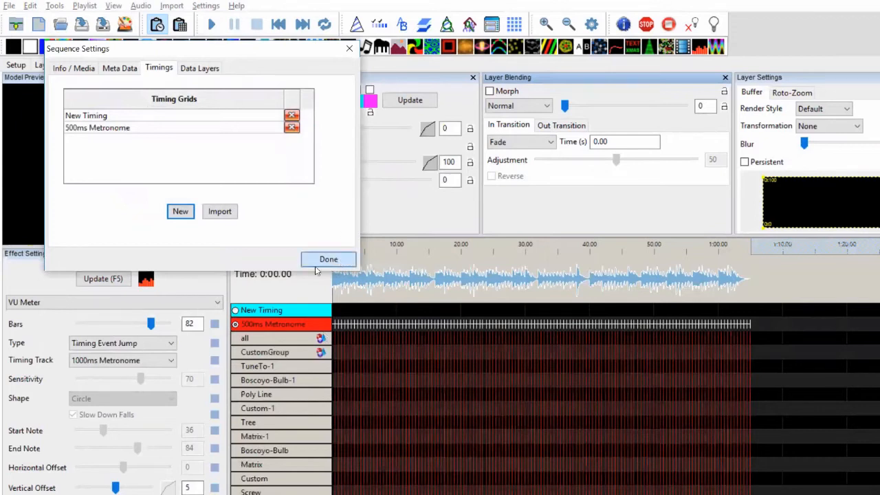
left_click(328, 260)
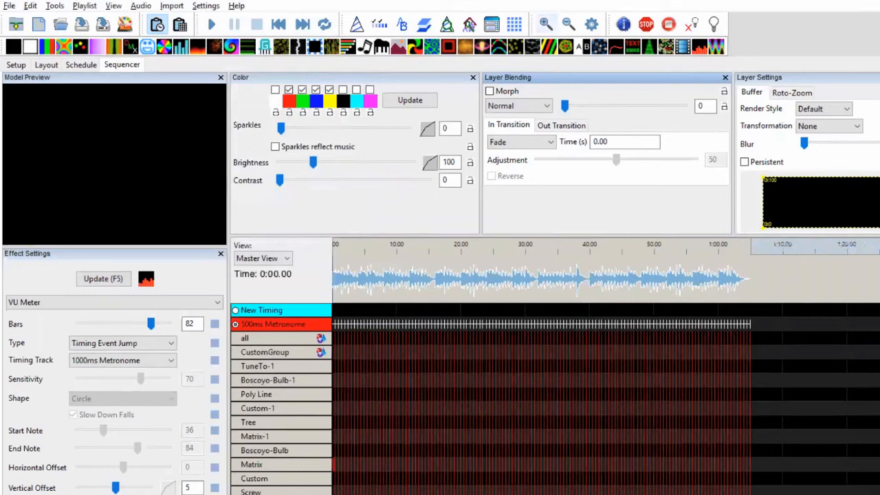
- Place a VU Meter effect on Matrix over about the first 11.5 seconds, with Timing Track 500ms Metronome and Bars at 13
left_click(546, 24)
left_click(546, 24)
key("Home")
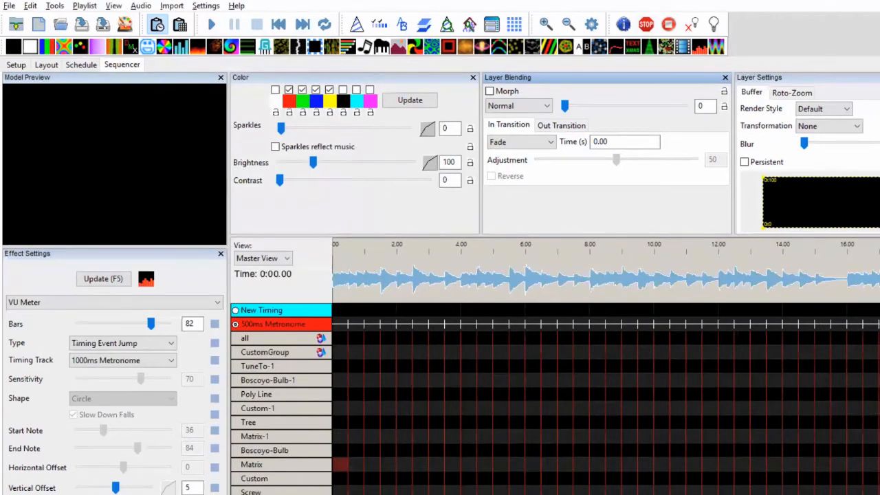
mouse_move(526, 225)
left_mouse_down()
mouse_move(437, 367)
mouse_move(340, 480)
mouse_move(340, 465)
mouse_move(713, 465)
mouse_move(702, 465)
left_mouse_up()
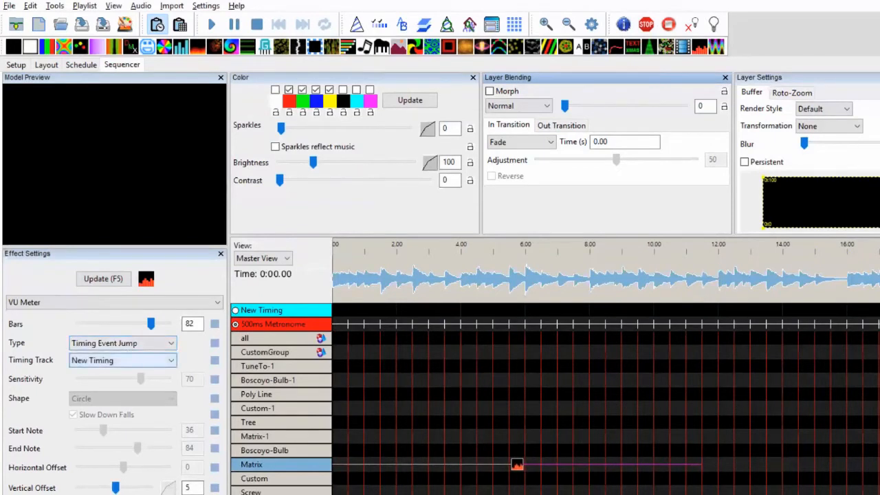
left_click(122, 360)
left_click(103, 382)
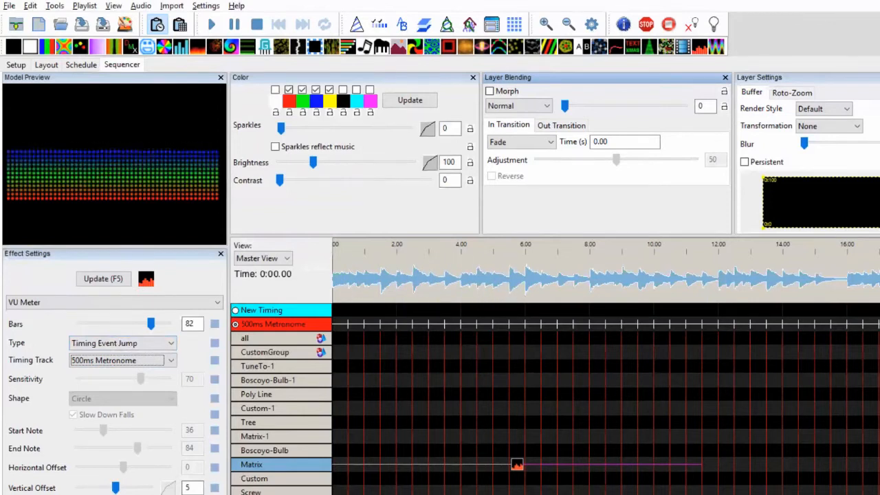
left_click_drag(152, 324, 90, 325)
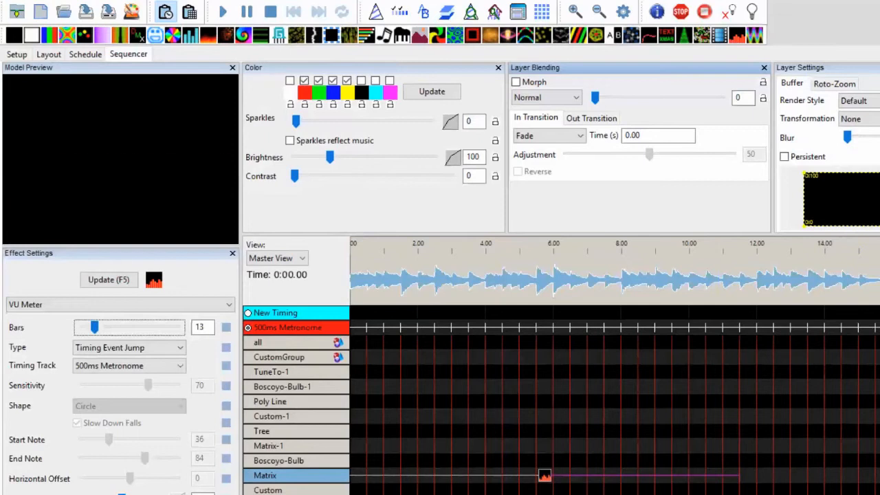
key("Down")
key("Down")
key("Down")
key("Down")
key("Down")
key("Up")
key("Up")
key("Up")
key("Up")
key("Up")
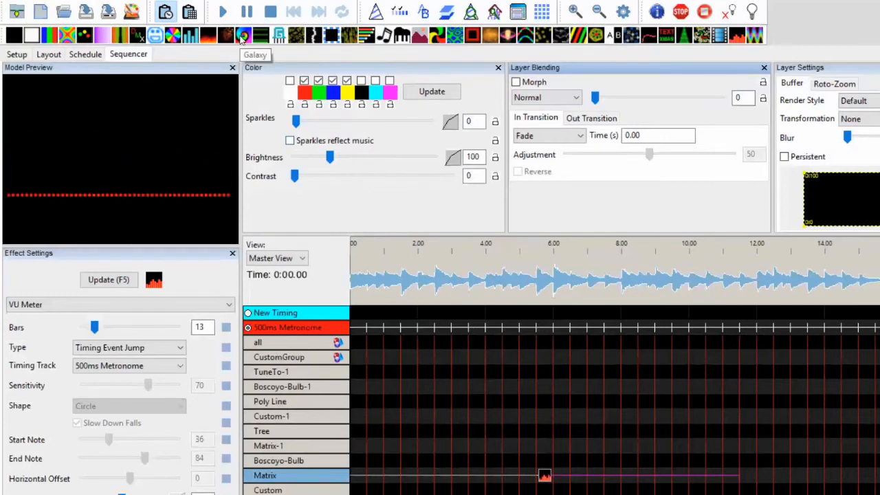
- Add a Fan effect on the all row ending at about 10 seconds and set its Radius2 to 500
mouse_move(173, 40)
left_mouse_down()
mouse_move(354, 247)
mouse_move(364, 362)
mouse_move(361, 343)
mouse_move(689, 342)
left_mouse_up()
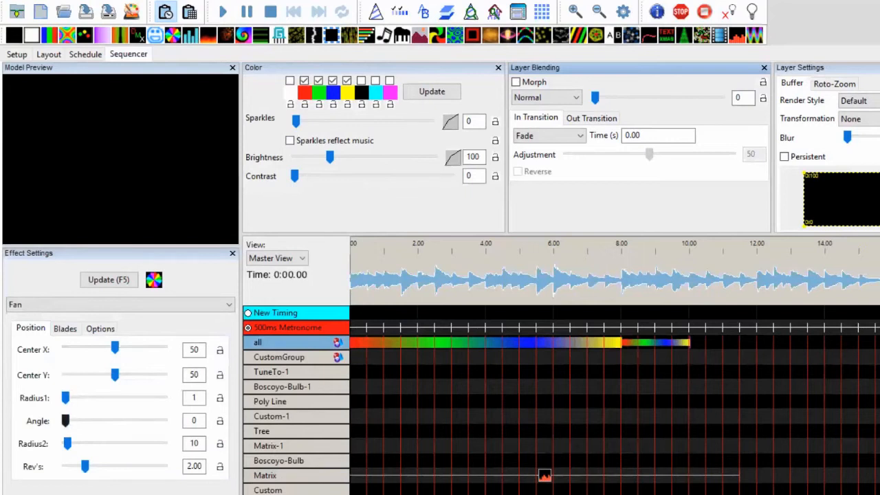
left_click_drag(67, 443, 163, 444)
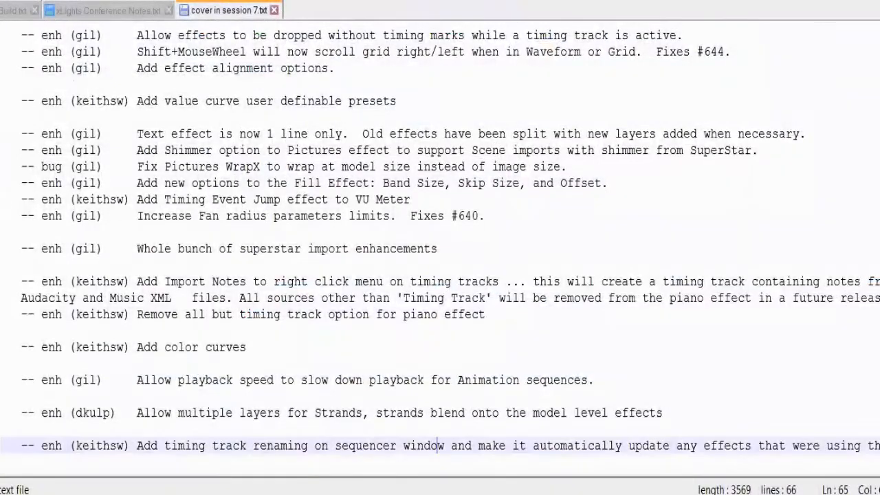
- Switch to the text editor and examine the remaining feature items in the notes file cover in session 7.txt
key("Up")
key("Up")
key("Up")
key("Up")
key("Up")
key("Up")
key("Up")
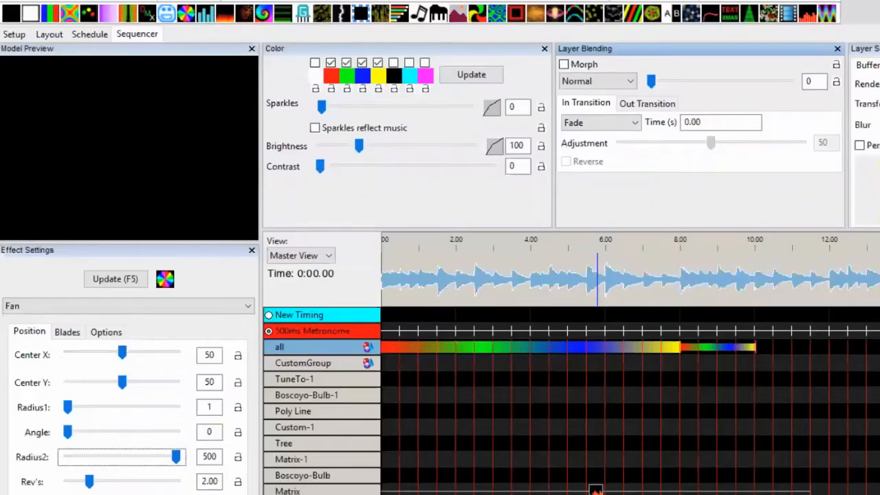
- Replace the VU Meter effect on Matrix with a Piano effect ending at about 10 seconds
left_click(595, 489)
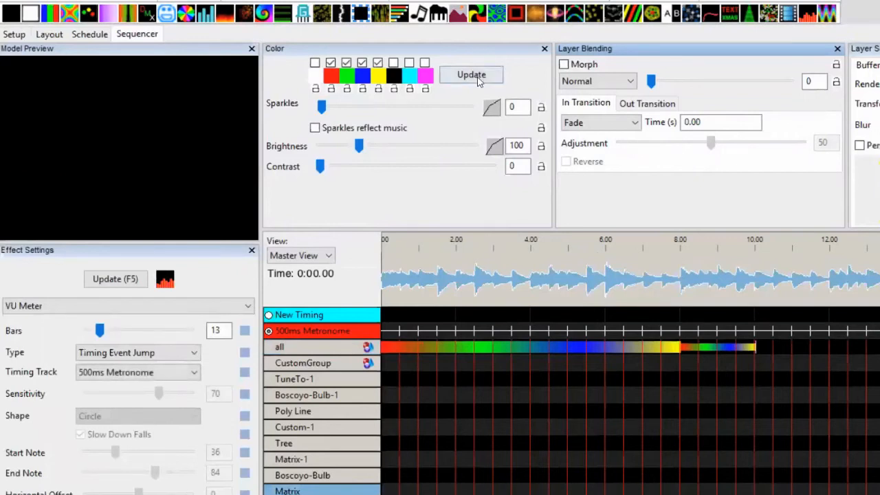
mouse_move(451, 18)
left_mouse_down()
mouse_move(443, 252)
mouse_move(408, 446)
mouse_move(390, 489)
mouse_move(754, 490)
left_mouse_up()
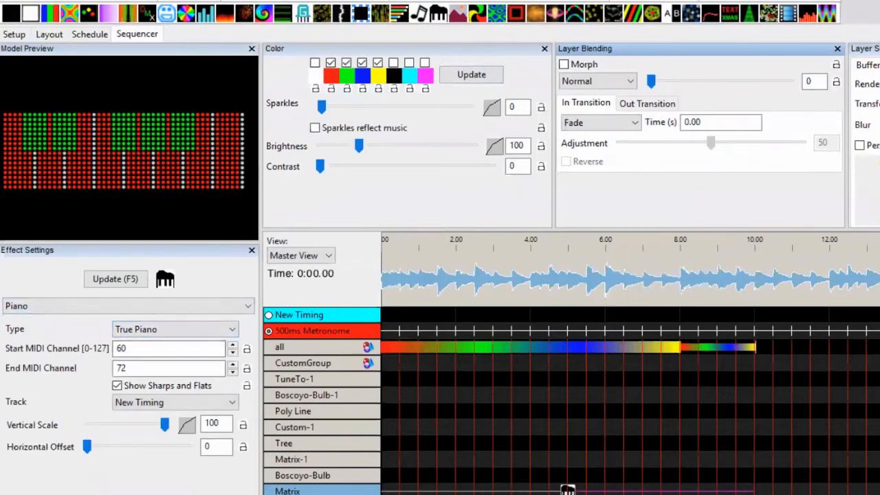
- Import notes from the Audacity timing file PolyphonicTranscriptionAA.txt in the Demo5 folder as a timing track named Notes
right_click(347, 337)
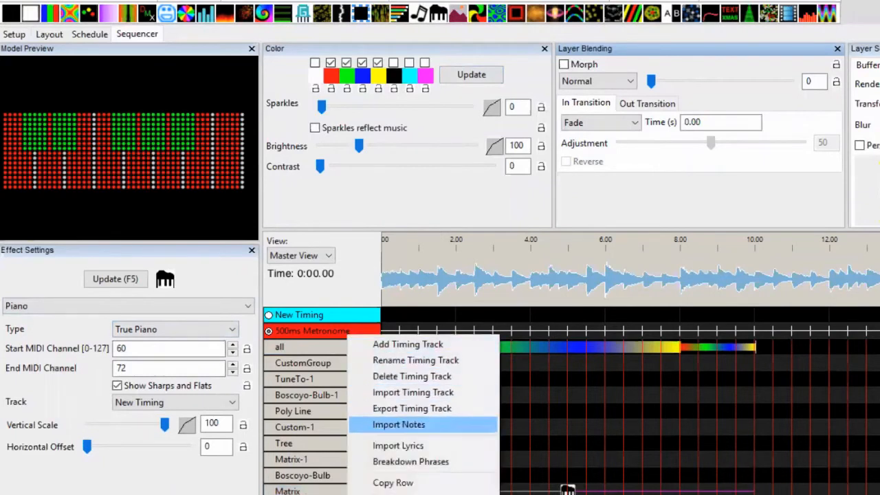
left_click(399, 424)
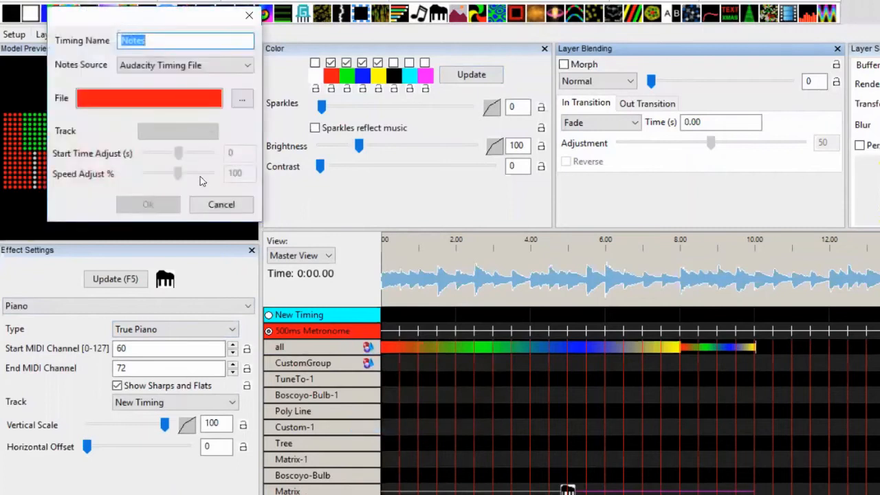
left_click(197, 67)
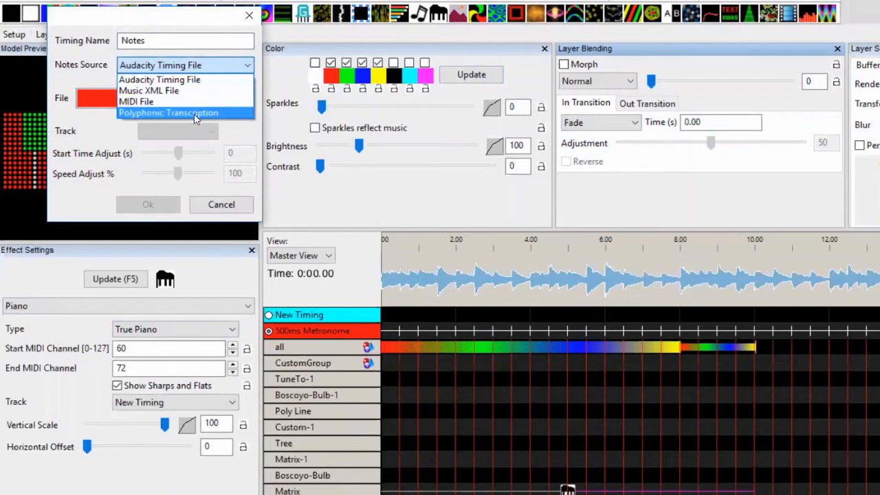
left_click(173, 80)
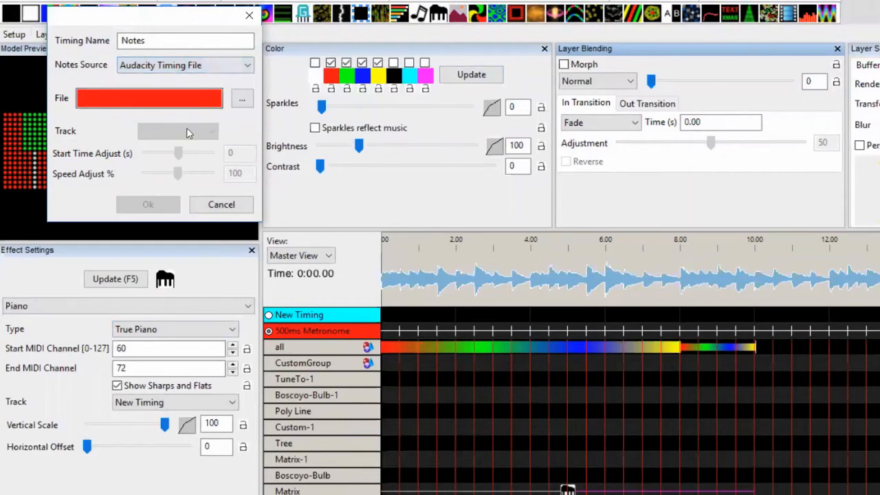
left_click(237, 101)
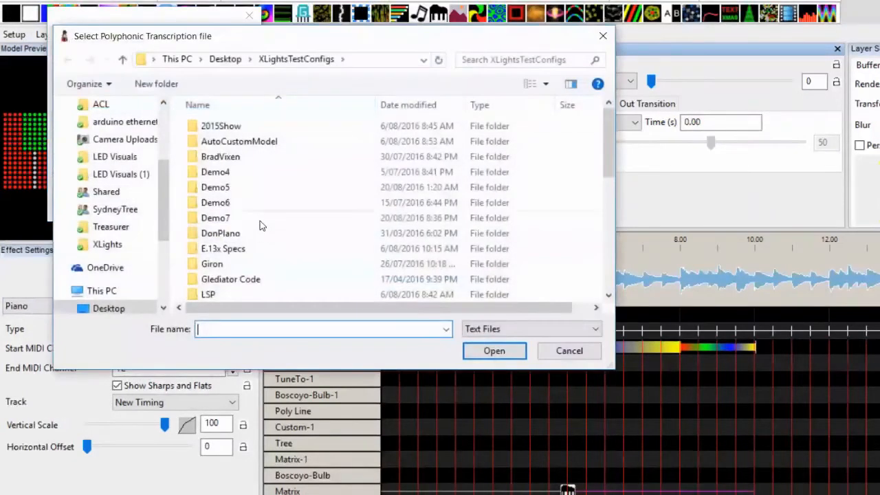
double_click(231, 188)
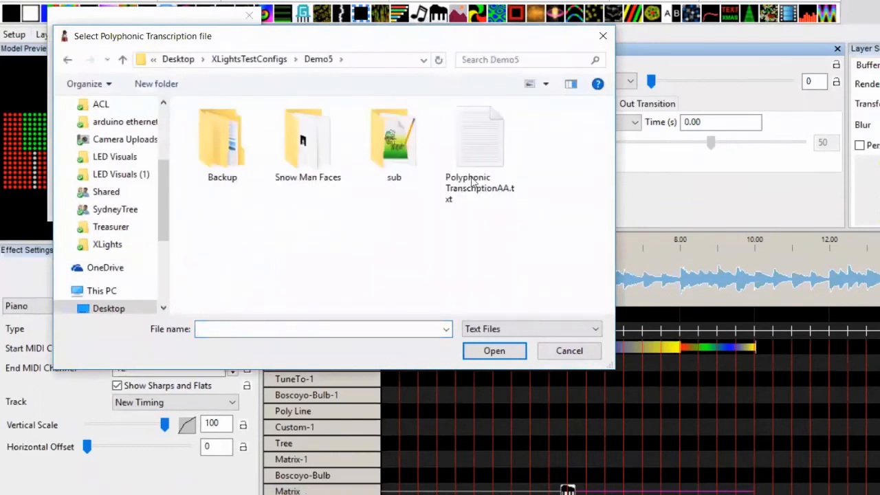
double_click(484, 152)
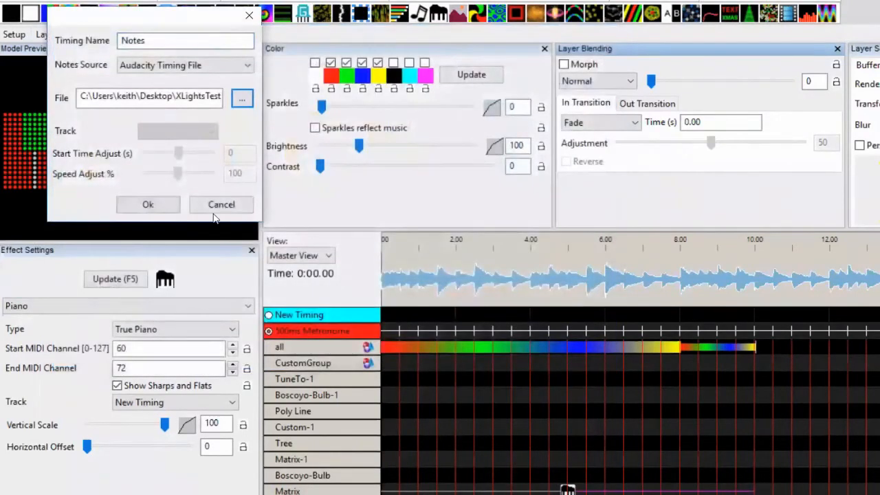
left_click(148, 205)
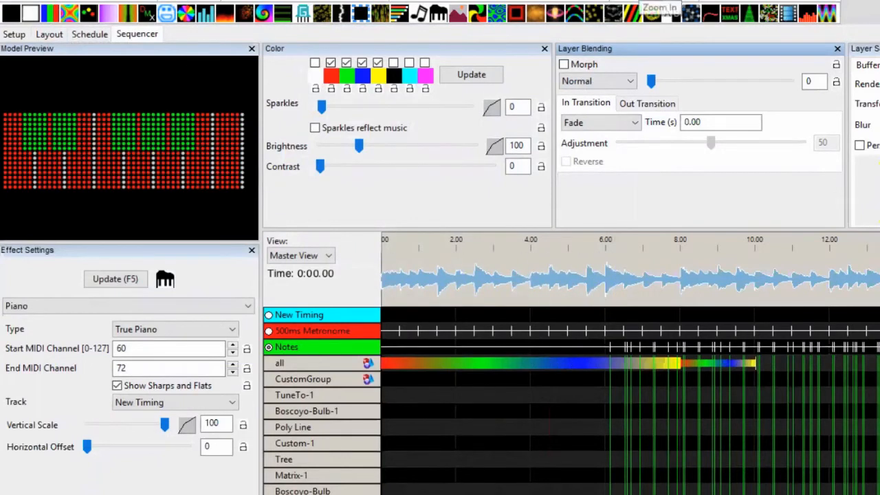
- Move the start of the Piano effect on Matrix to about 6.1 seconds, in line with the first imported note
left_click(641, 0)
left_click(640, 1)
left_click(640, 1)
left_click(641, 0)
left_click(641, 1)
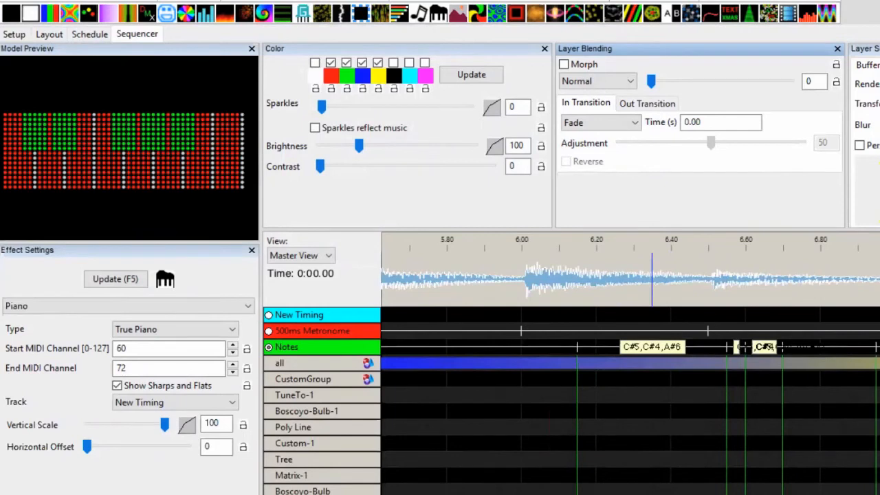
scroll(630, 419, "down", 3)
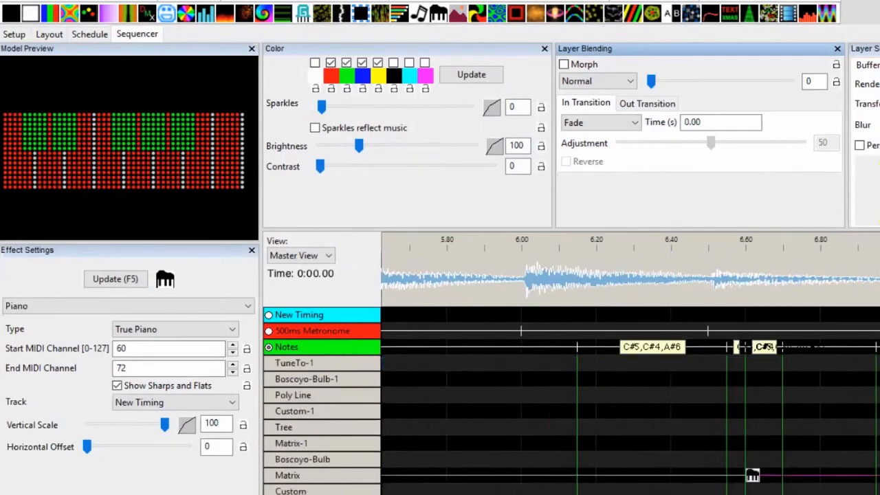
scroll(629, 420, "up", 1)
scroll(629, 399, "left", 10)
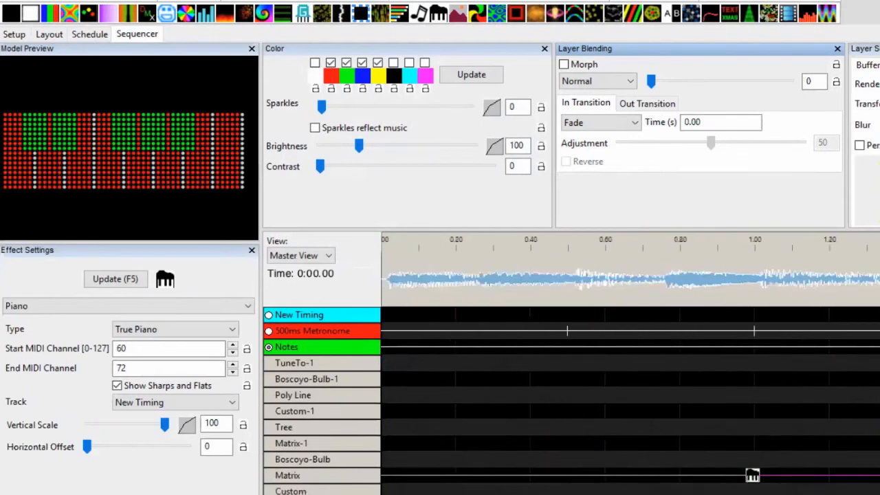
left_click_drag(752, 475, 879, 475)
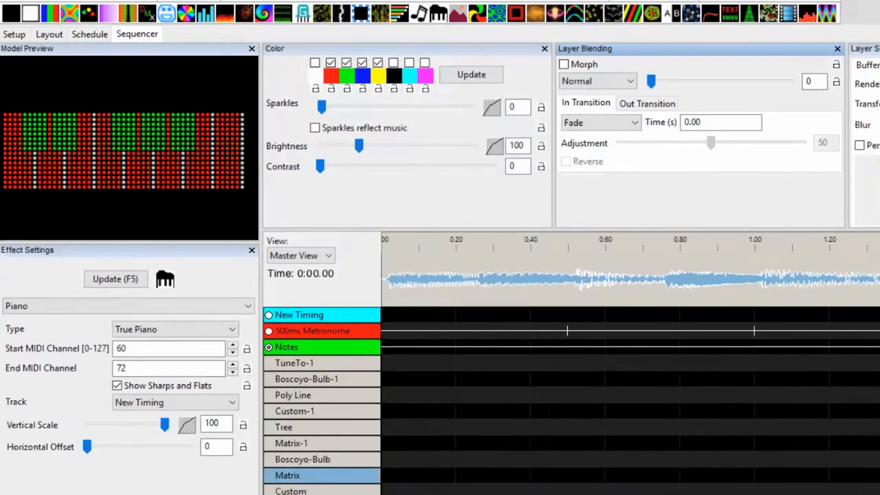
scroll(630, 399, "right", 5)
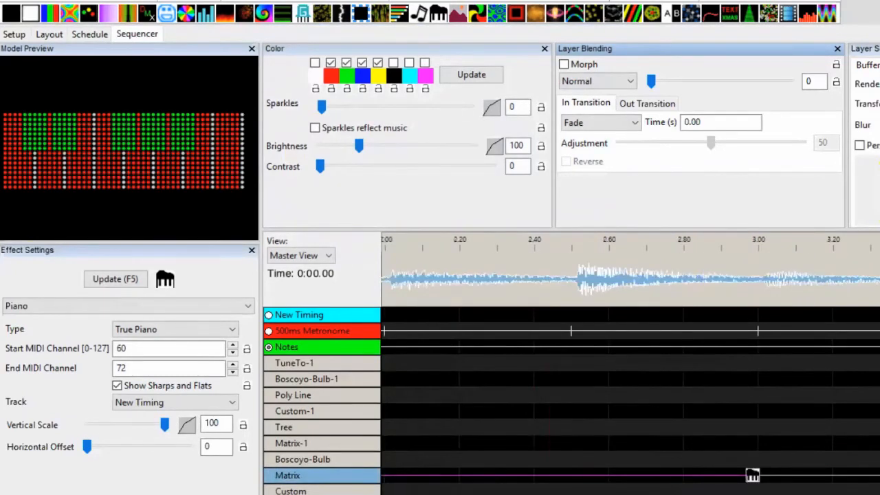
scroll(630, 399, "left", 3)
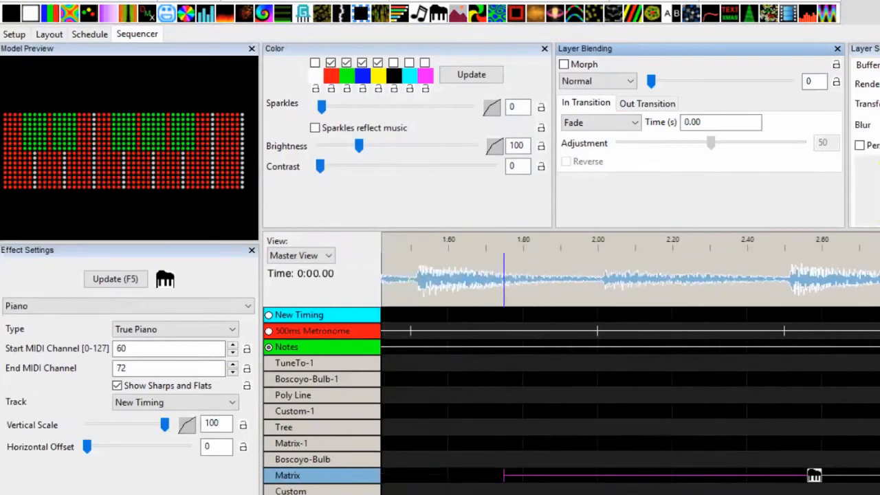
left_click_drag(504, 475, 879, 475)
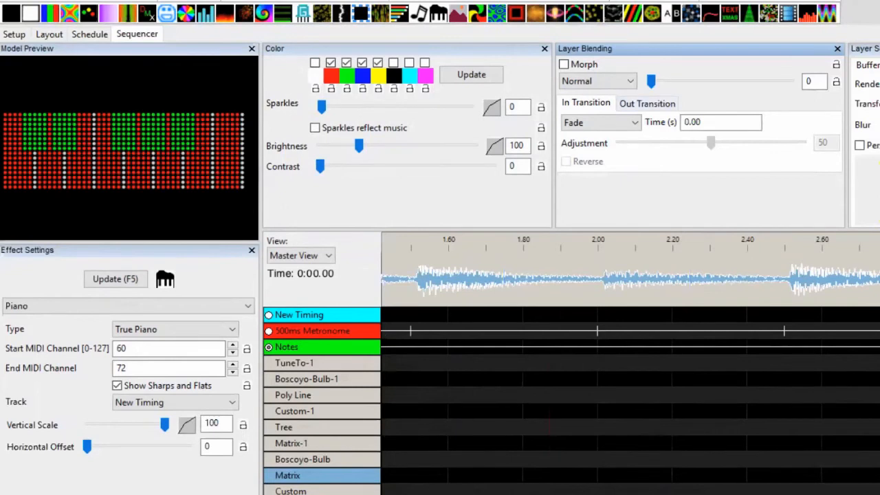
scroll(549, 421, "down", 3)
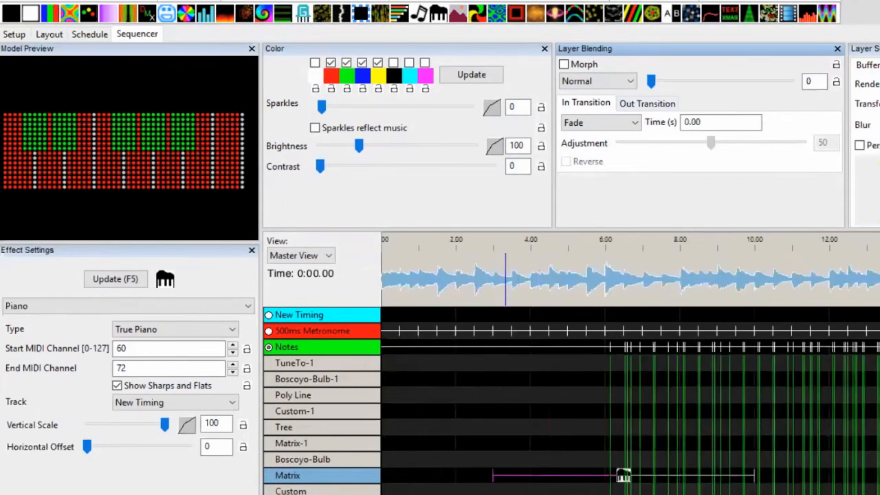
left_click_drag(494, 475, 588, 475)
left_click_drag(671, 475, 681, 475)
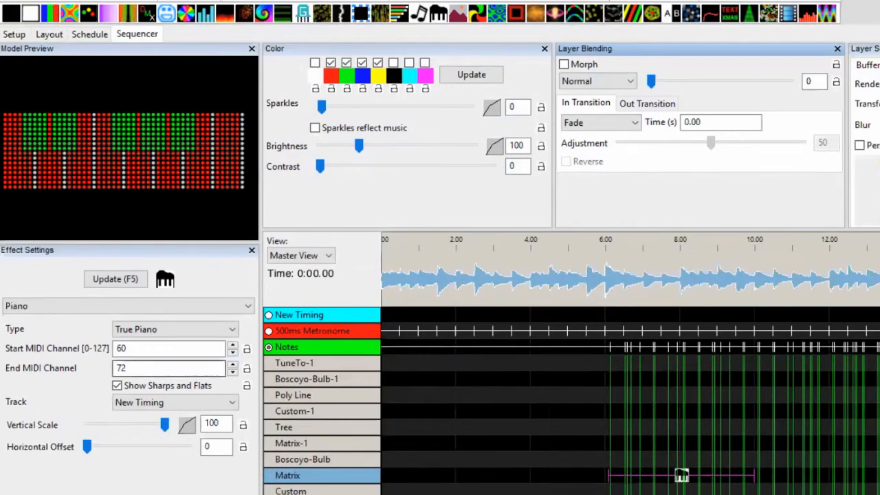
- Set the Piano effect's End MIDI Channel to 82 and its Start MIDI Channel to 63
left_click(233, 373)
left_click(233, 372)
left_click(233, 373)
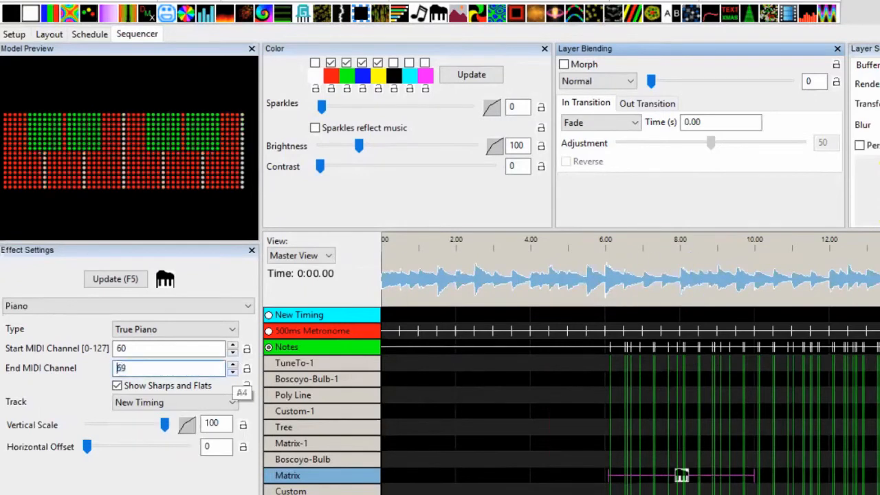
left_click(233, 364)
left_click(233, 363)
double_click(233, 364)
left_click(233, 364)
left_click(233, 363)
left_click(233, 364)
left_click(233, 364)
left_click(233, 363)
left_click(233, 364)
left_click(233, 364)
left_click(233, 363)
left_click(233, 364)
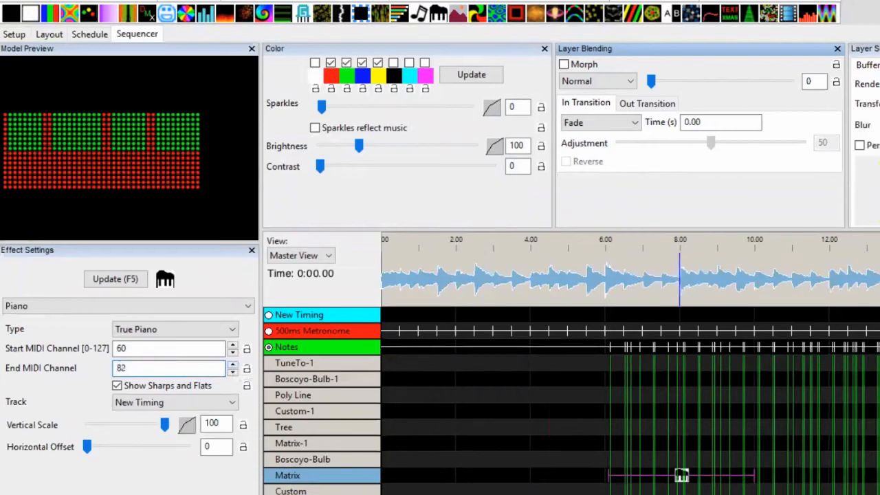
left_click(233, 345)
left_click(233, 344)
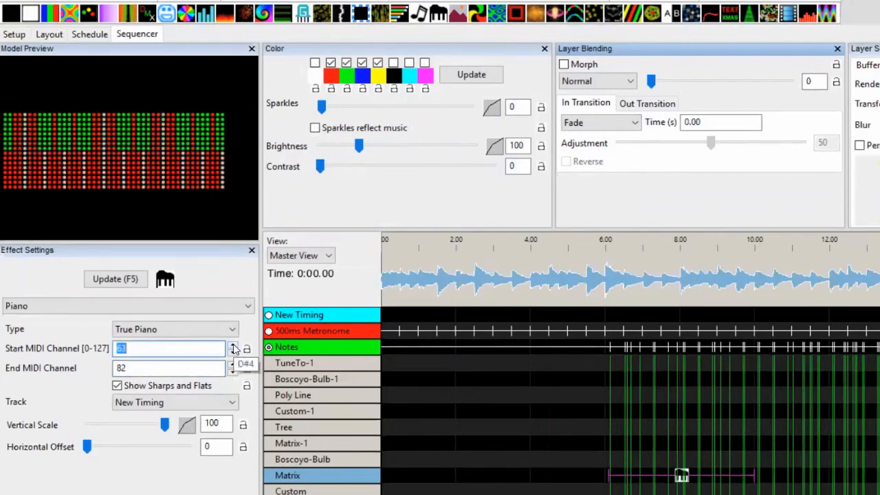
- Disable the red, green, blue and yellow palette colors for the Piano effect and set its Track to Notes
left_click(331, 62)
left_click(346, 62)
left_click(363, 63)
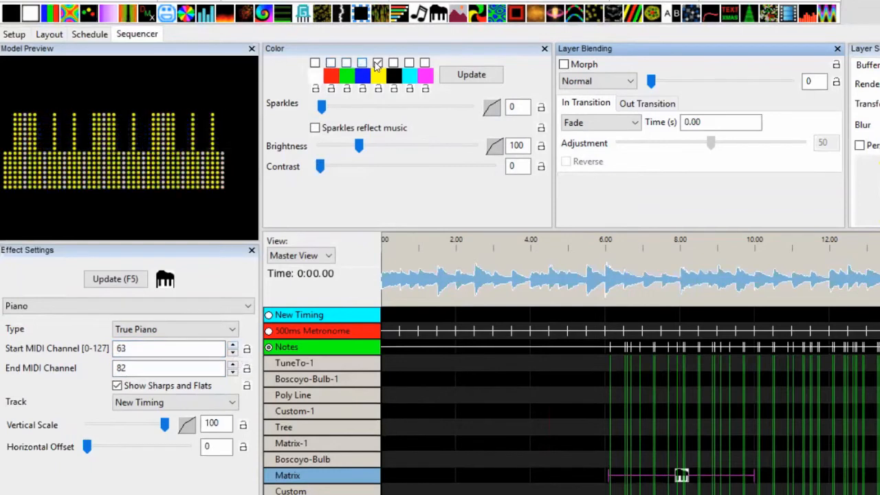
left_click(378, 63)
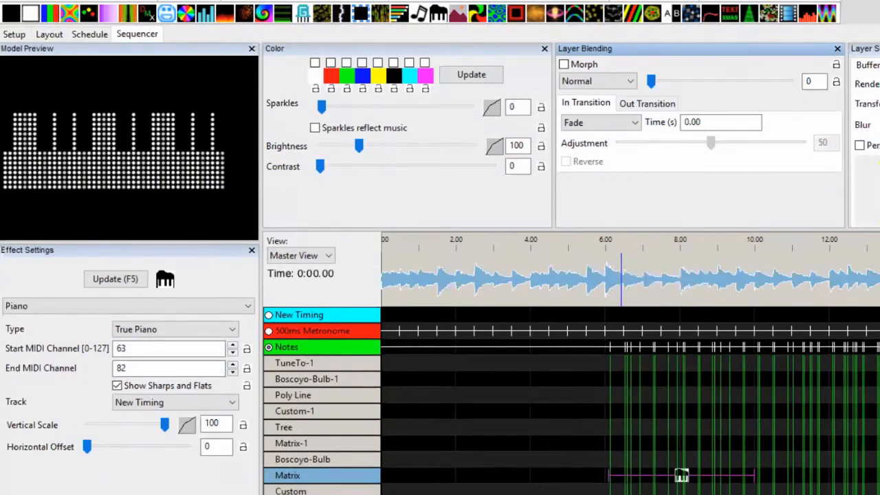
left_click(207, 402)
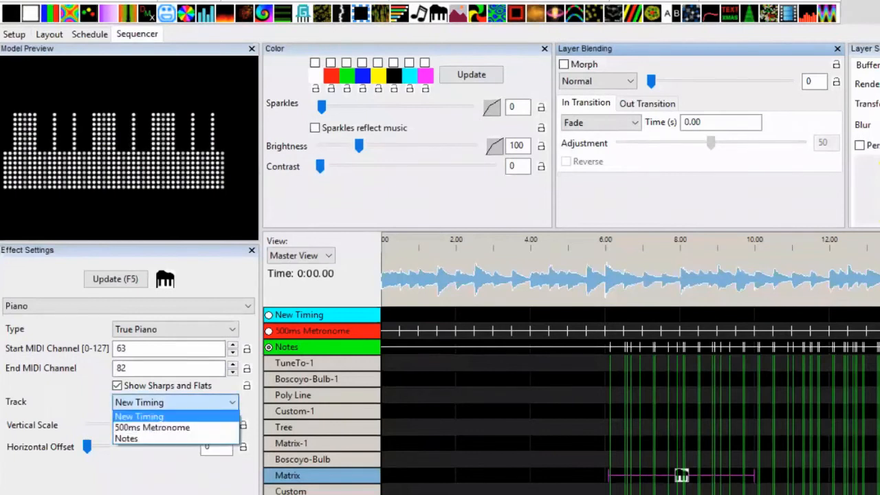
left_click(172, 438)
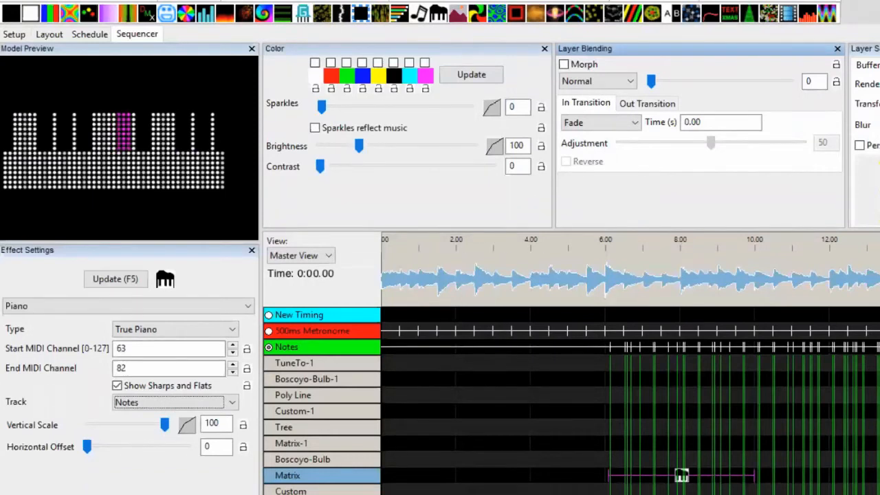
- Add a Spirals effect on Matrix in the gap before the Piano effect and enable the white and red palette colors
left_click_drag(590, 185, 495, 475)
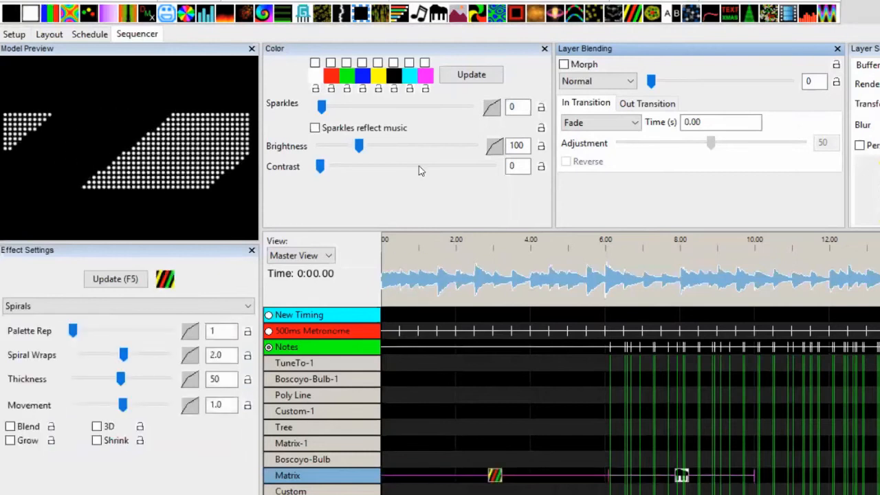
left_click(315, 63)
left_click(331, 62)
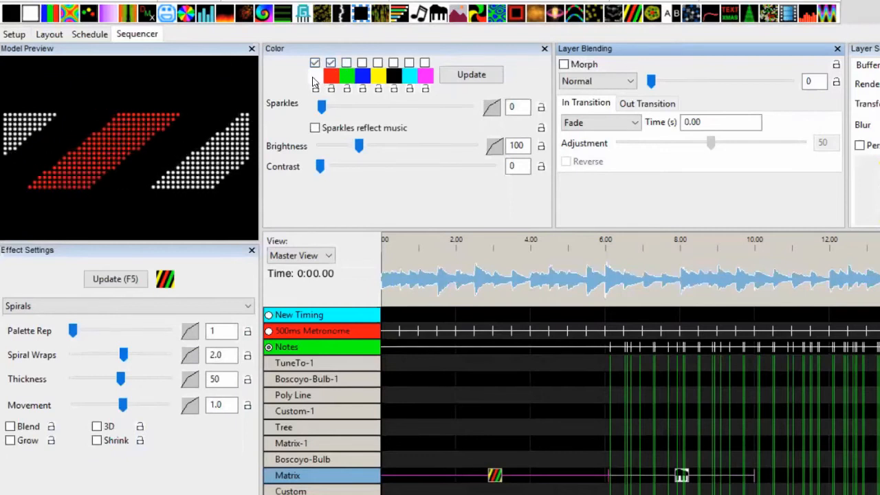
left_click(314, 77)
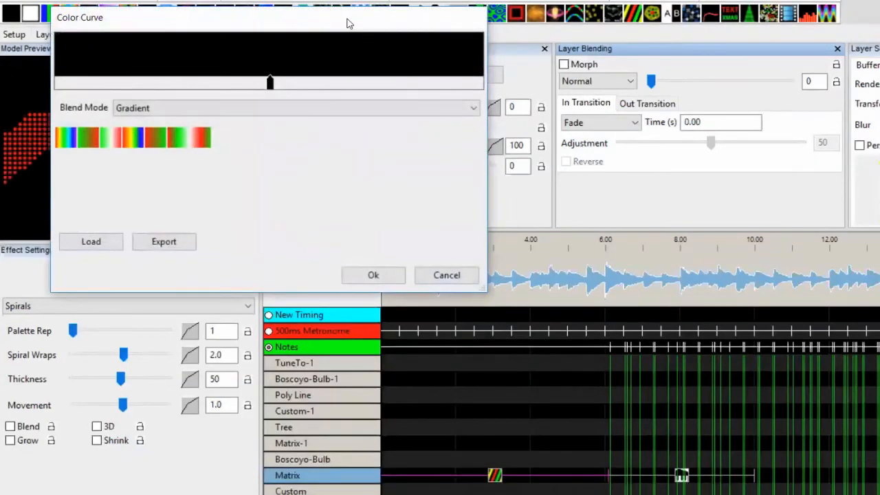
left_click_drag(347, 23, 730, 21)
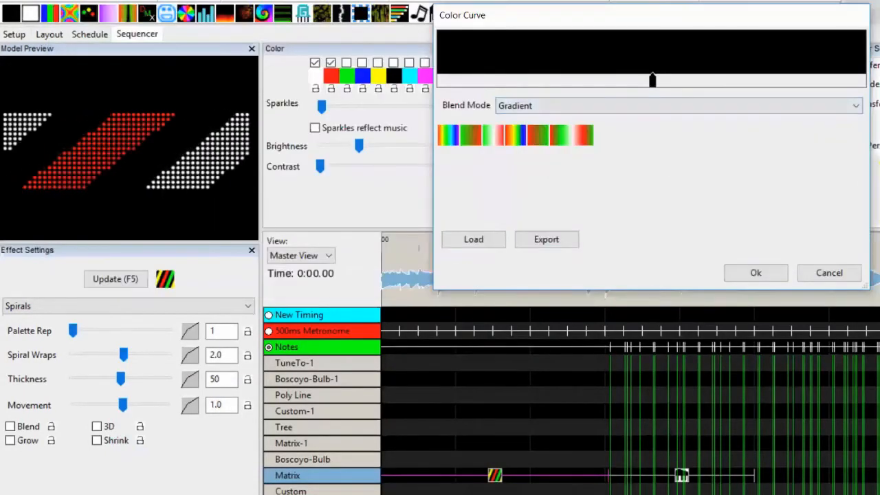
left_click(829, 272)
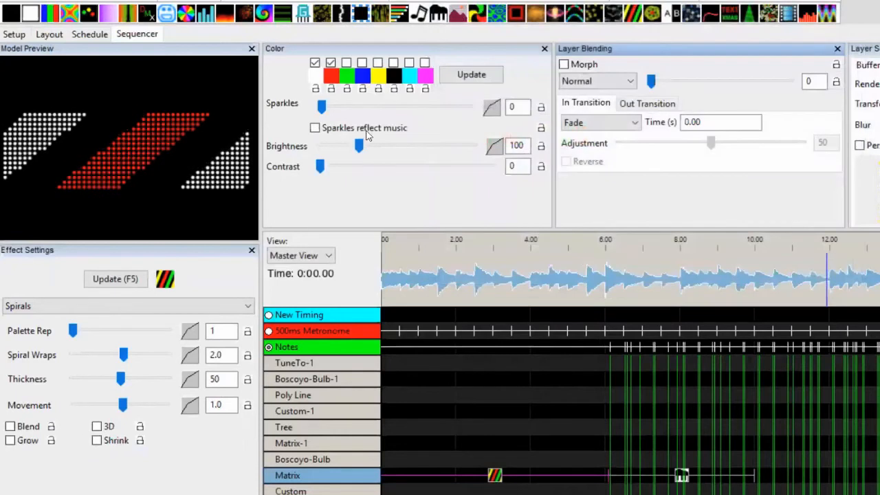
left_click(318, 80)
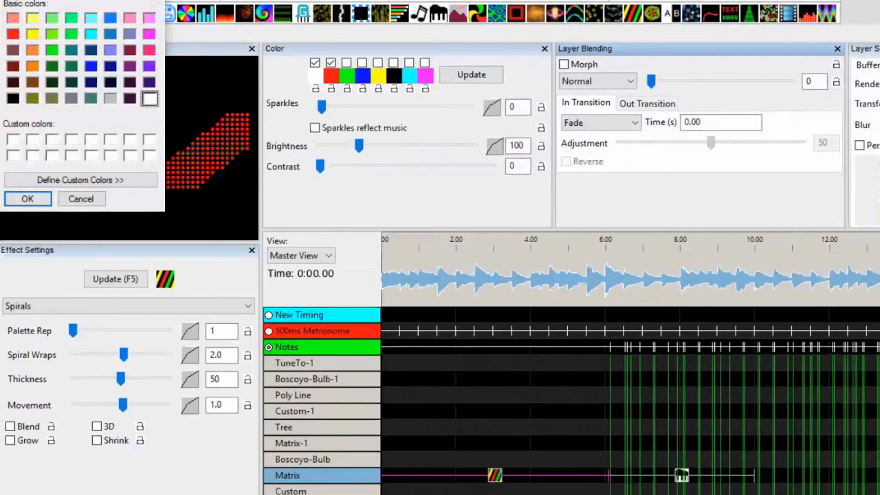
left_click(152, 1)
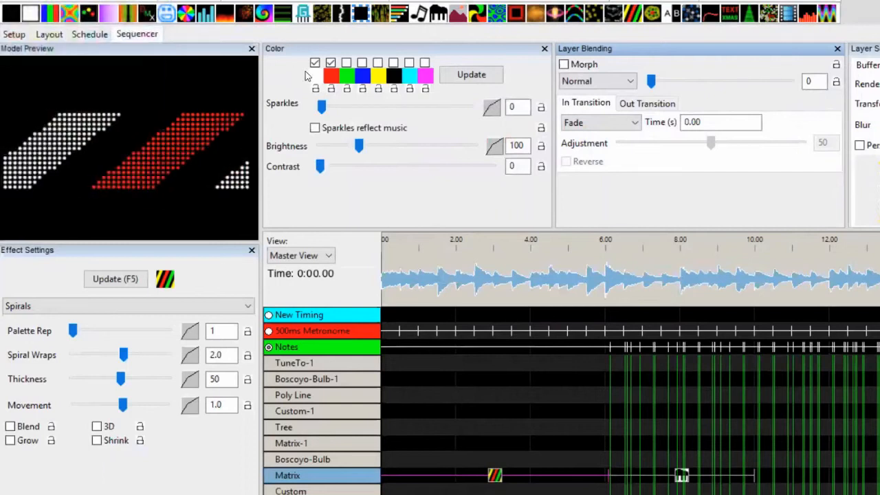
- Apply the preset rainbow gradient as a color curve to the first palette color of the Spirals effect
left_click(309, 75)
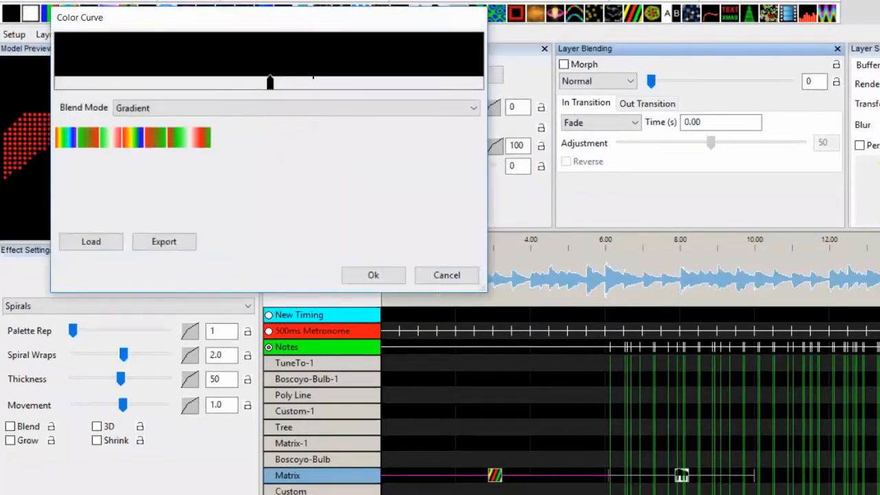
left_click(69, 141)
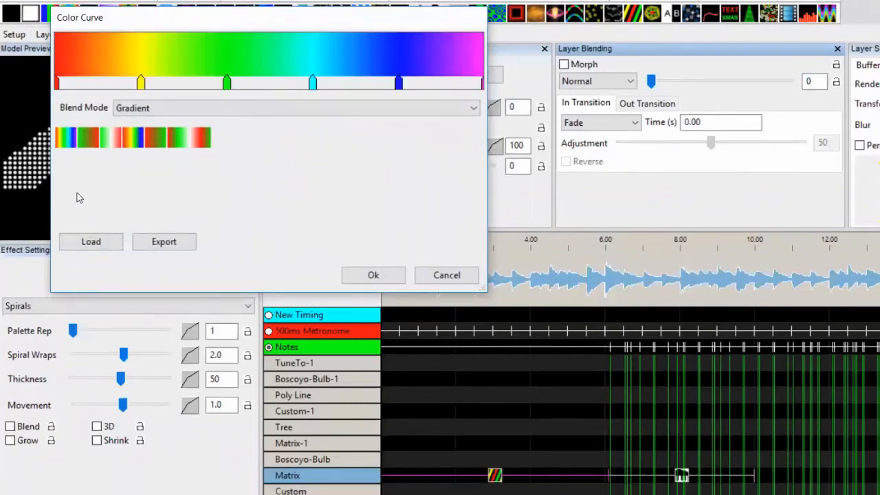
left_click(383, 275)
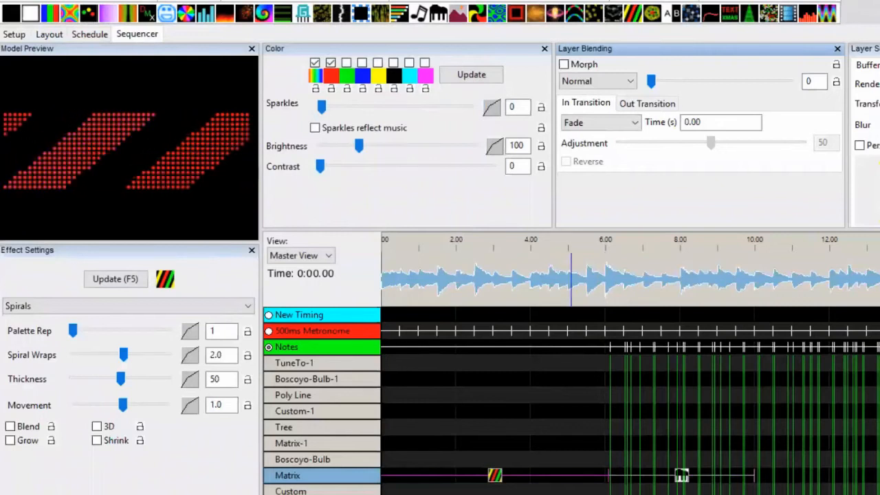
- Try the None blend mode on the first palette color's color curve and restore the Gradient blend mode
left_click(316, 78)
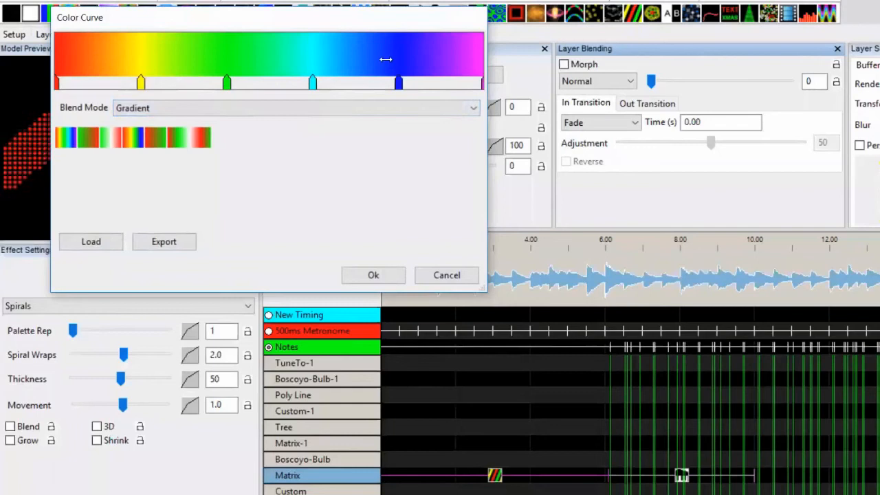
left_click(328, 109)
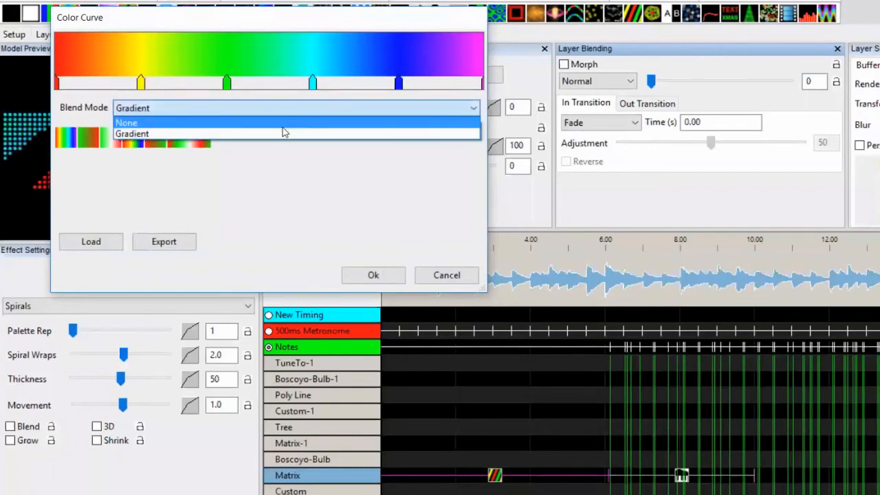
left_click(281, 124)
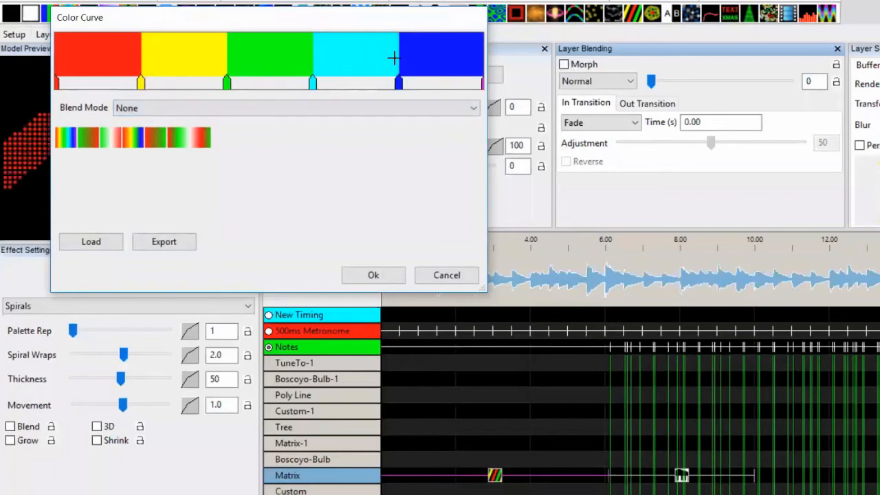
left_click(258, 113)
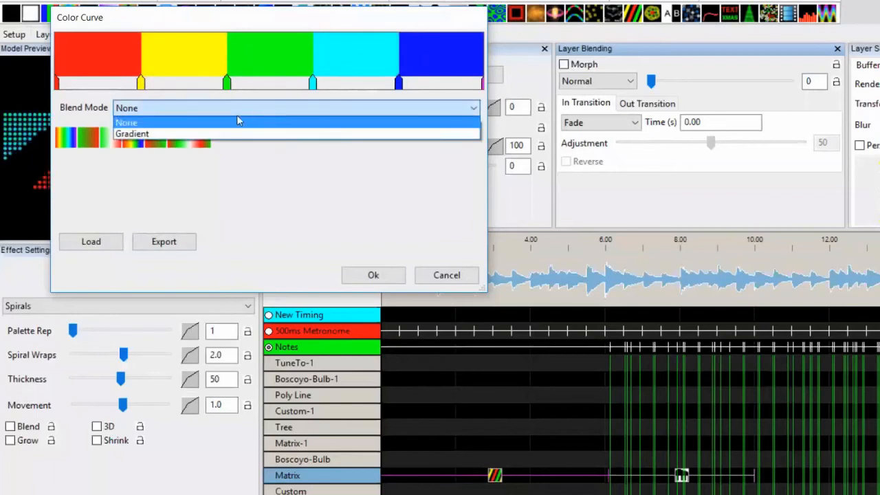
left_click(212, 132)
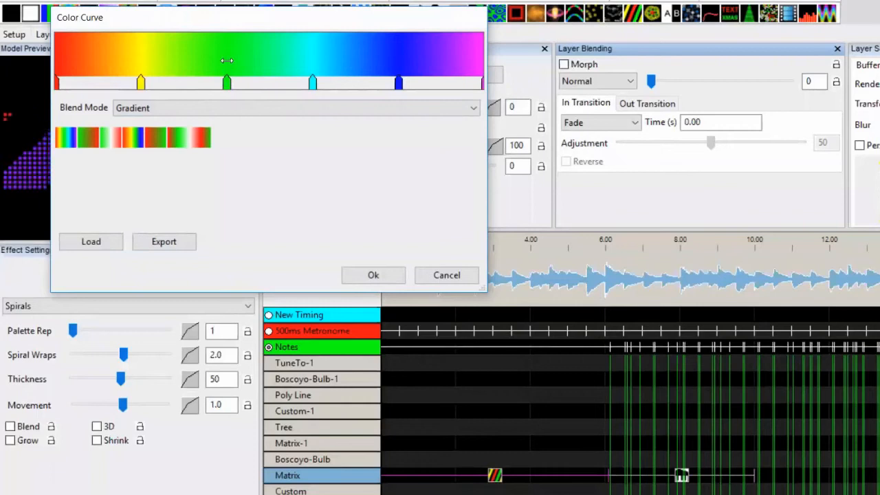
- Recolor the color curve's green stop purple and shift it slightly toward the cyan stop
double_click(227, 81)
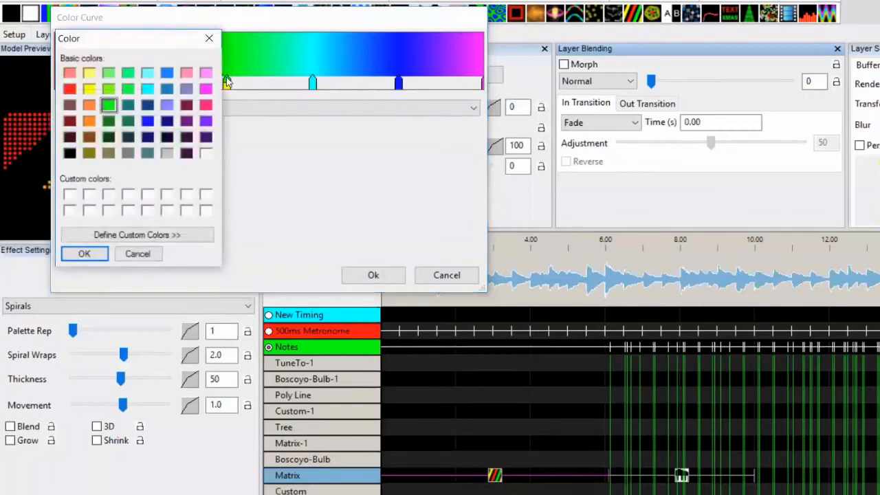
left_click(206, 122)
left_click(84, 254)
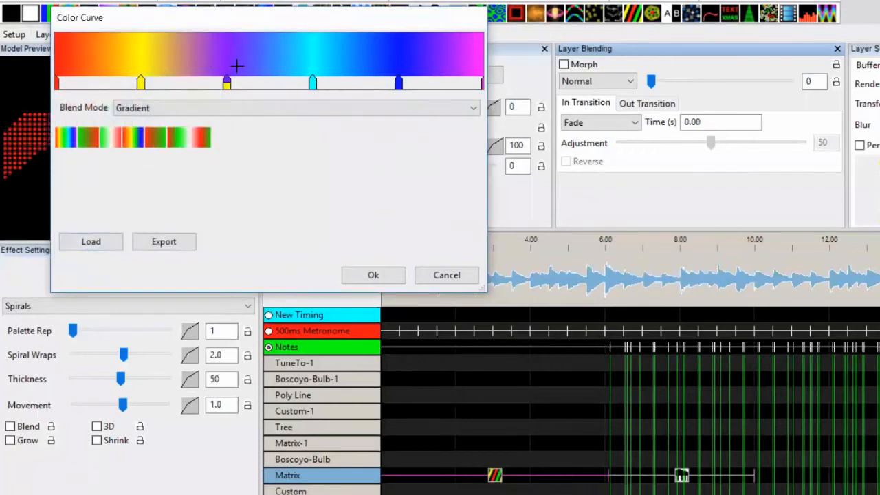
mouse_move(227, 77)
left_mouse_down()
mouse_move(187, 73)
mouse_move(274, 71)
mouse_move(253, 72)
left_mouse_up()
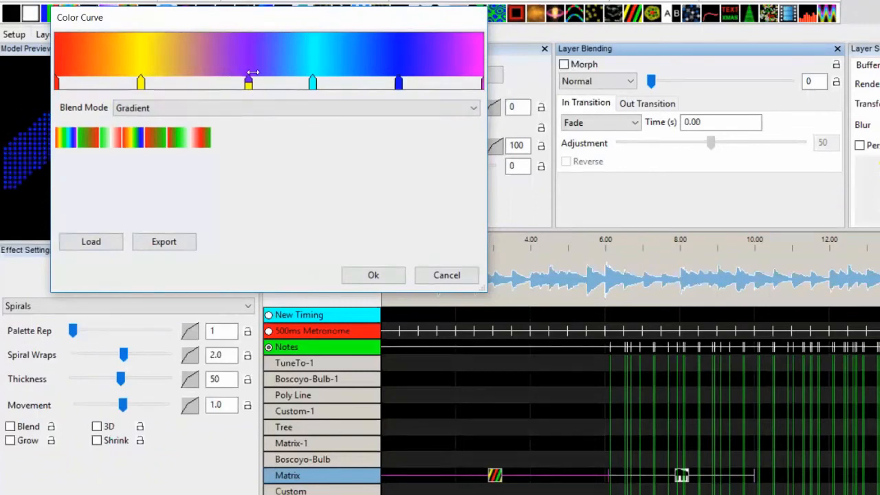
- Add a color stop between the yellow and purple stops of the color curve and make it orange
left_click(189, 50)
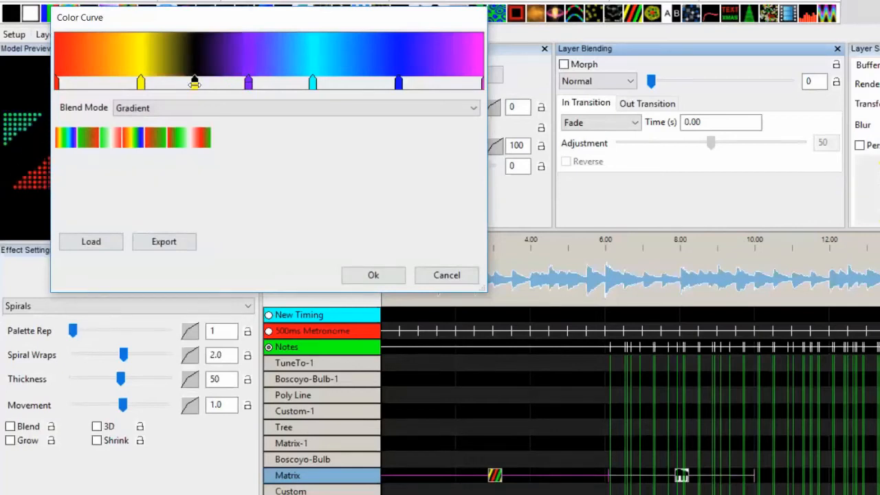
double_click(194, 83)
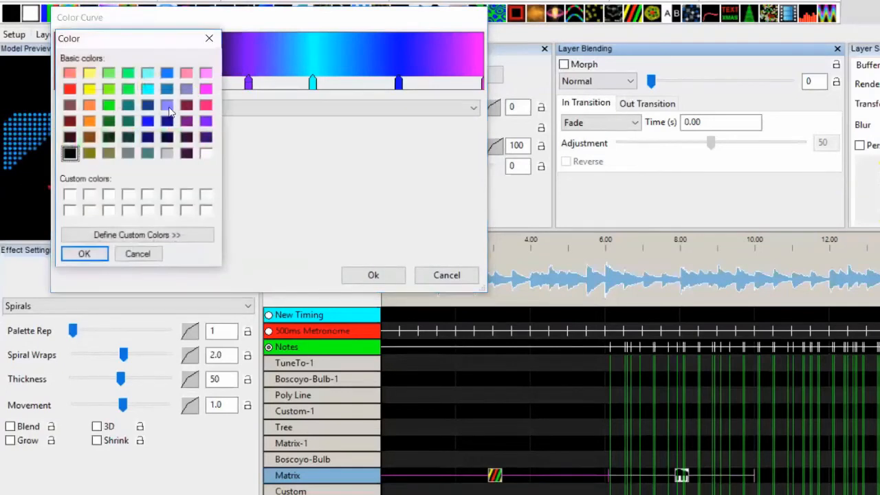
left_click(129, 89)
left_click(89, 121)
left_click(84, 253)
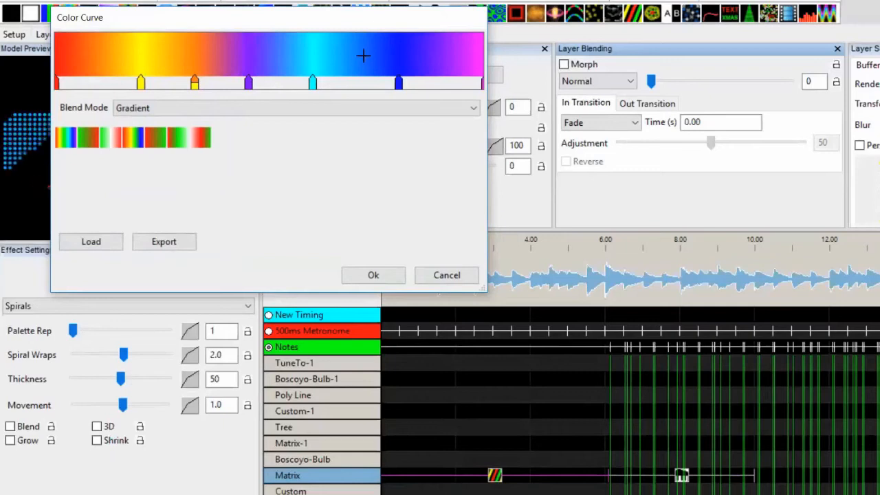
- Export the color curve as weird.xcc into the Demo7 folder and accept the curve for the Spirals effect
left_click(165, 241)
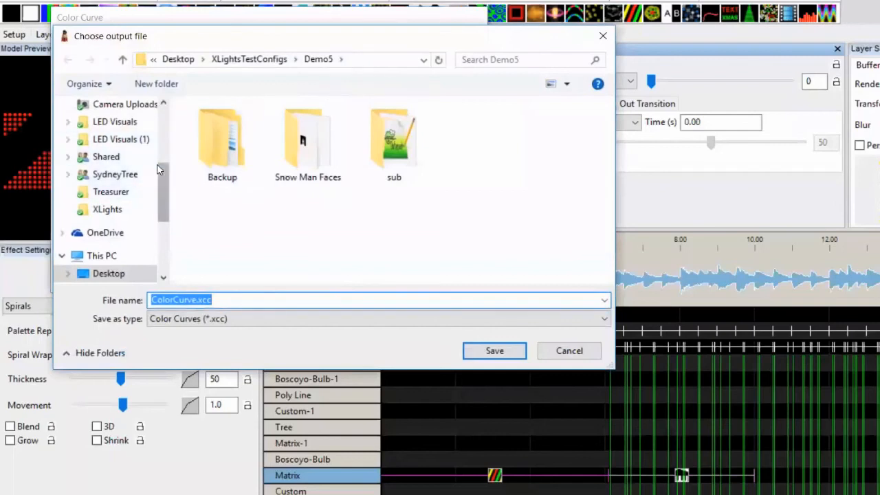
mouse_move(163, 174)
left_mouse_down()
mouse_move(163, 198)
mouse_move(163, 171)
left_mouse_up()
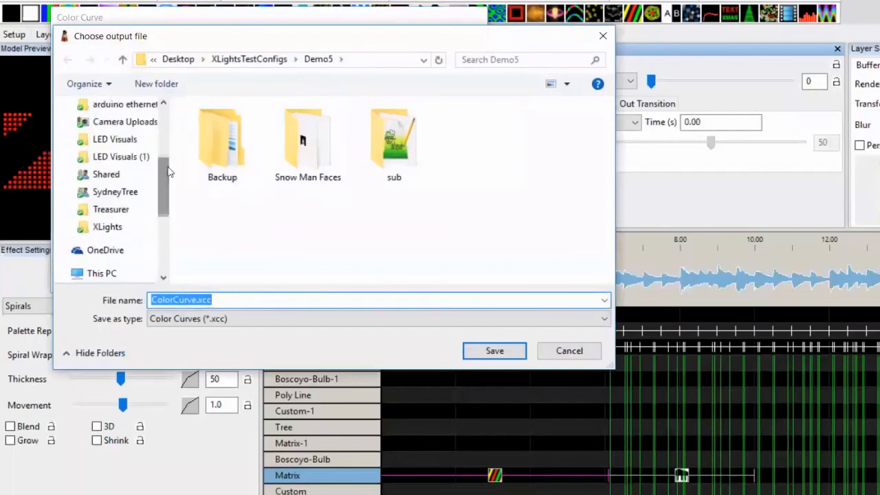
left_click(273, 60)
double_click(216, 218)
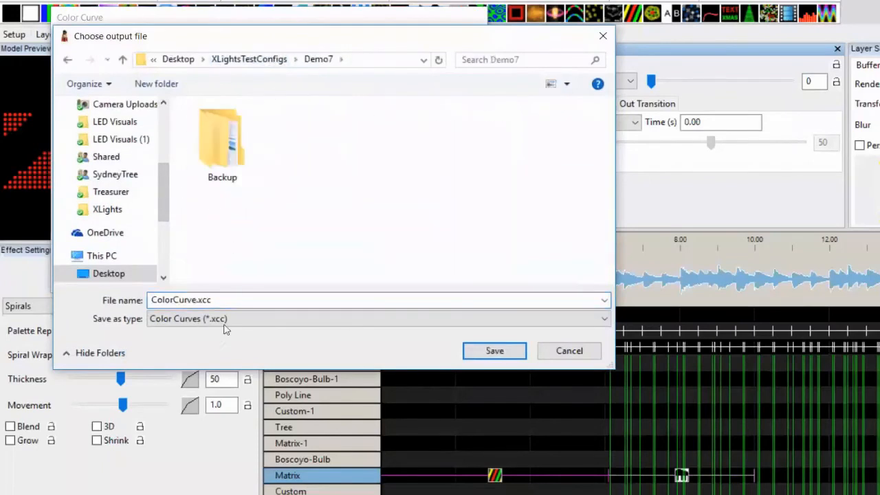
double_click(195, 299)
key("shift+Left")
key("shift+Left")
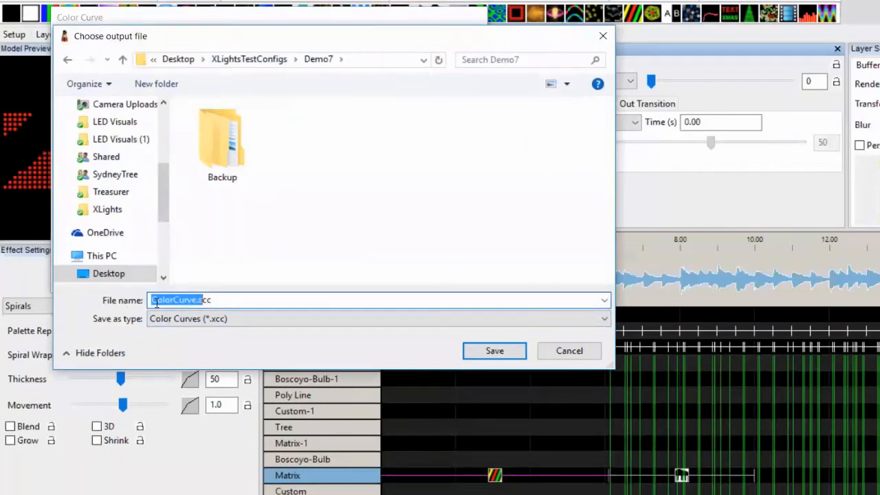
type("wird")
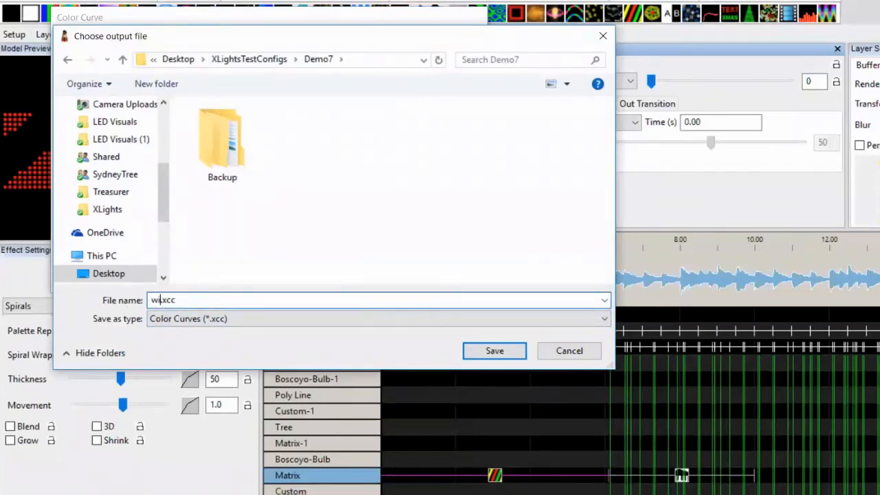
type("eird")
key("Return")
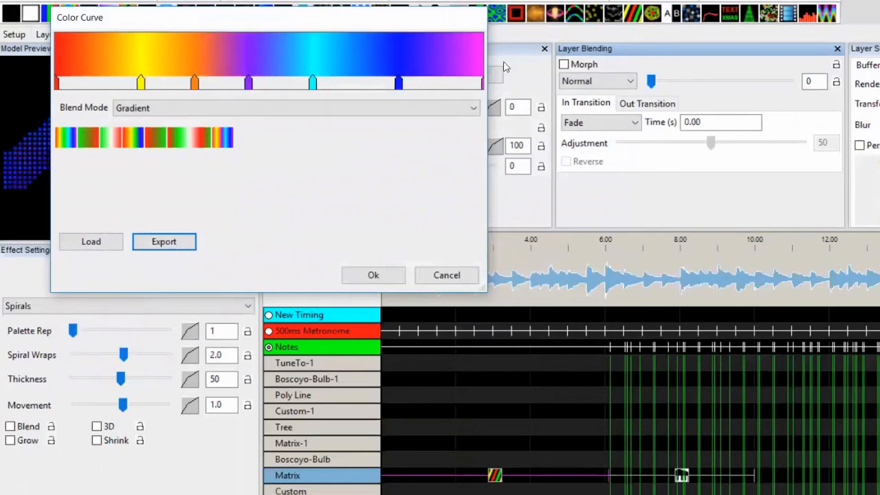
left_click(374, 275)
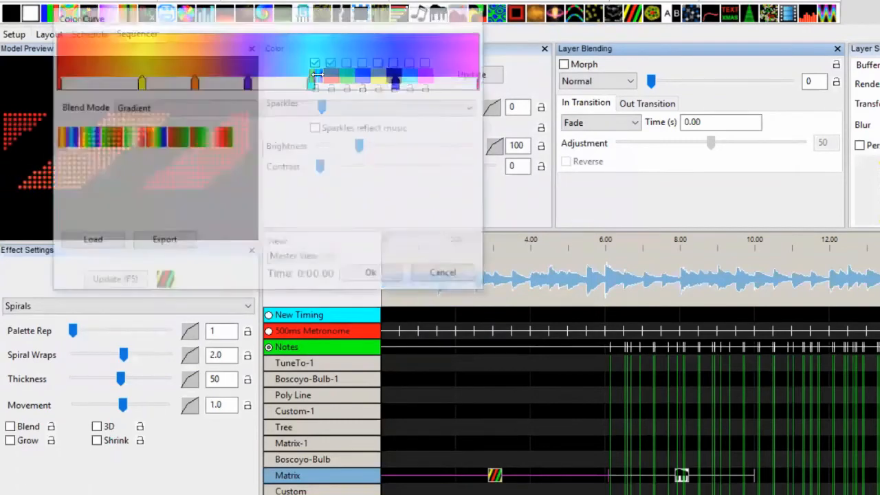
- Recolor the color curve's yellow stop green and its orange stop red, and accept the modified curve
left_click(317, 76)
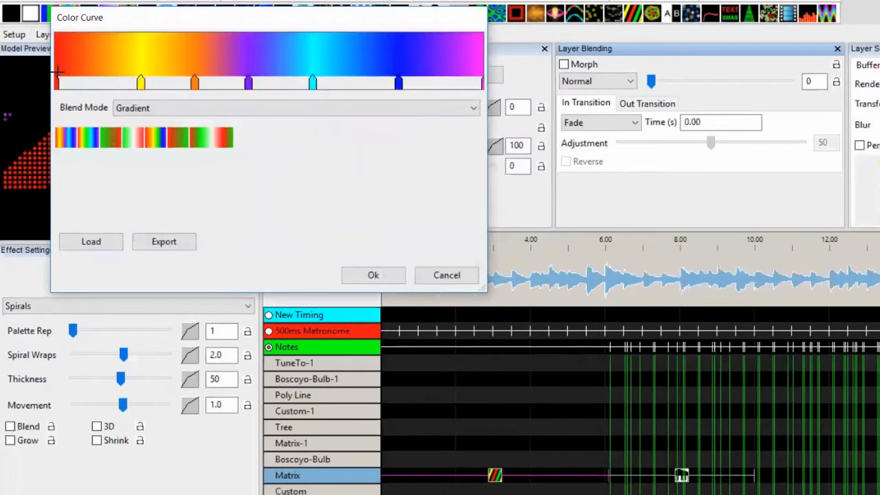
double_click(139, 82)
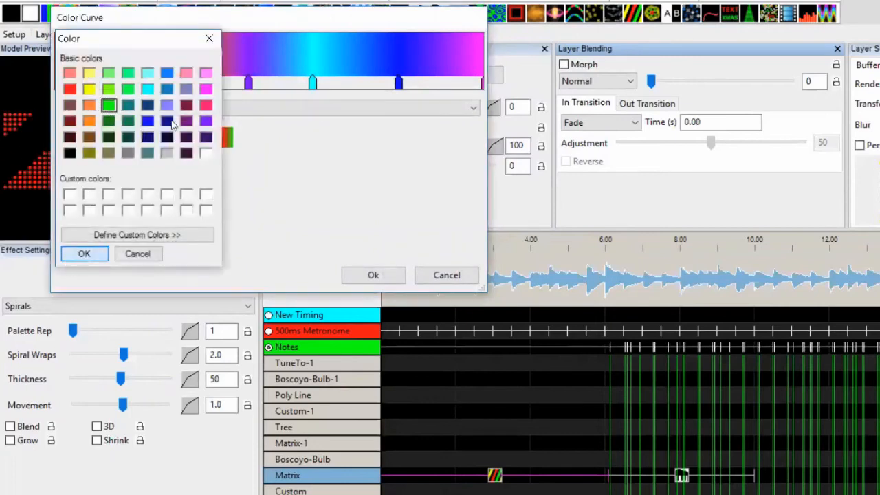
left_click(80, 255)
double_click(196, 82)
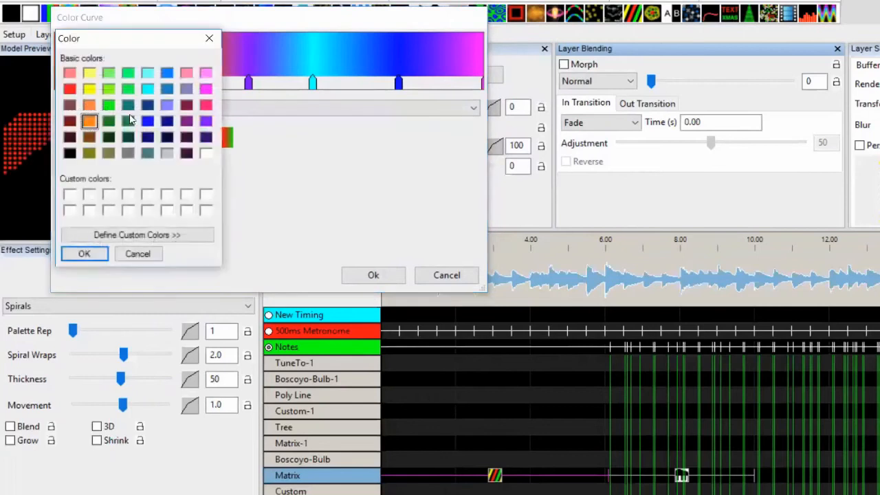
left_click(71, 92)
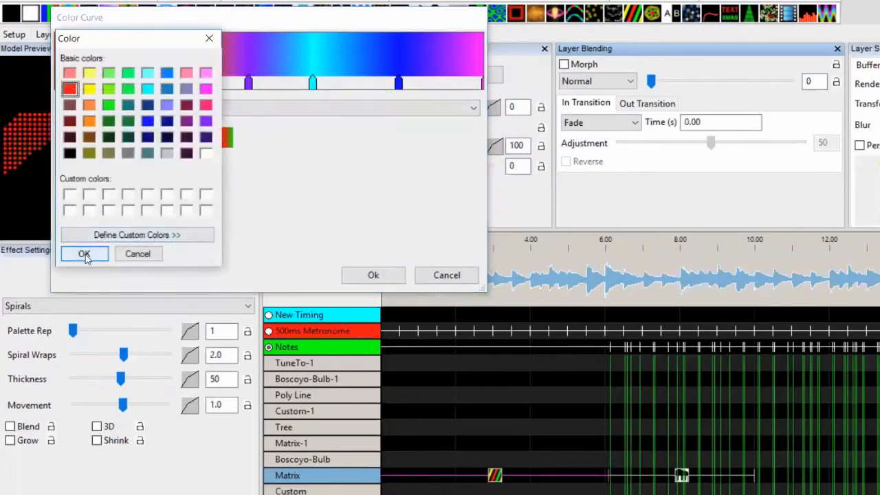
left_click(85, 255)
left_click(379, 275)
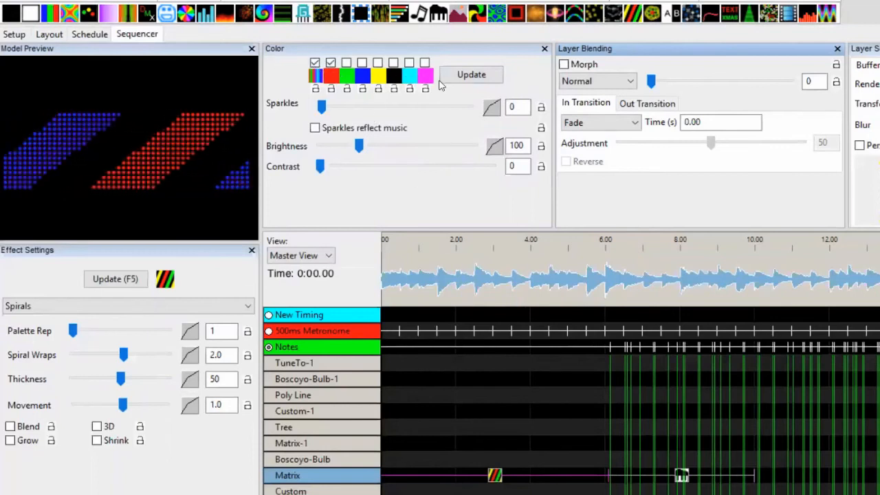
- Replace the first palette color's color curve with solid white
left_click(315, 79)
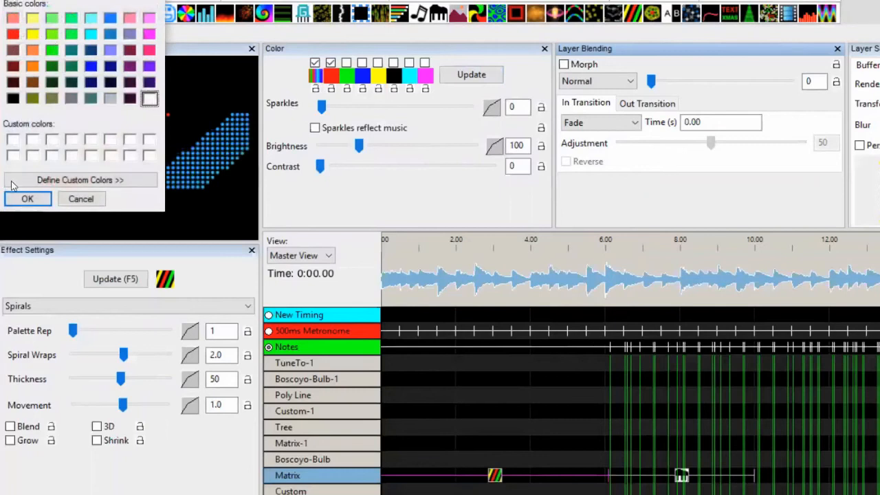
left_click(27, 199)
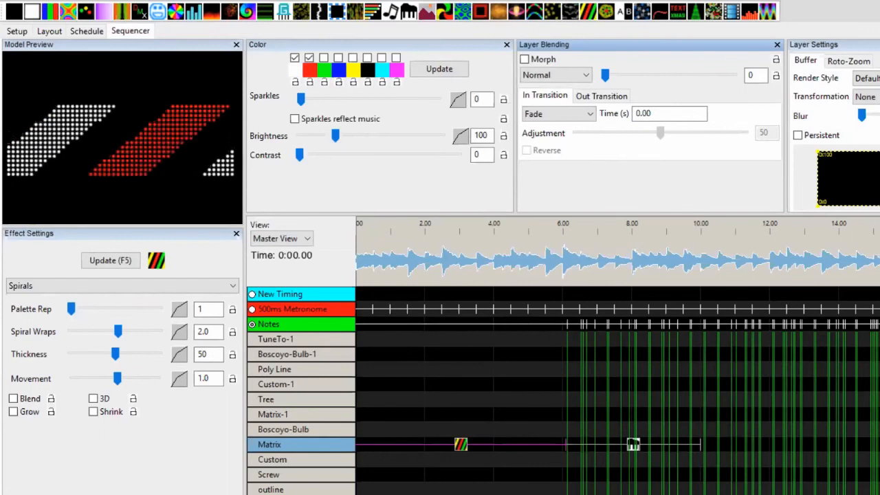
- Discard the sequence's unsaved changes and create a new 20fps (50ms) sequence using the All Models view
left_click(36, 2)
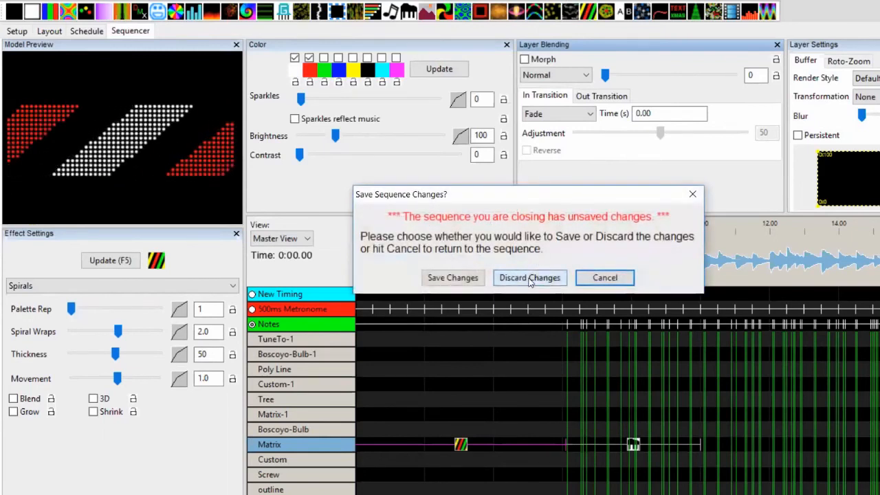
left_click(529, 280)
left_click(198, 165)
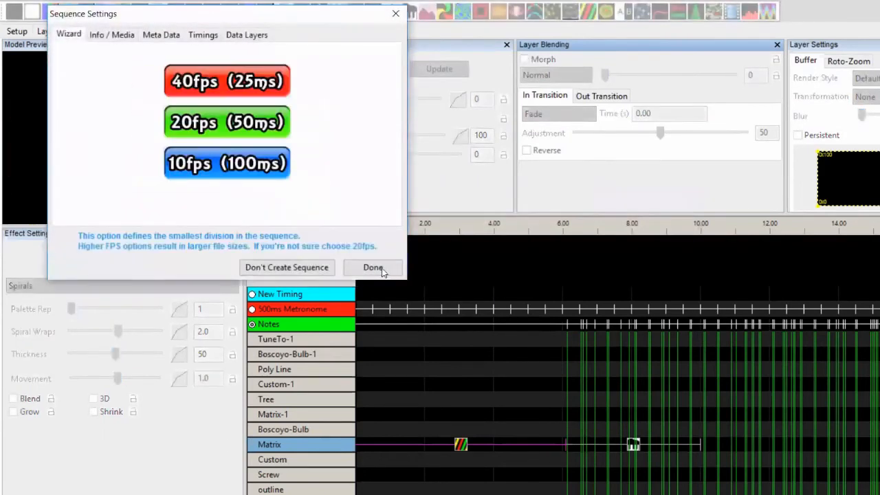
left_click(242, 131)
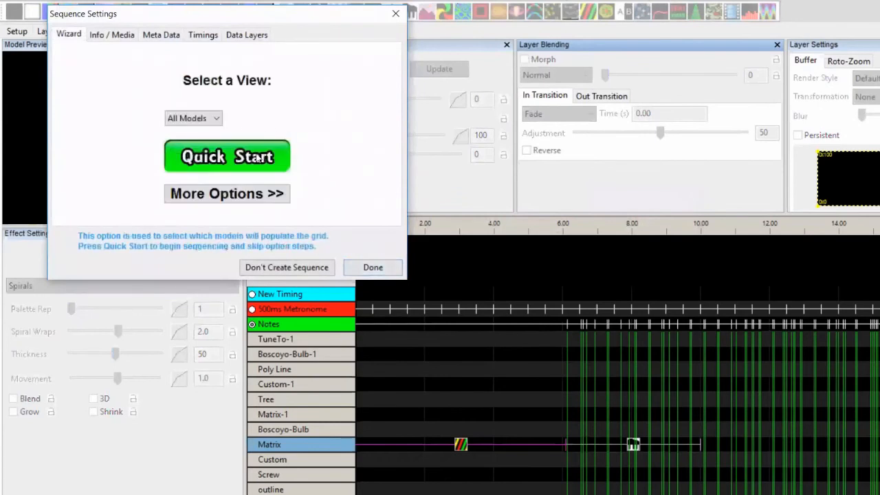
left_click(256, 157)
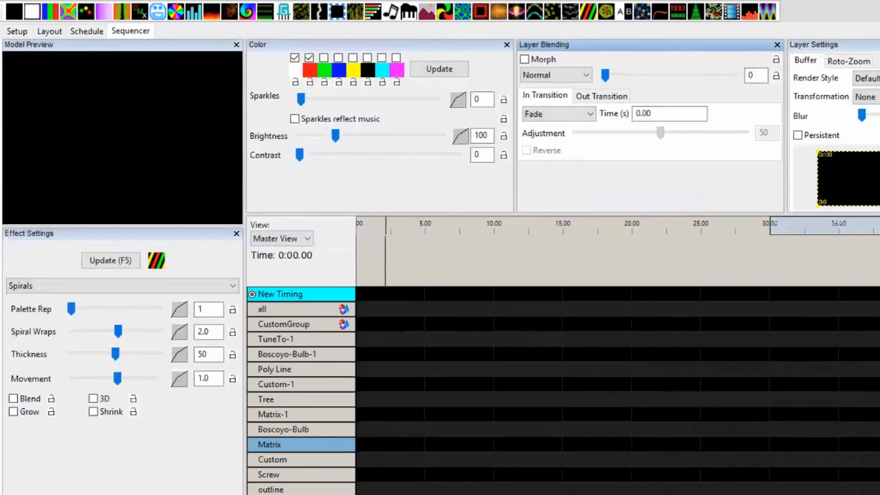
- Play the new sequence at 1/4 speed and replay it from about 2 seconds
key("space")
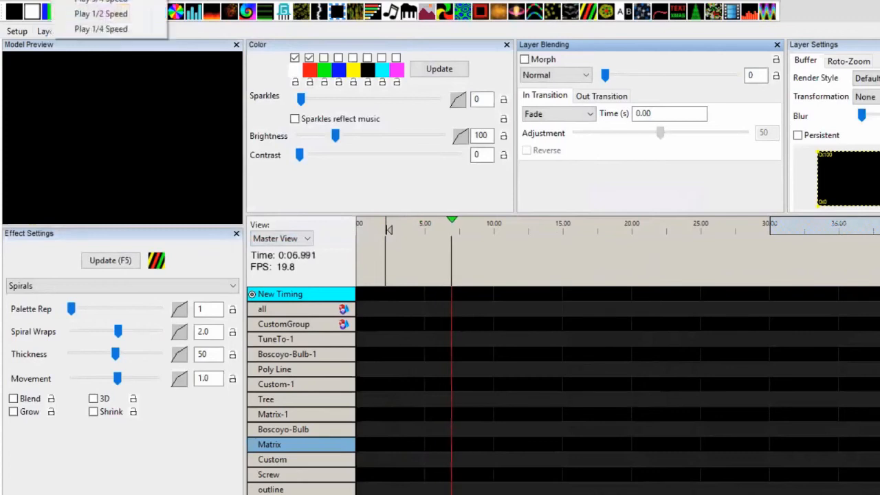
left_click(120, 28)
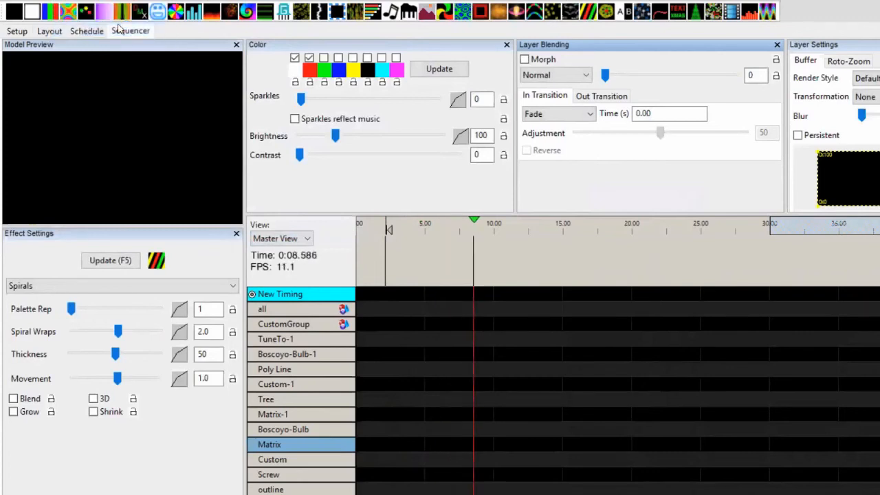
left_click(388, 228)
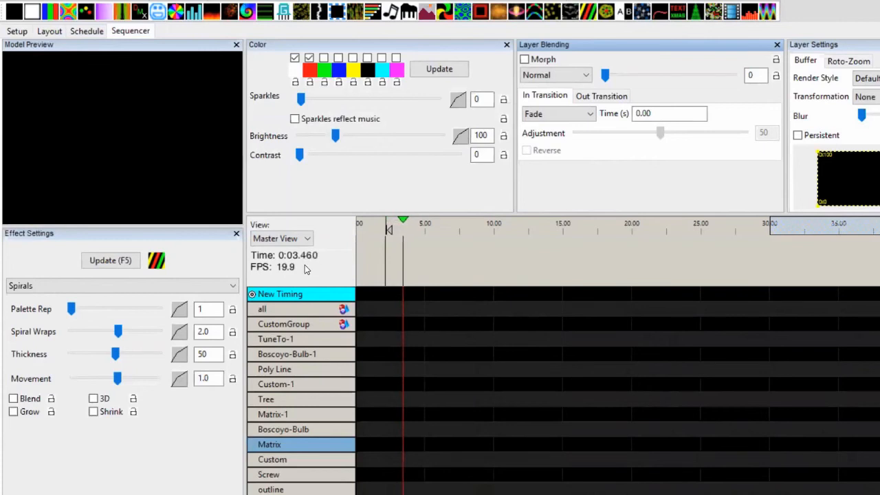
- Choose a faster playback speed and place the play marker at about 1.6 seconds on the timeline
left_click(67, 0)
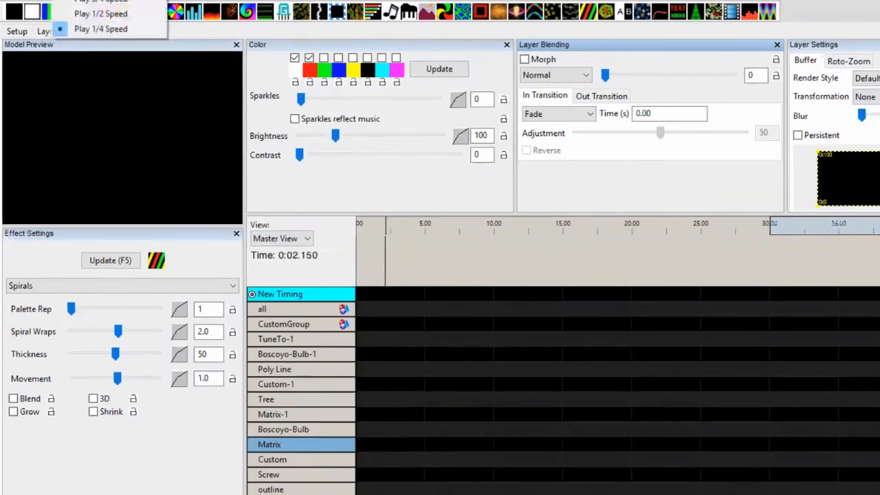
left_click(101, 0)
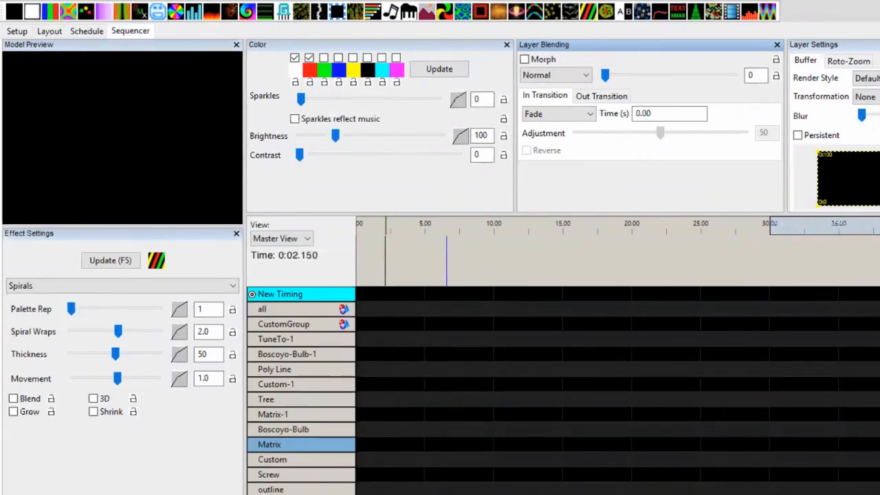
left_click(378, 254)
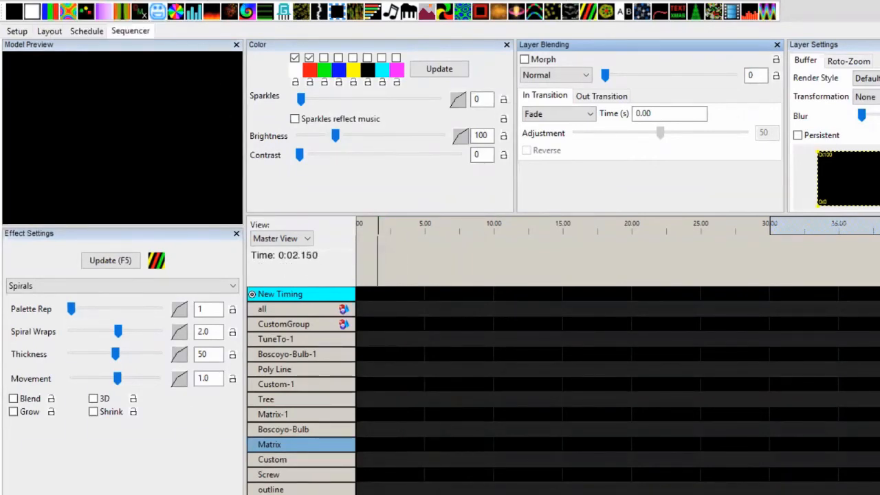
- Stop the sequence playback and review the release-notes entry on multiple layers for Strands in Notepad++
key("space")
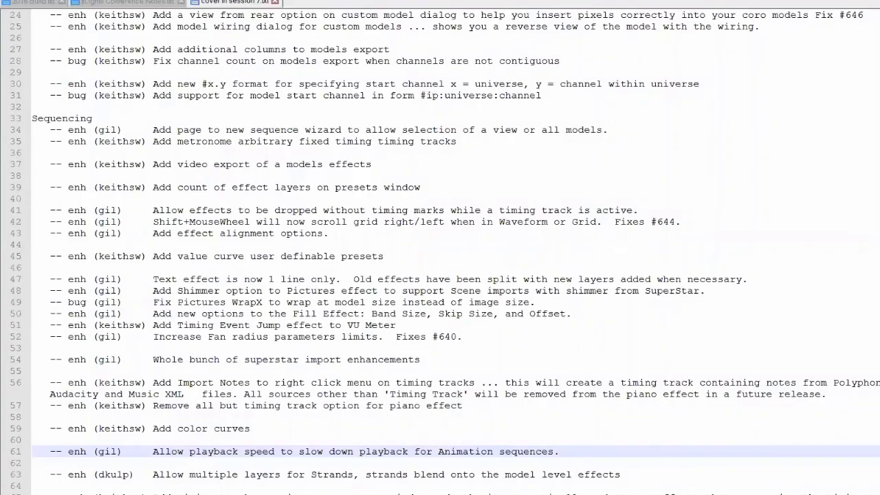
left_click_drag(34, 464, 35, 486)
left_click(34, 464)
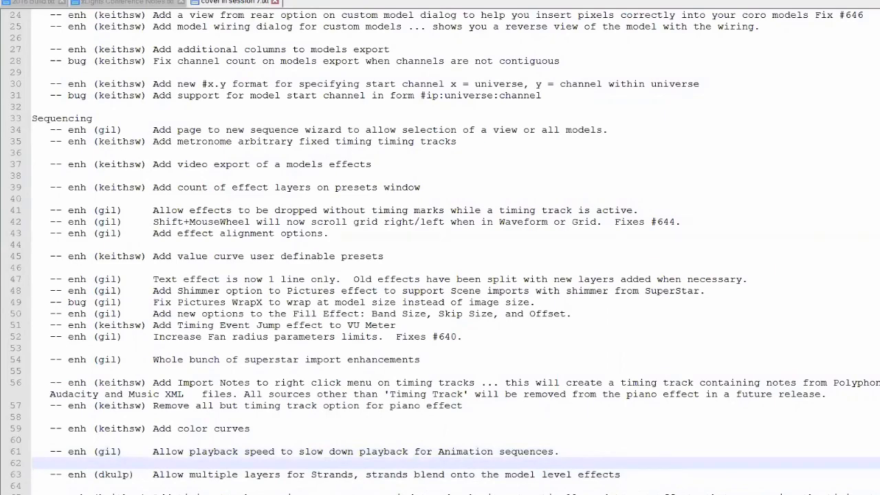
left_click(35, 475)
key("alt+Tab")
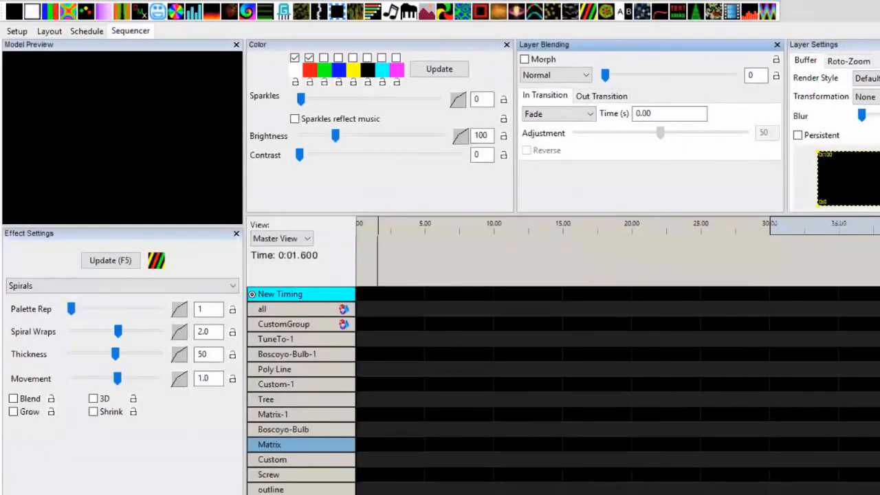
- Expand the Matrix model into its individual strands and select Strand 1
double_click(270, 445)
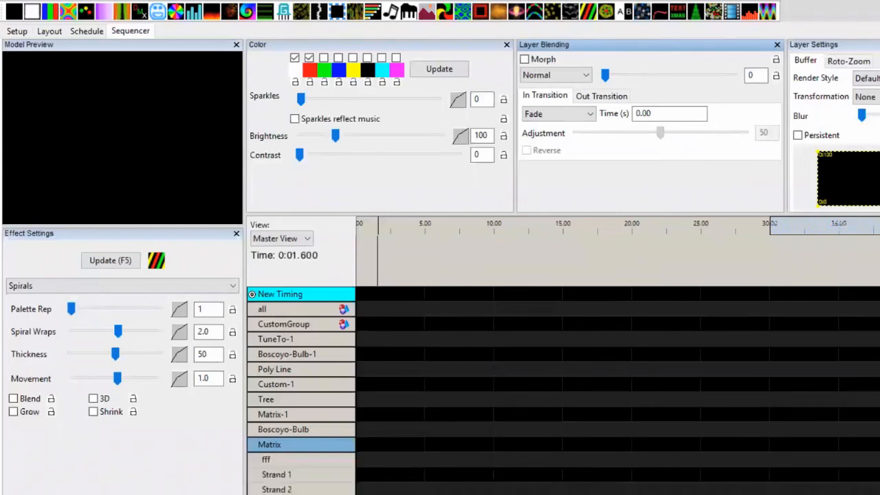
scroll(300, 392, "down", 7)
scroll(301, 392, "up", 4)
scroll(300, 392, "up", 3)
scroll(301, 392, "down", 3)
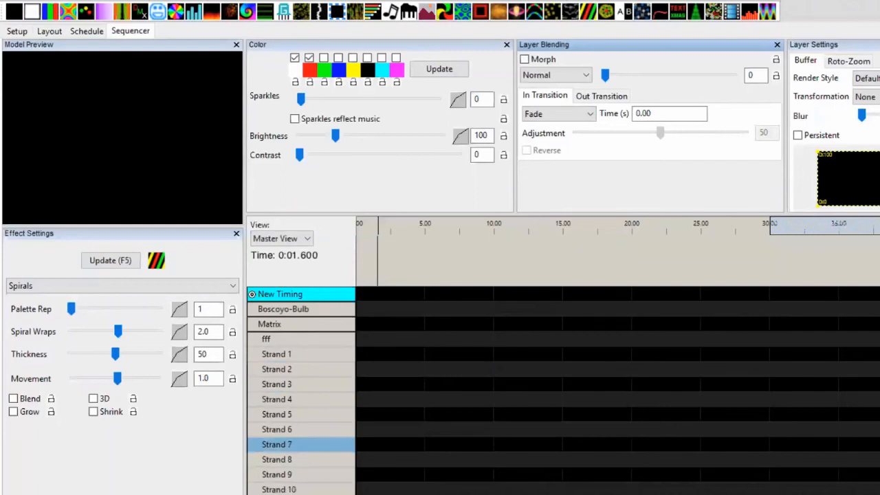
double_click(277, 354)
double_click(277, 354)
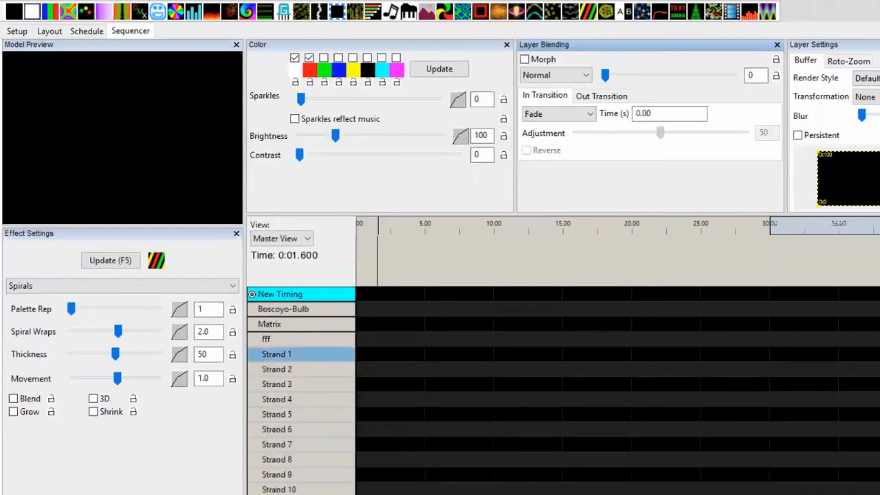
- Insert a layer below Strand 1 and place a Fire effect on it, with a second effect on the layer above, near 2 seconds
right_click(285, 354)
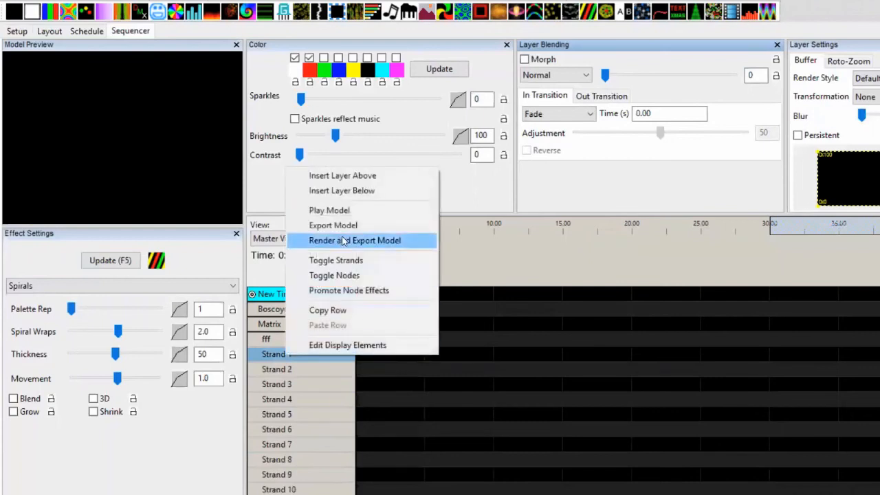
left_click(348, 191)
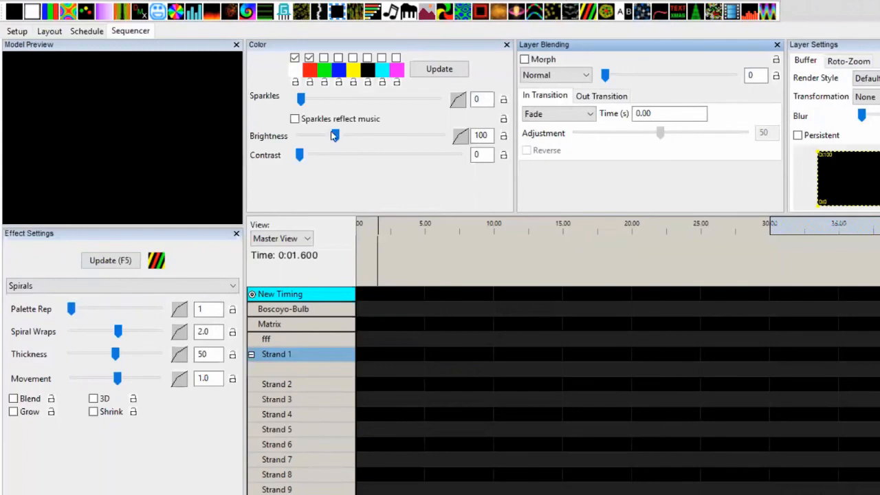
left_click_drag(215, 20, 383, 369)
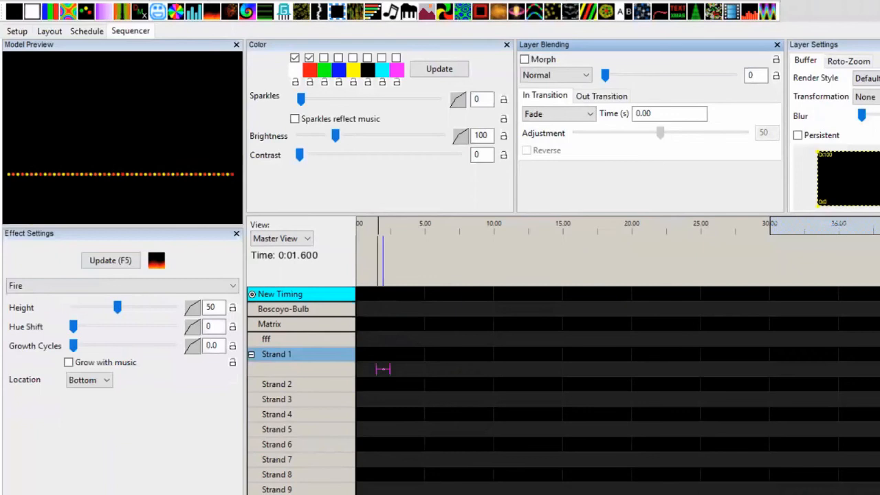
left_click_drag(73, 13, 381, 354)
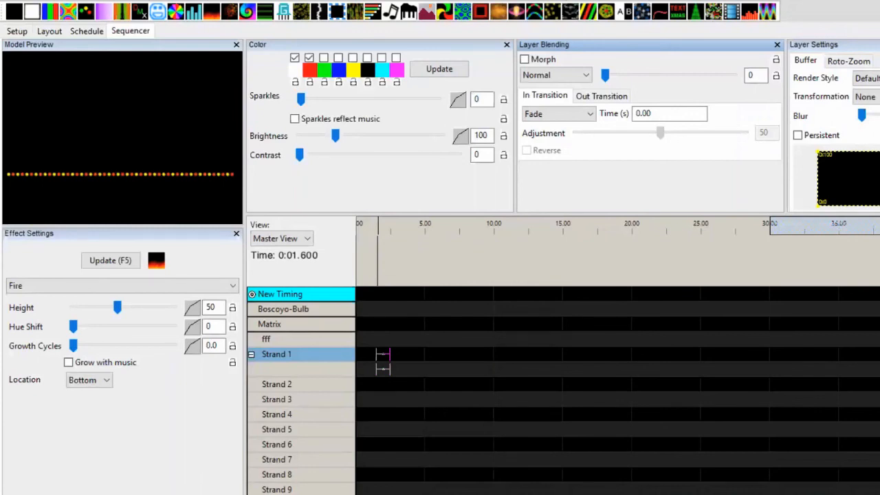
- Switch to the Notepad++ release notes and review the entry on timing track renaming
key("alt+Tab")
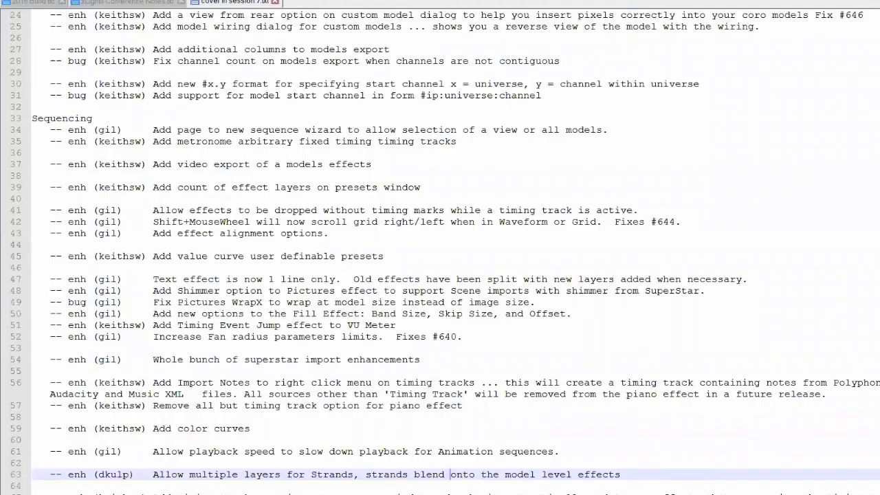
key("Down")
key("Down")
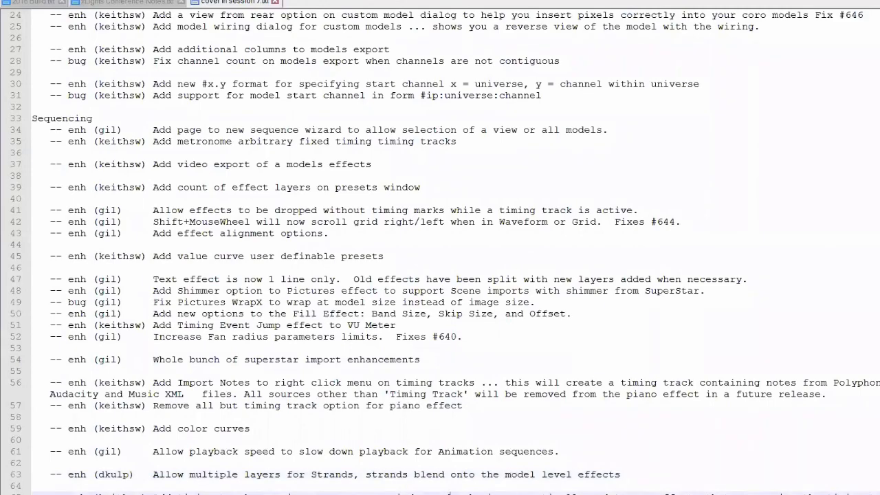
key("Up")
key("alt+Tab")
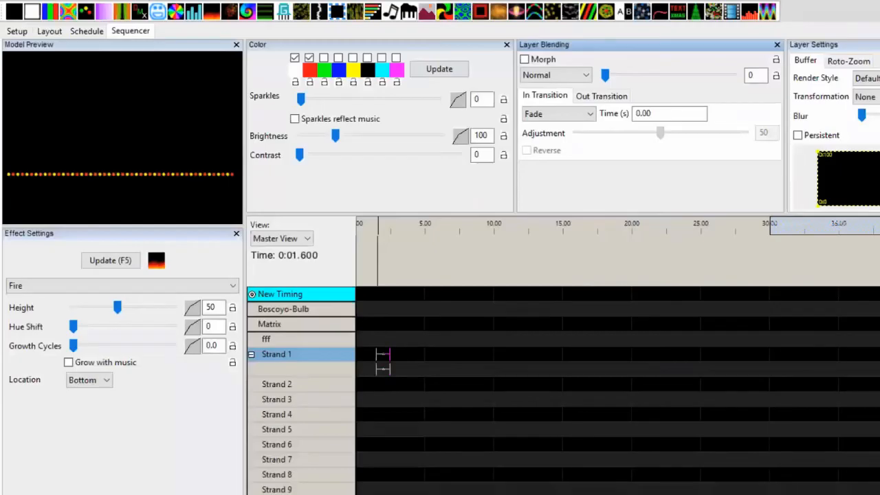
- Rename the New Timing timing track as fred
right_click(298, 296)
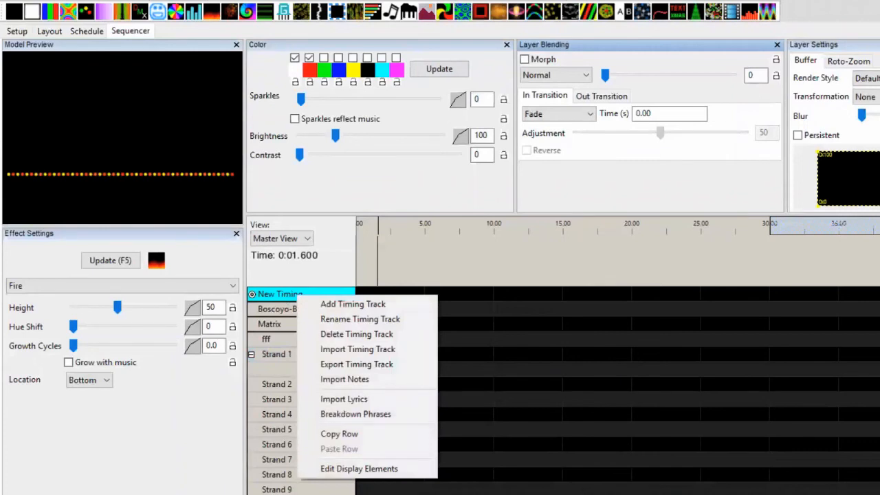
left_click(377, 319)
type("fre")
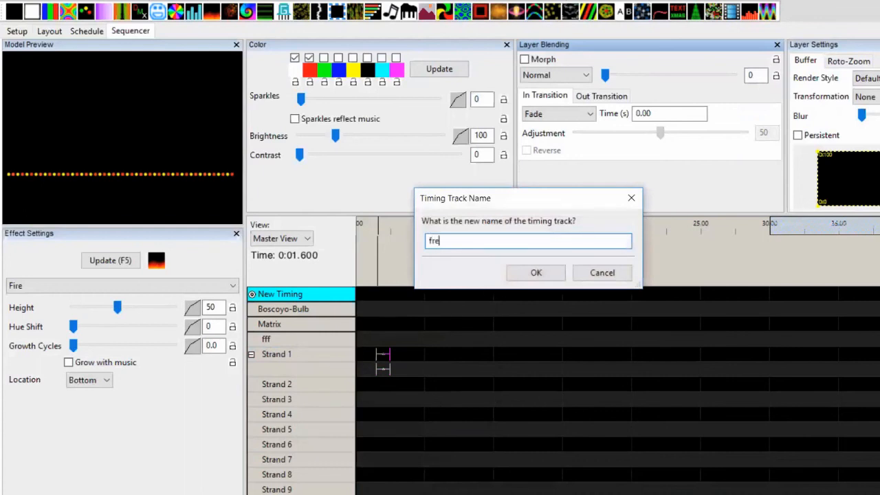
type("d")
key("Return")
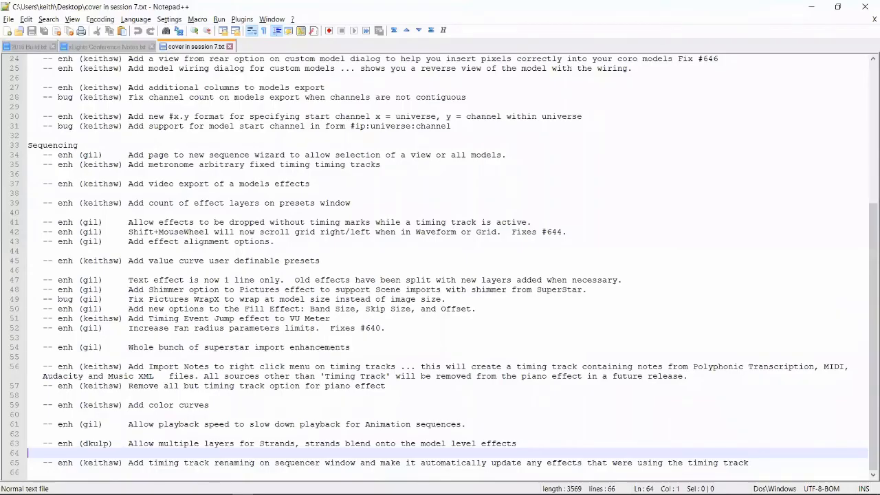
- Switch to Visual Studio and open the recent xLights project
key("alt+Tab")
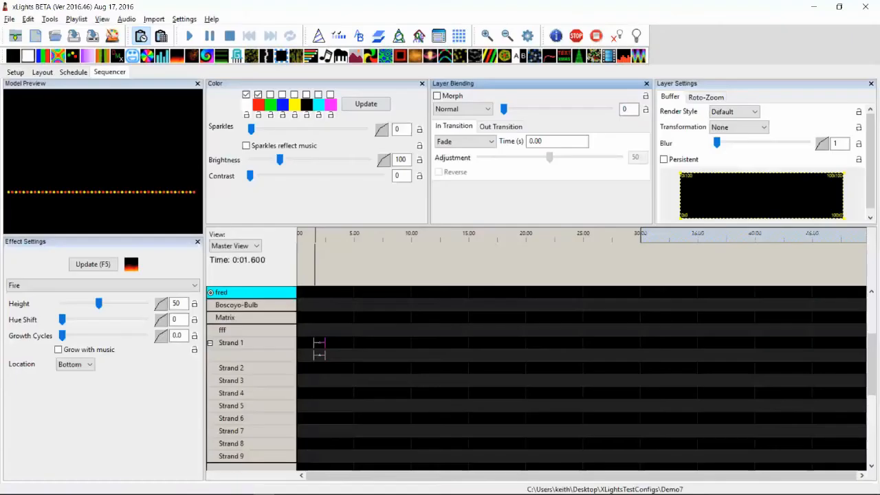
key("alt+Tab")
key("alt+Tab")
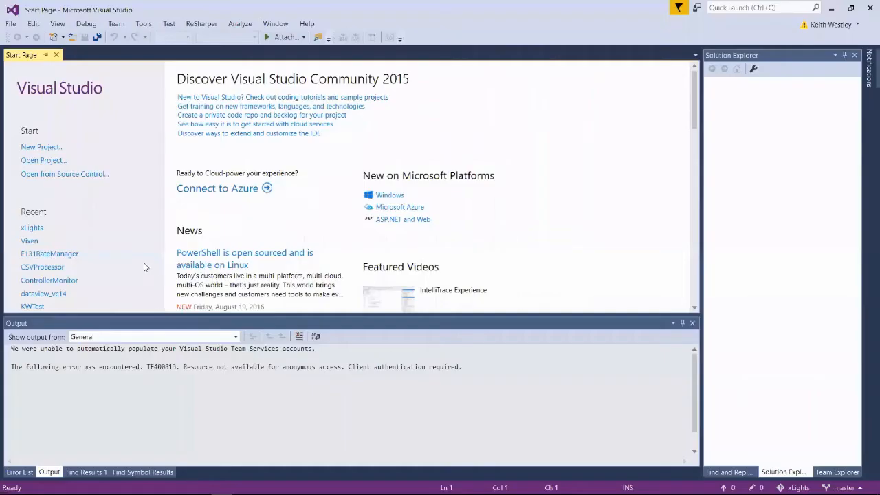
left_click(32, 227)
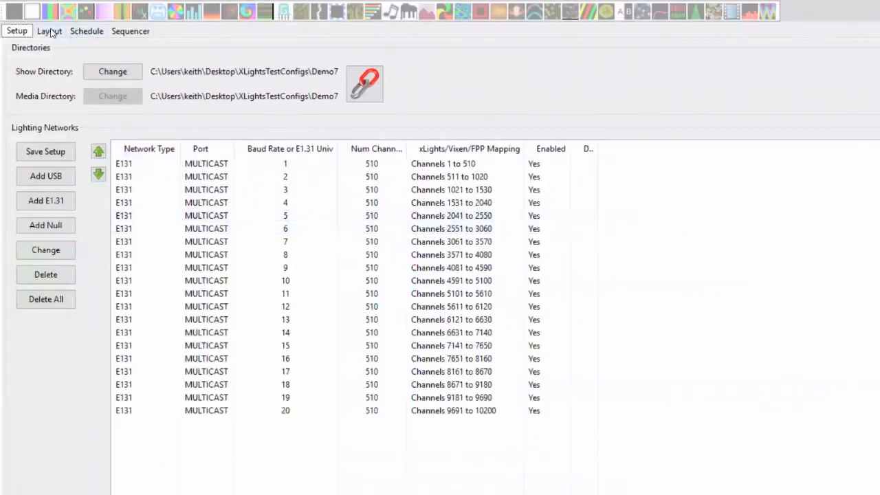
- Create a new animation sequence using the All Models view and the Quick Start option
left_click(43, 1)
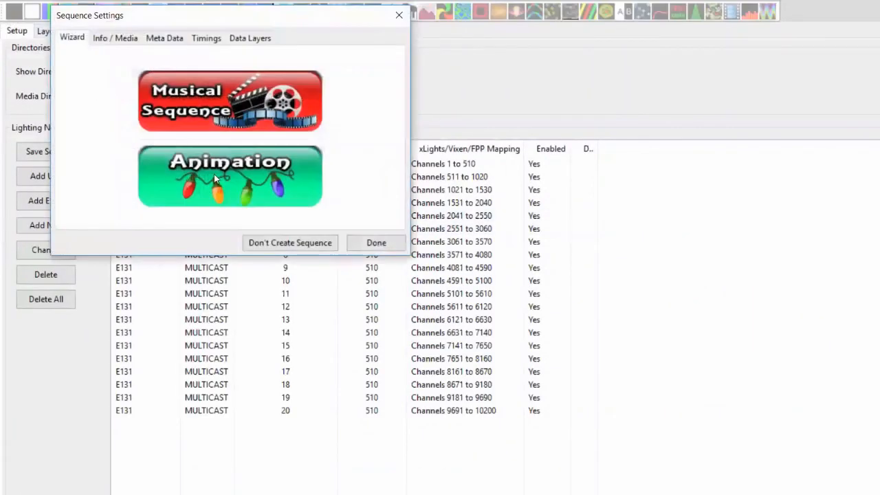
left_click(216, 179)
left_click(286, 125)
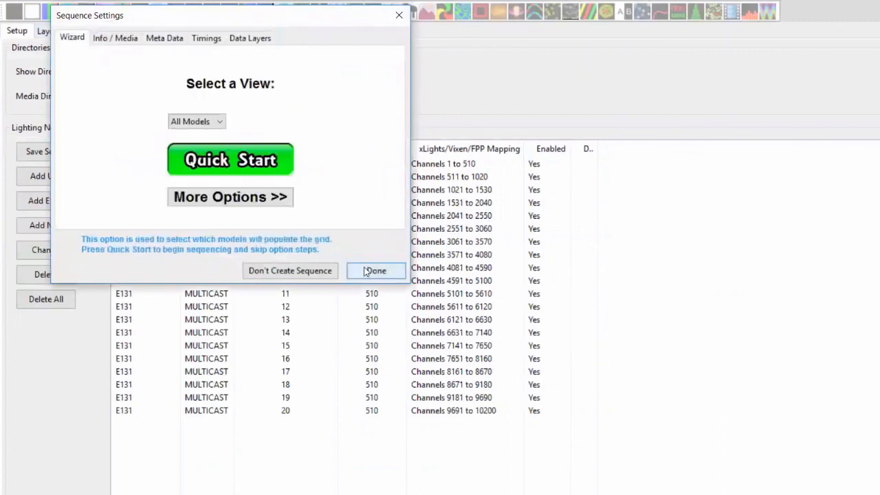
left_click(280, 169)
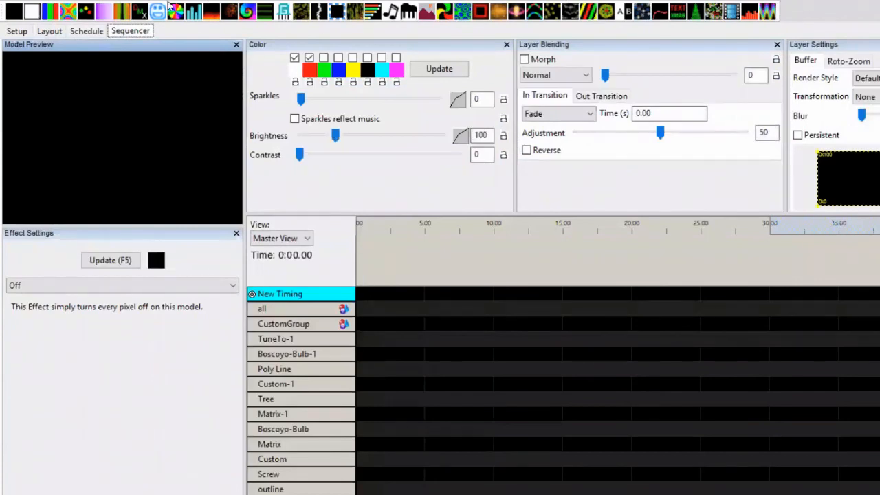
- Place a Fill effect on the Matrix model and give its Position a Ramp Up/Down value curve with a mid level of 50
left_click_drag(199, 15, 379, 445)
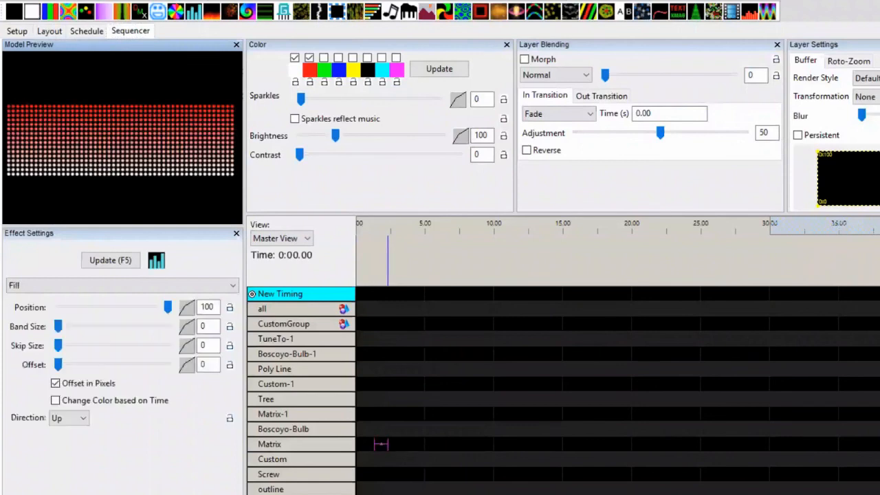
left_click(186, 308)
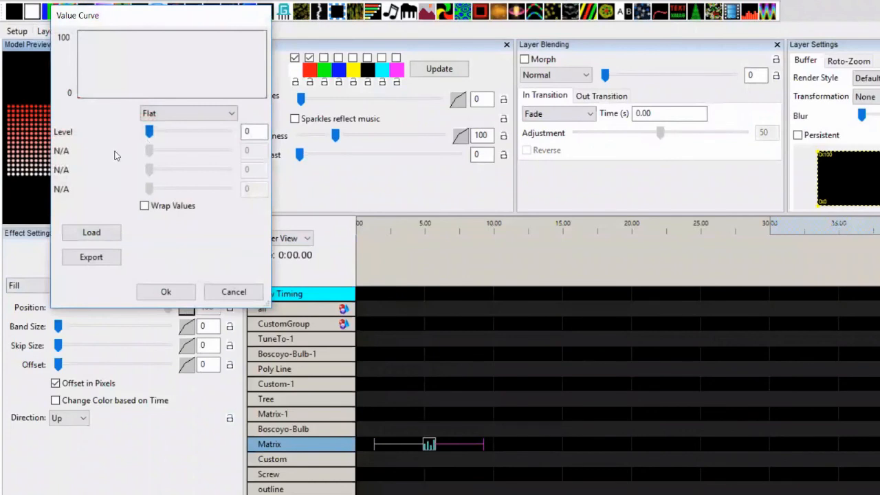
left_click(173, 115)
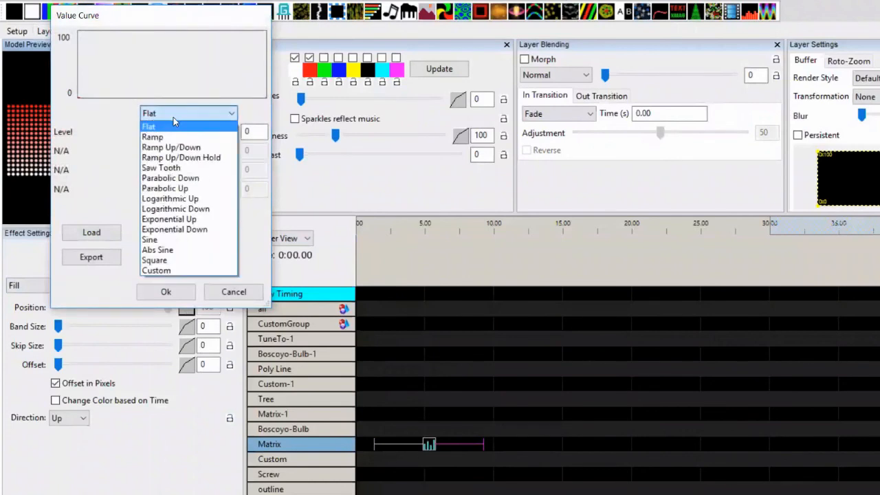
left_click(166, 147)
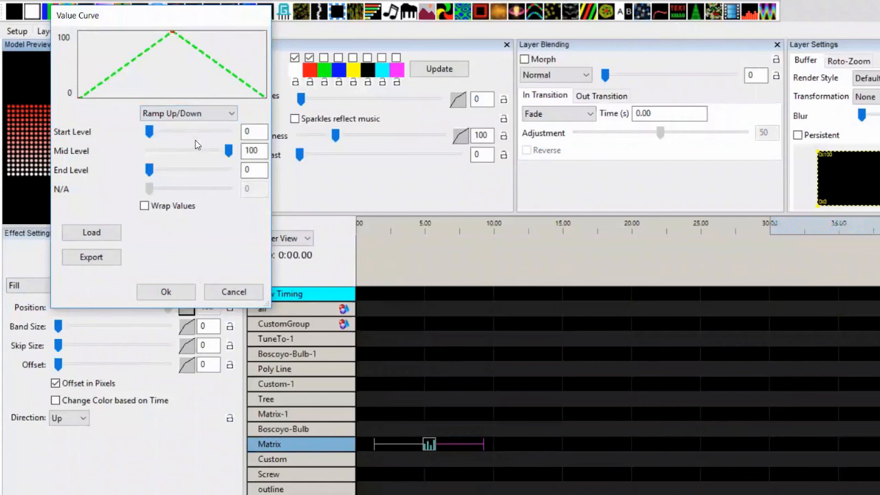
left_click_drag(228, 151, 188, 150)
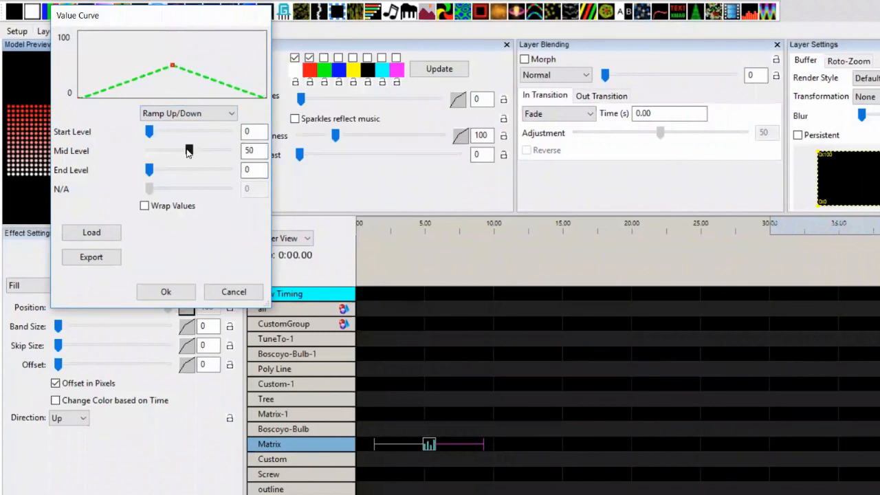
- Export the Ramp Up/Down value curve as halfupdown.xvc in the Demo7 folder
left_click(97, 259)
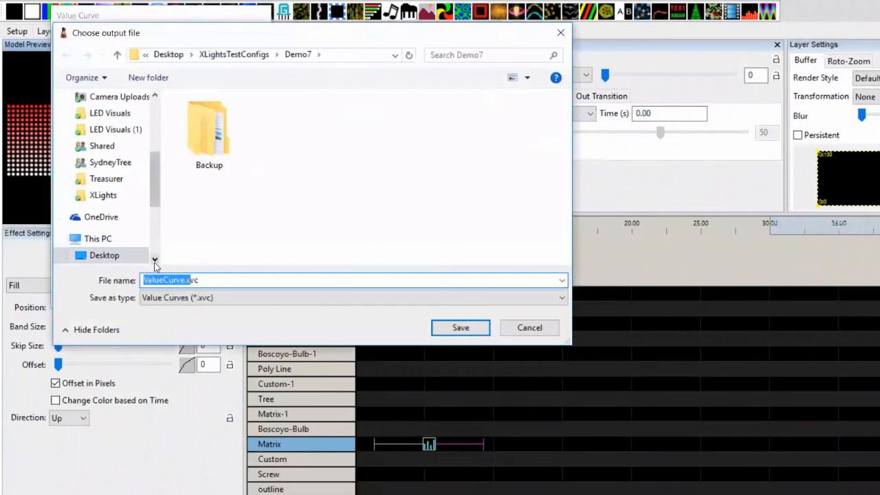
type("halfupdown")
key("Return")
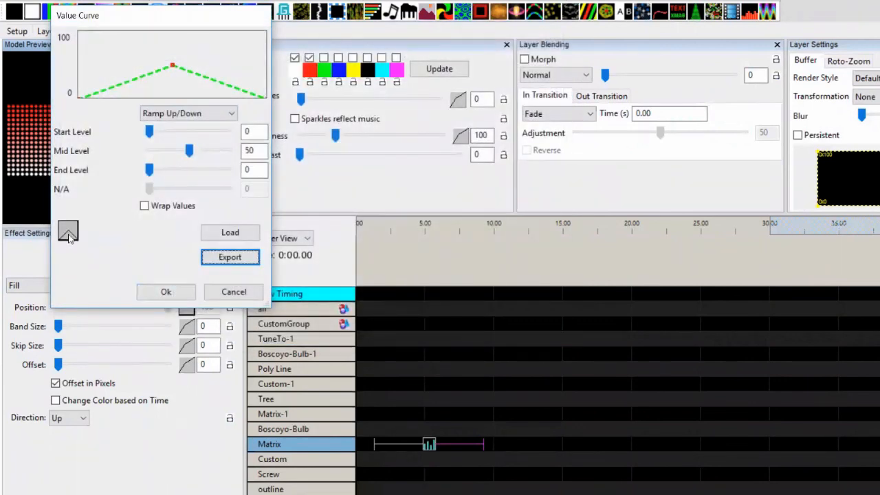
- Change the Position value curve to Sine with a start value of 25
left_click(158, 115)
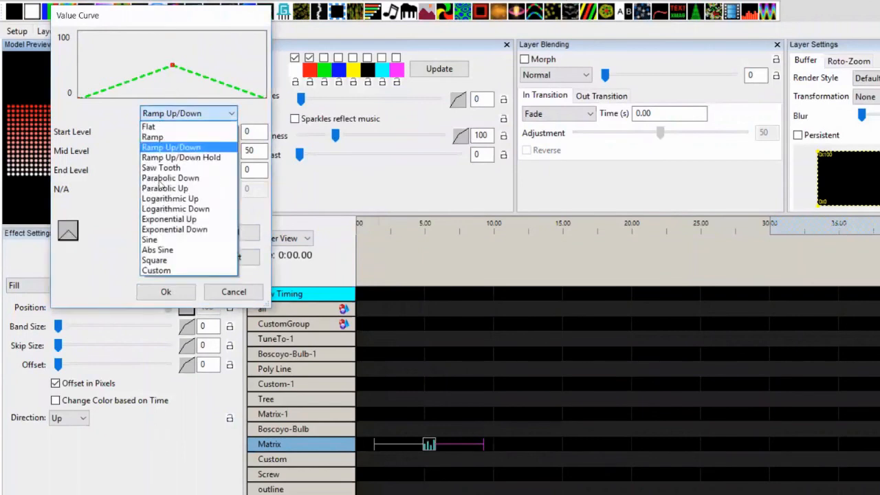
left_click(160, 239)
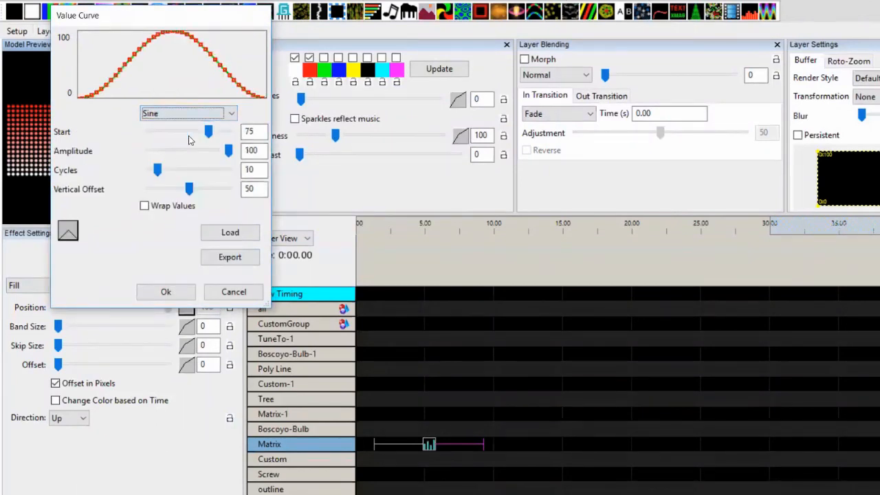
left_click_drag(204, 137, 170, 137)
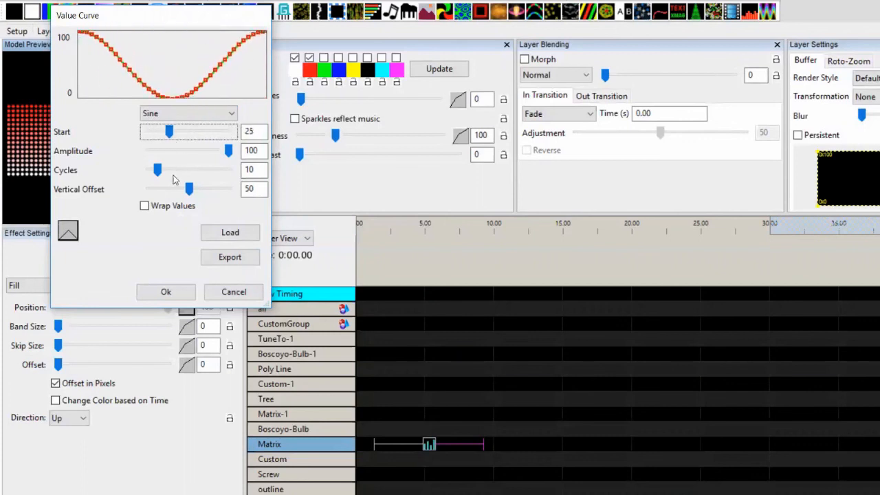
- Export the Sine value curve as mysine.xvc in the Demo7 folder
left_click(209, 256)
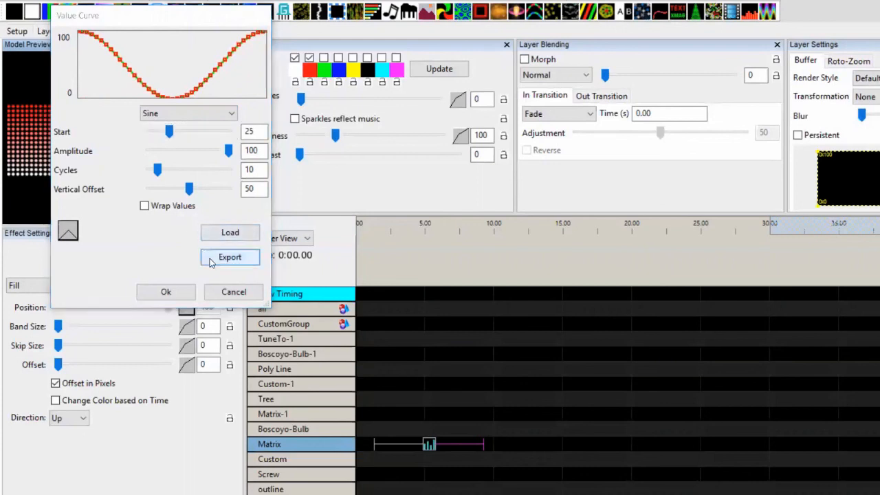
key("shift+Left")
key("shift+Left")
key("shift+Left")
key("shift+Left")
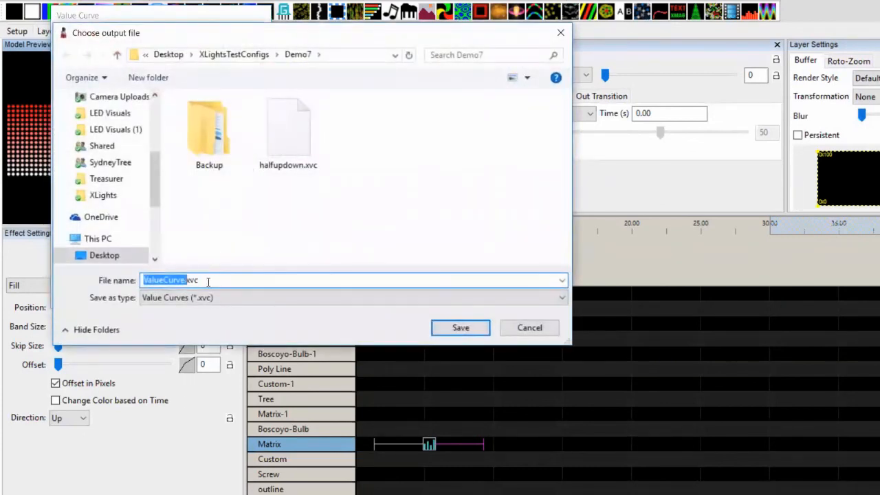
type("mysi")
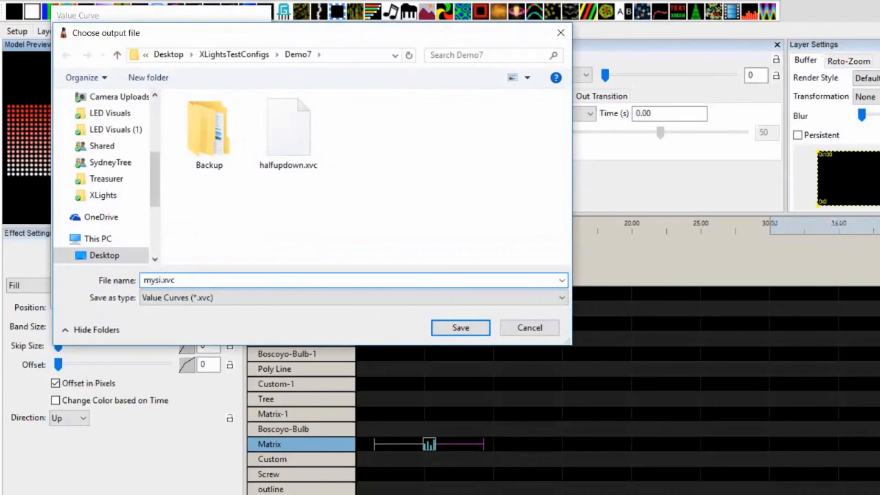
type("ne")
key("Return")
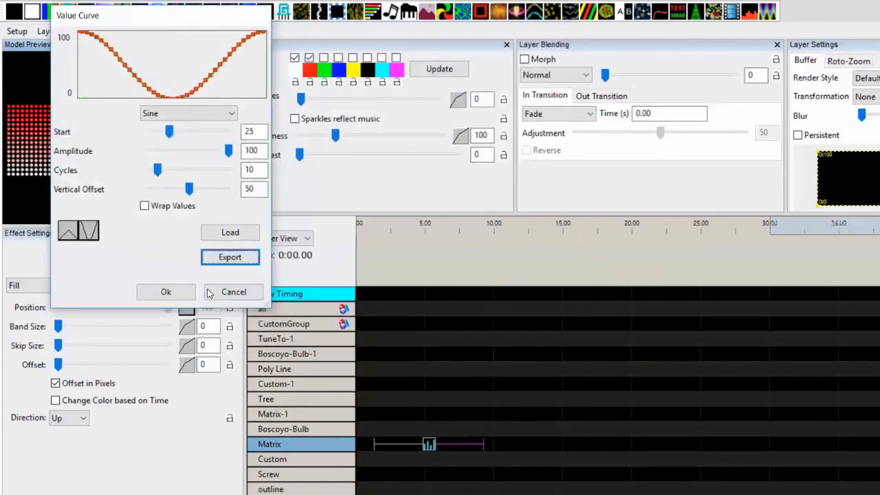
- Alternate the Position value curve between the saved Ramp Up/Down and Sine presets, ending on Sine, and accept the curve
left_click(74, 231)
left_click(89, 235)
left_click(69, 231)
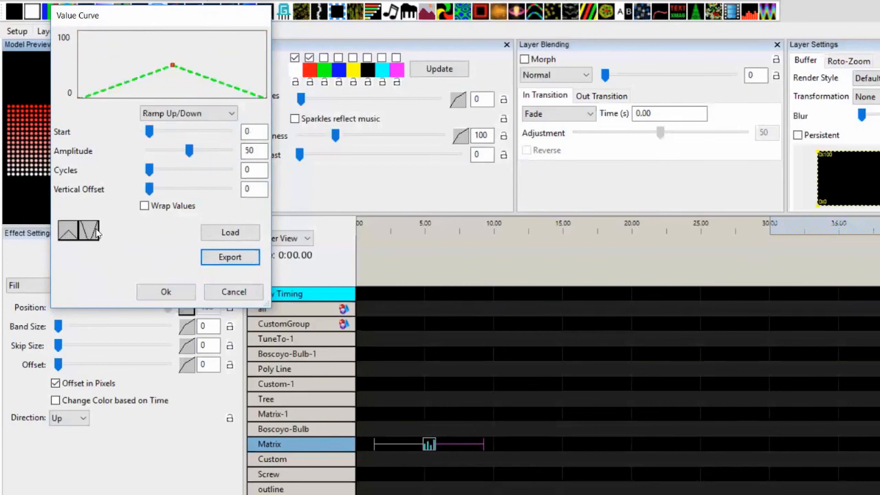
left_click(96, 233)
left_click(73, 232)
left_click(86, 232)
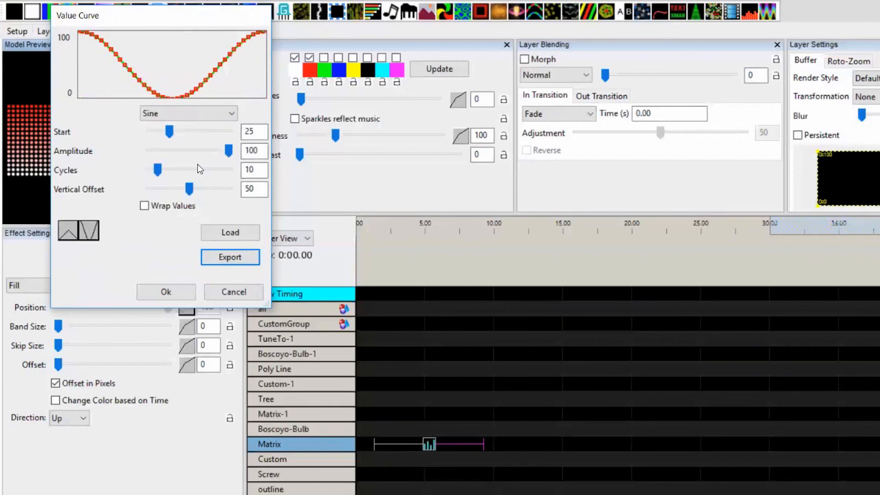
left_click(176, 298)
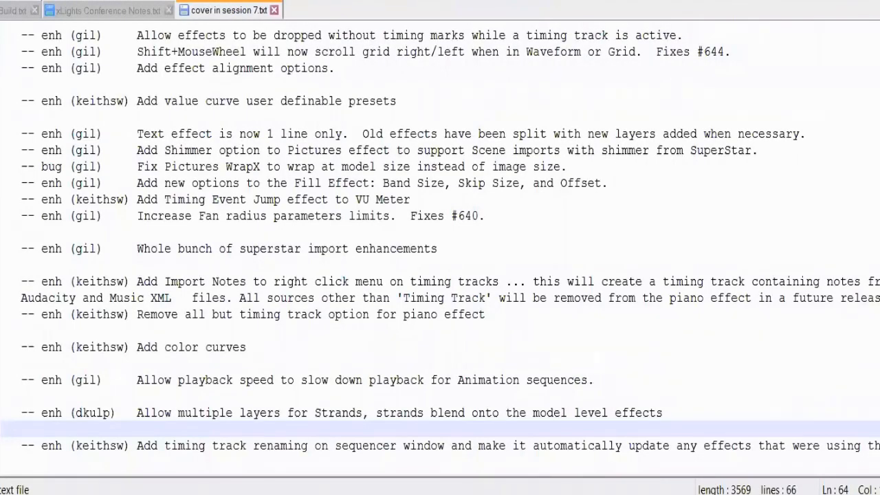
- Review the feature list in cover in session 7.txt, going back through the Sequencing section to the model enhancements
scroll(440, 241, "up", 3)
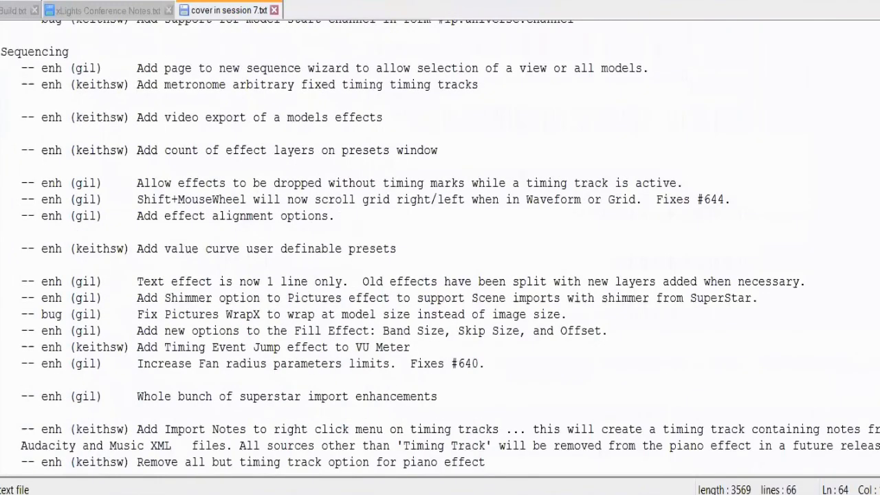
scroll(440, 241, "up", 5)
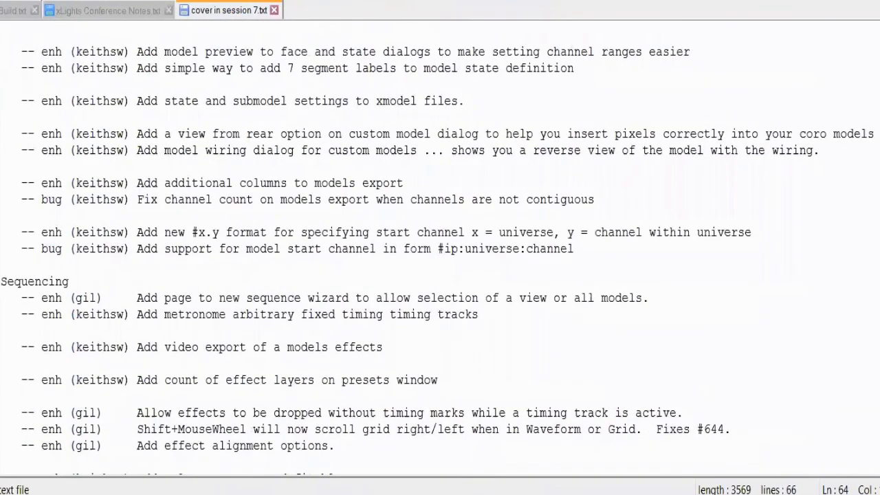